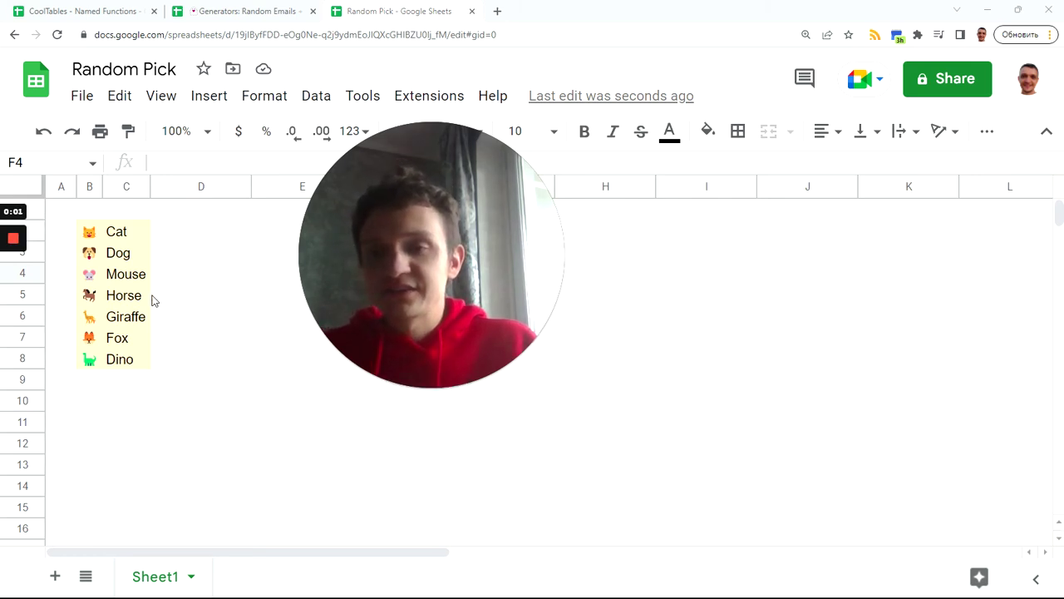
Select cells in the emoji and animal name list
{"action": "left_click_drag", "start_coordinate": [85, 234], "coordinate": [131, 363]}
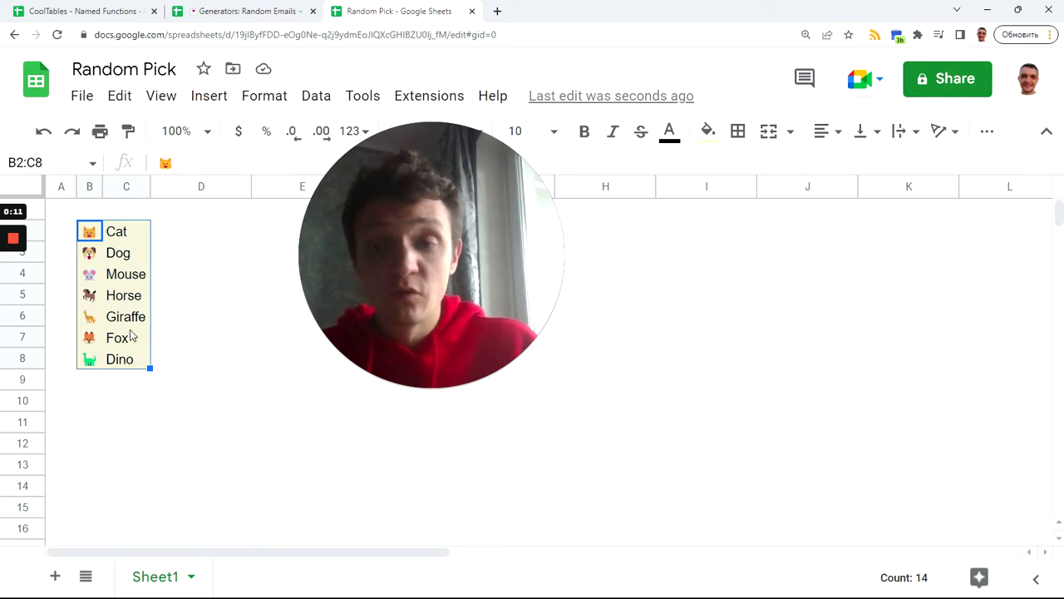
{"action": "key", "text": "Down"}
{"action": "key", "text": "Right"}
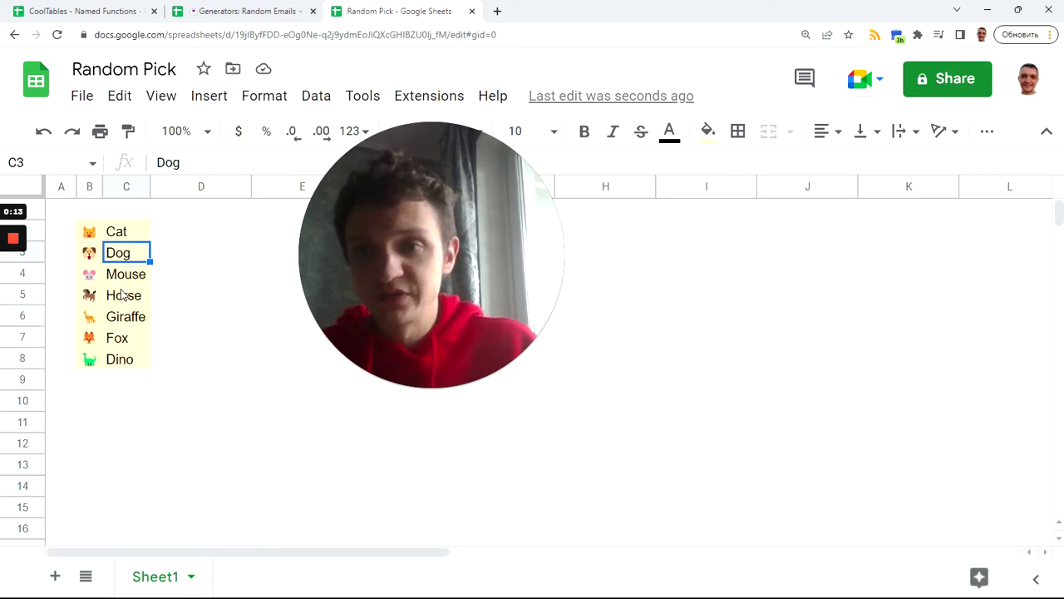
{"action": "left_click", "coordinate": [122, 295]}
{"action": "key", "text": "Left"}
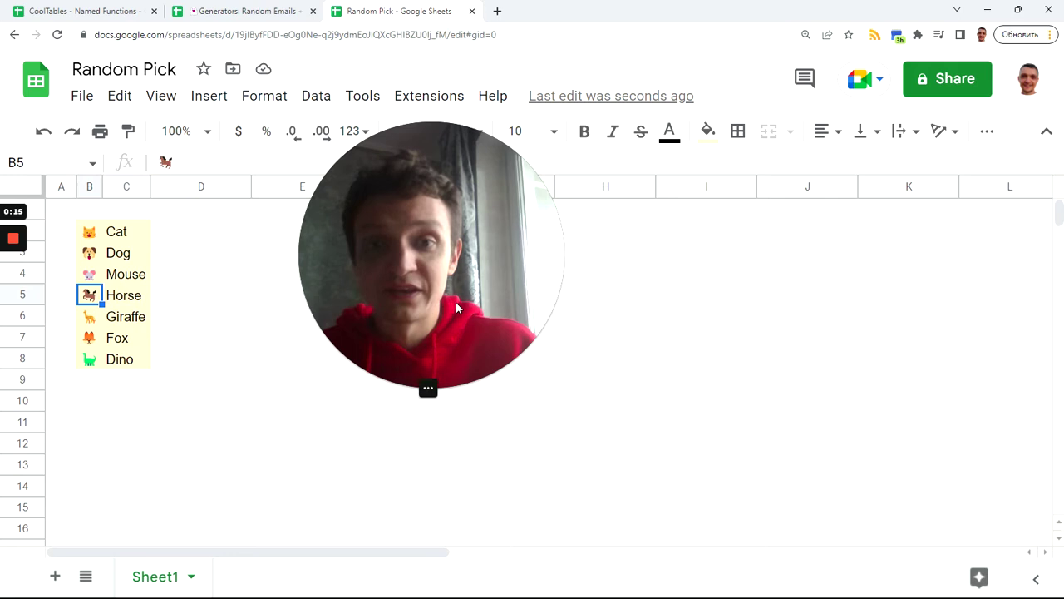
{"action": "left_click", "coordinate": [404, 389]}
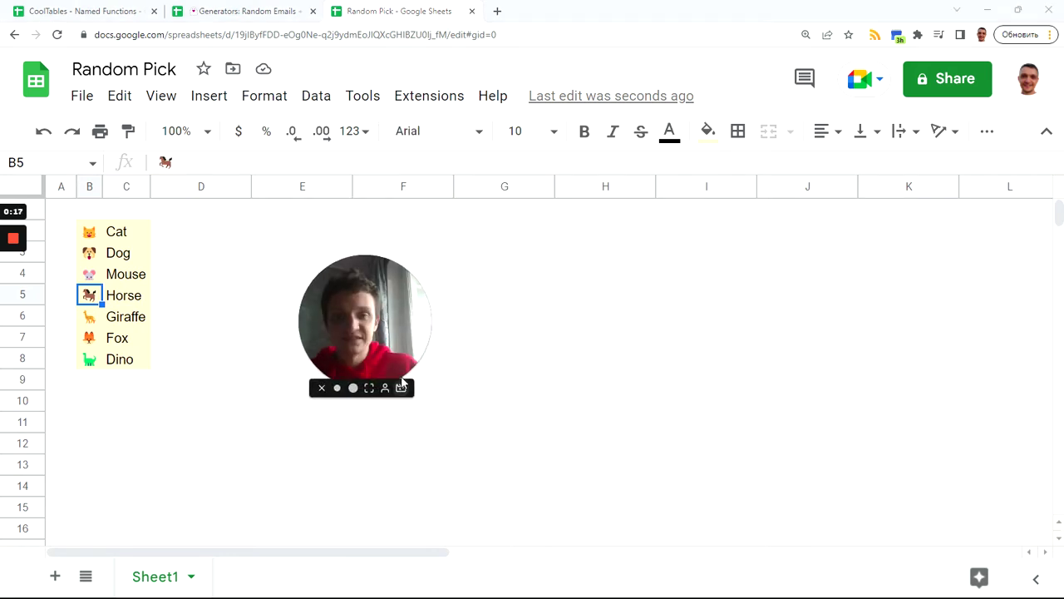
{"action": "left_click_drag", "start_coordinate": [403, 384], "coordinate": [849, 451]}
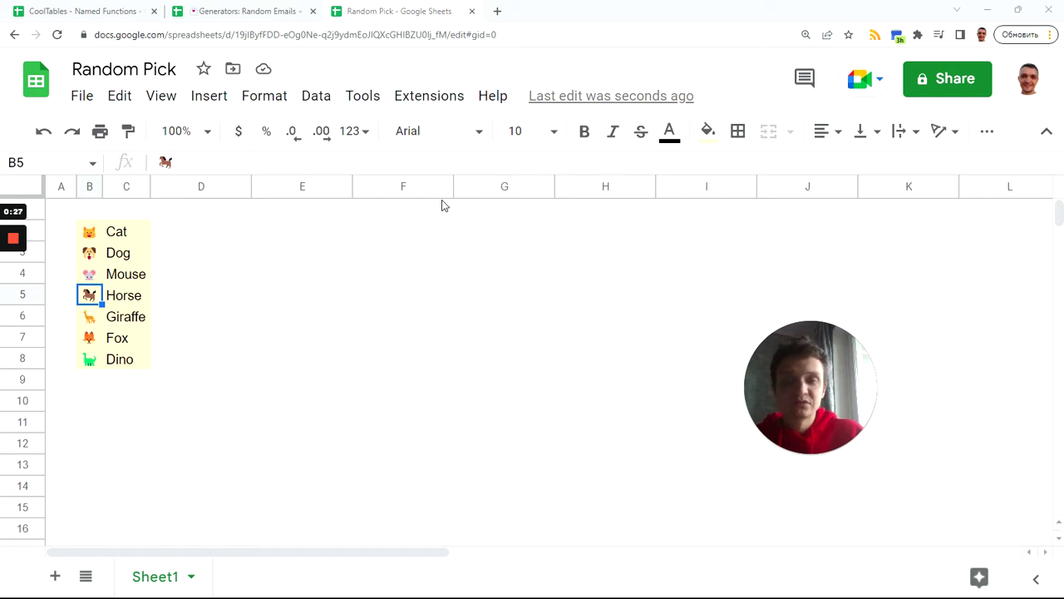
From Data > Named functions, start an import and search Drive for 'random'
{"action": "left_click", "coordinate": [323, 99]}
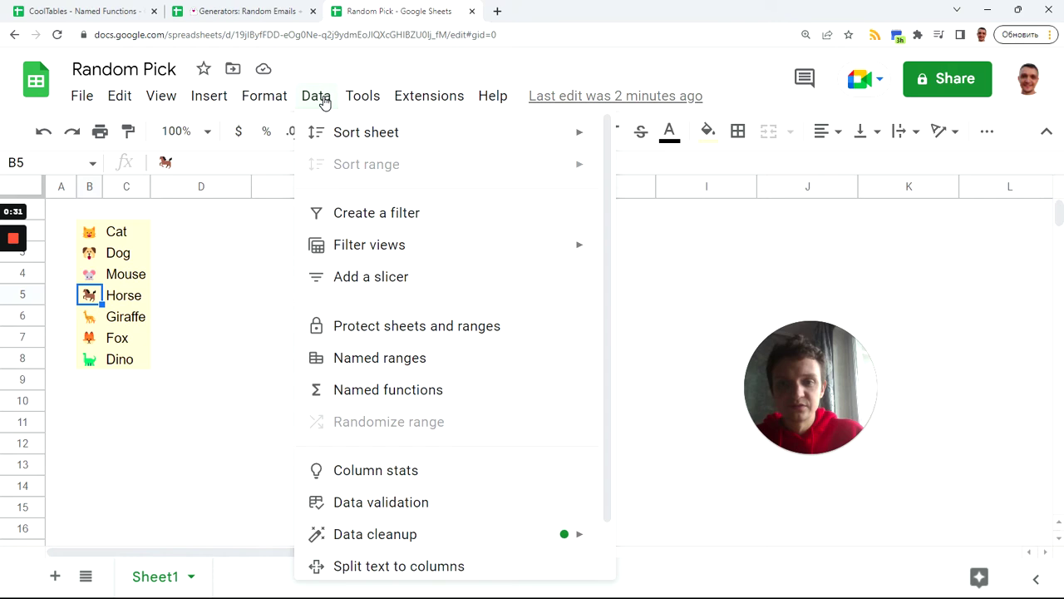
{"action": "left_click", "coordinate": [403, 391]}
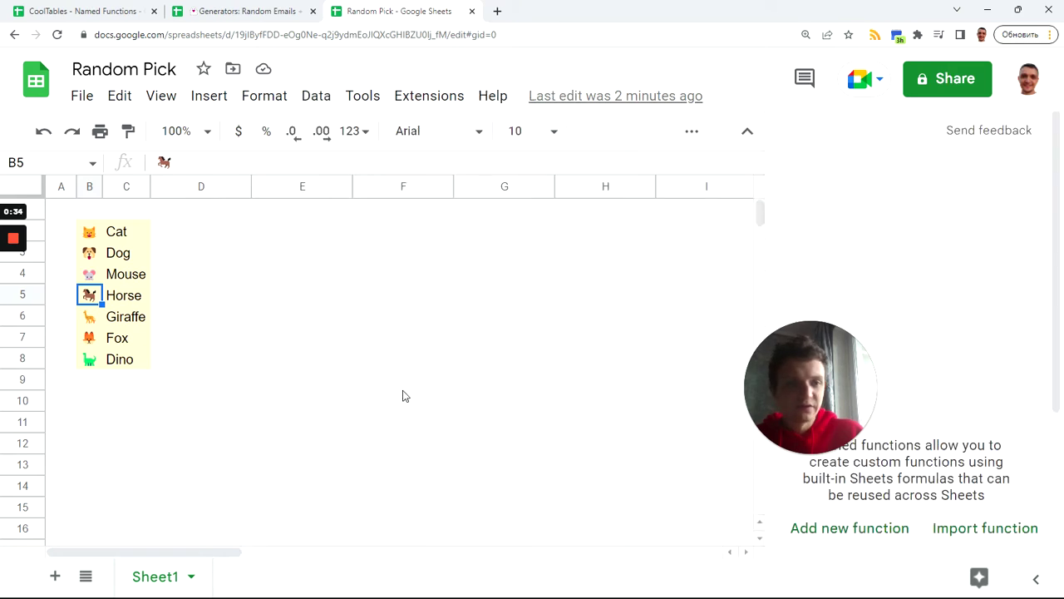
{"action": "left_click", "coordinate": [973, 529]}
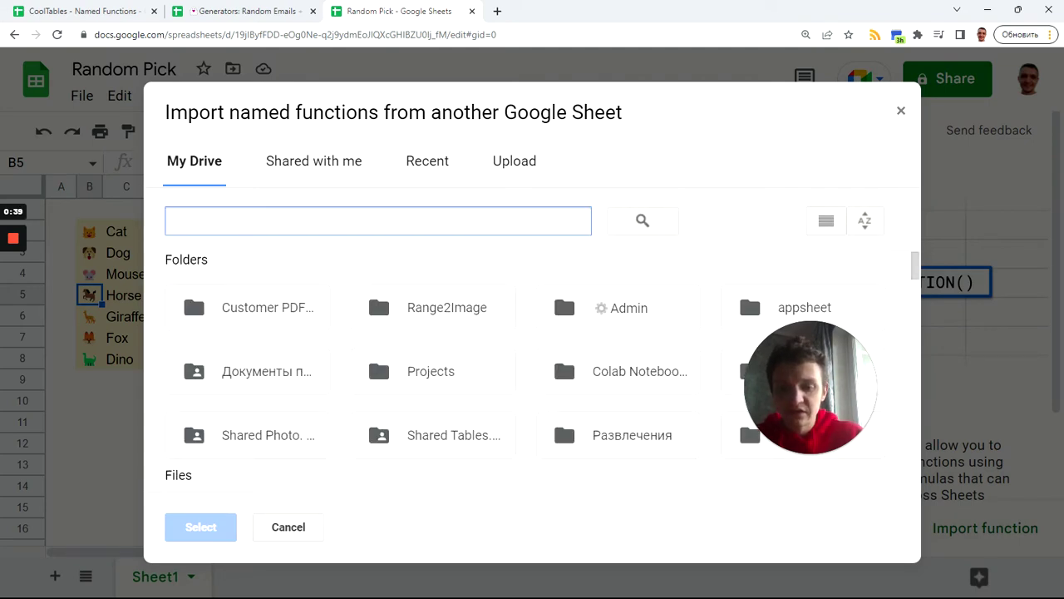
{"action": "type", "text": "random"}
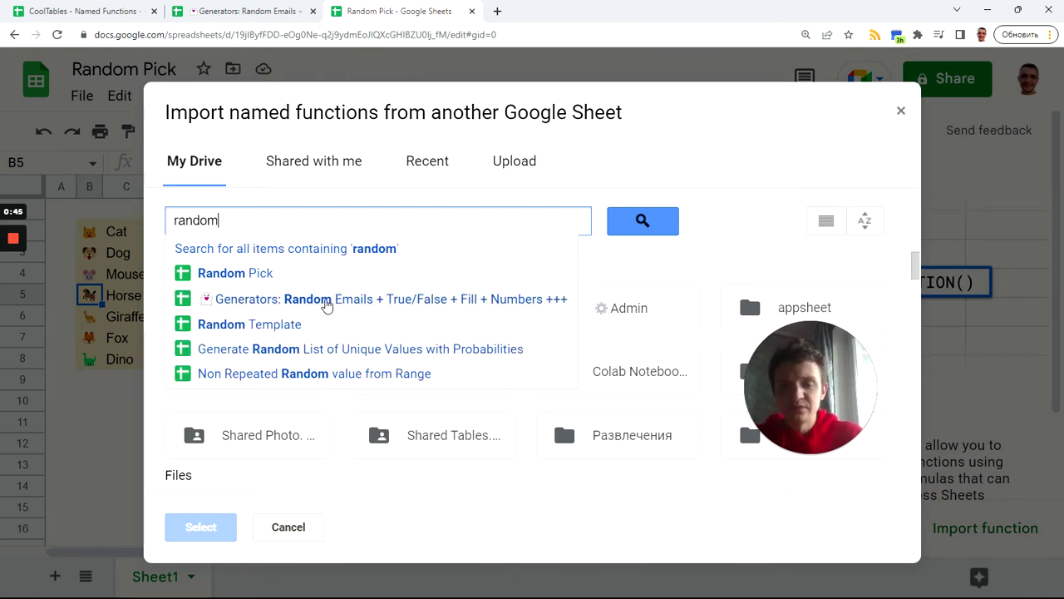
Import the RANDBETWEENARRAY function from the Generators spreadsheet
{"action": "left_click", "coordinate": [319, 302]}
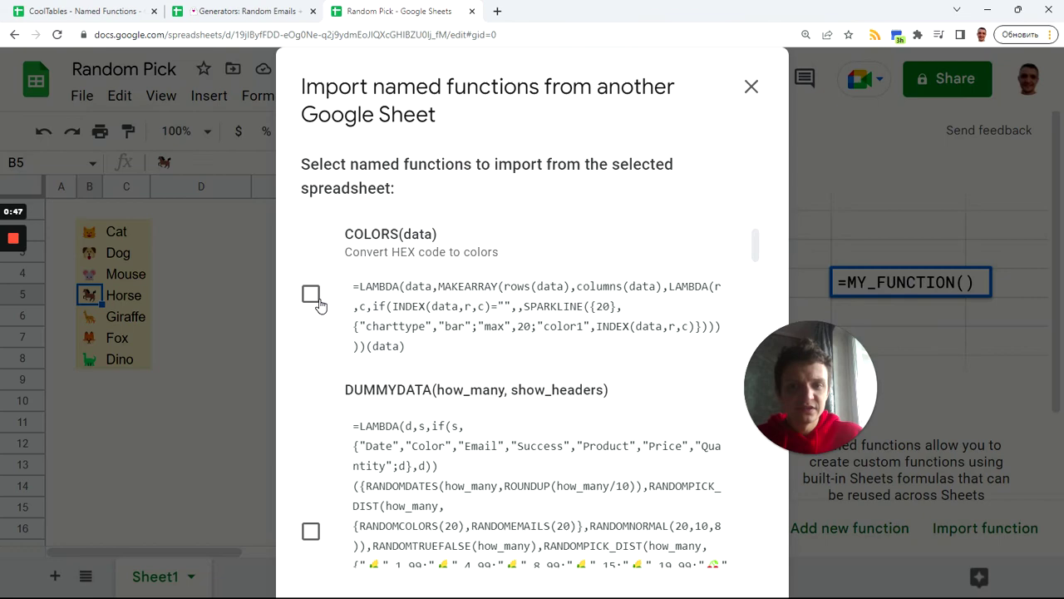
{"action": "scroll", "coordinate": [532, 391], "scroll_direction": "down", "scroll_amount": 6}
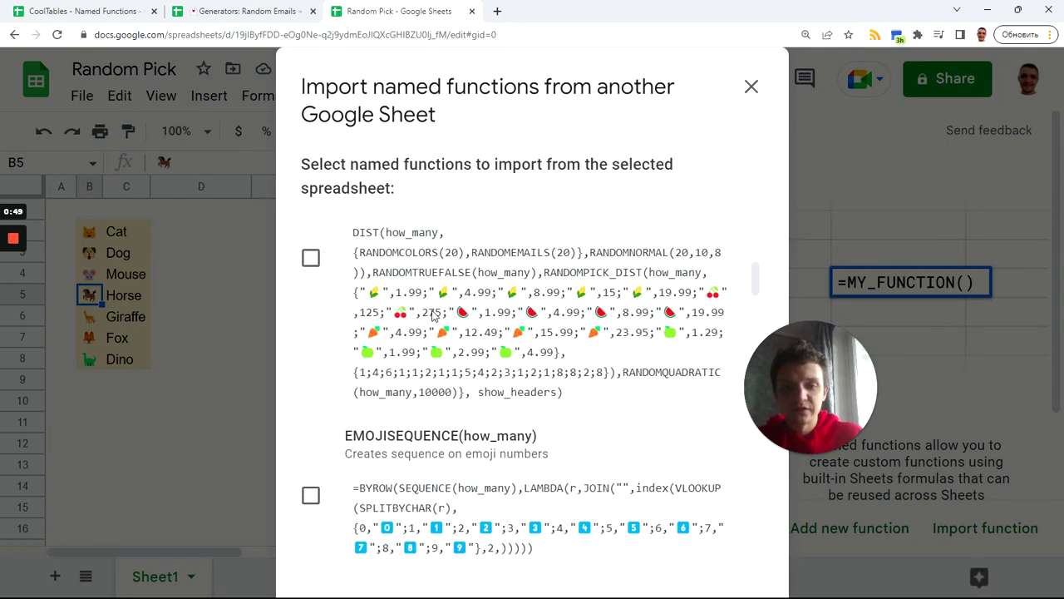
{"action": "scroll", "coordinate": [408, 336], "scroll_direction": "down", "scroll_amount": 5}
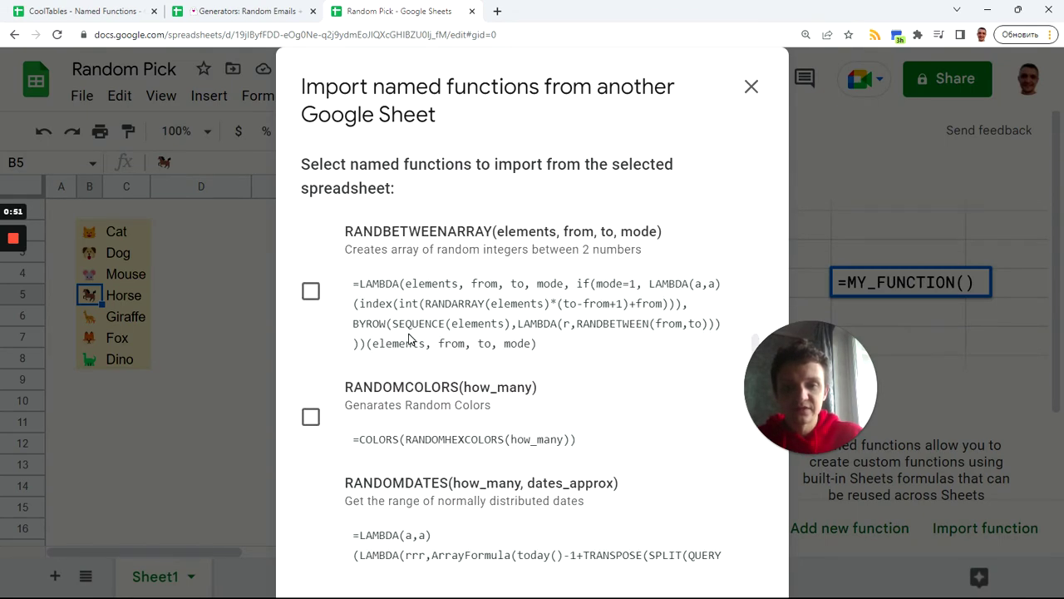
{"action": "left_click", "coordinate": [311, 293]}
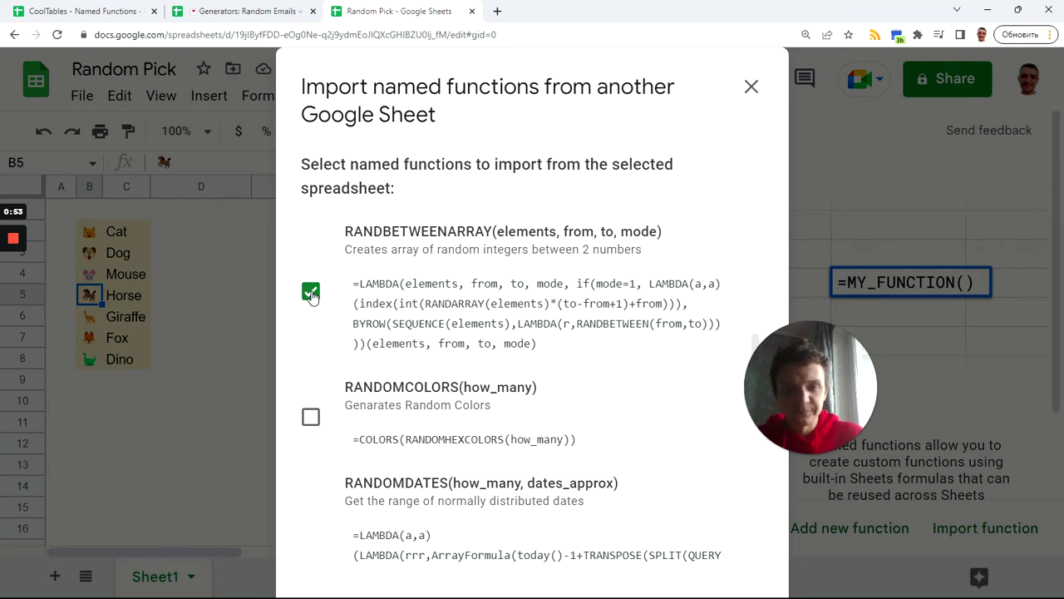
{"action": "scroll", "coordinate": [589, 435], "scroll_direction": "down", "scroll_amount": 5}
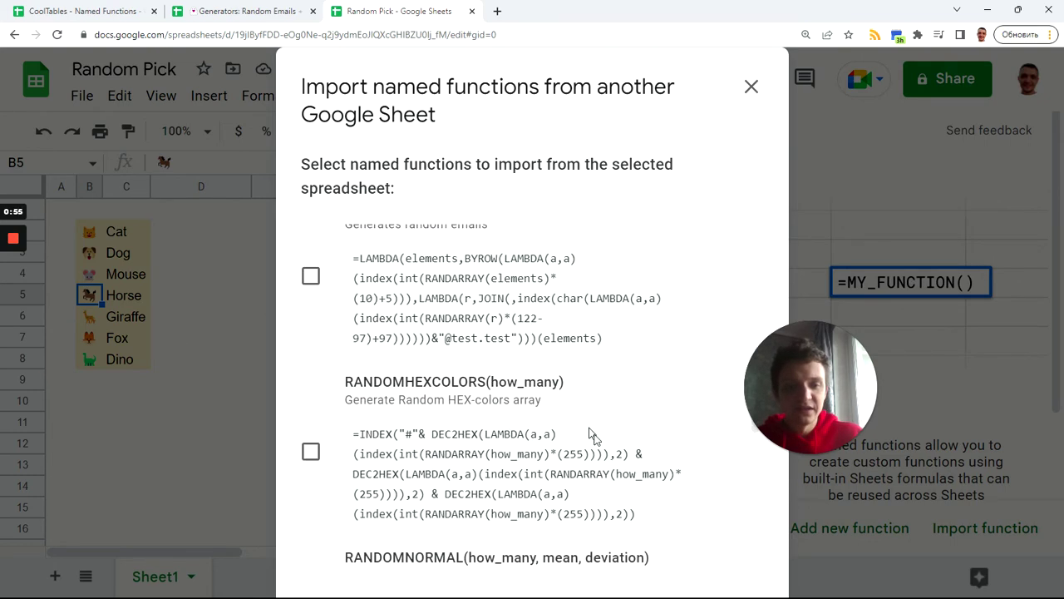
{"action": "scroll", "coordinate": [589, 435], "scroll_direction": "down", "scroll_amount": 10}
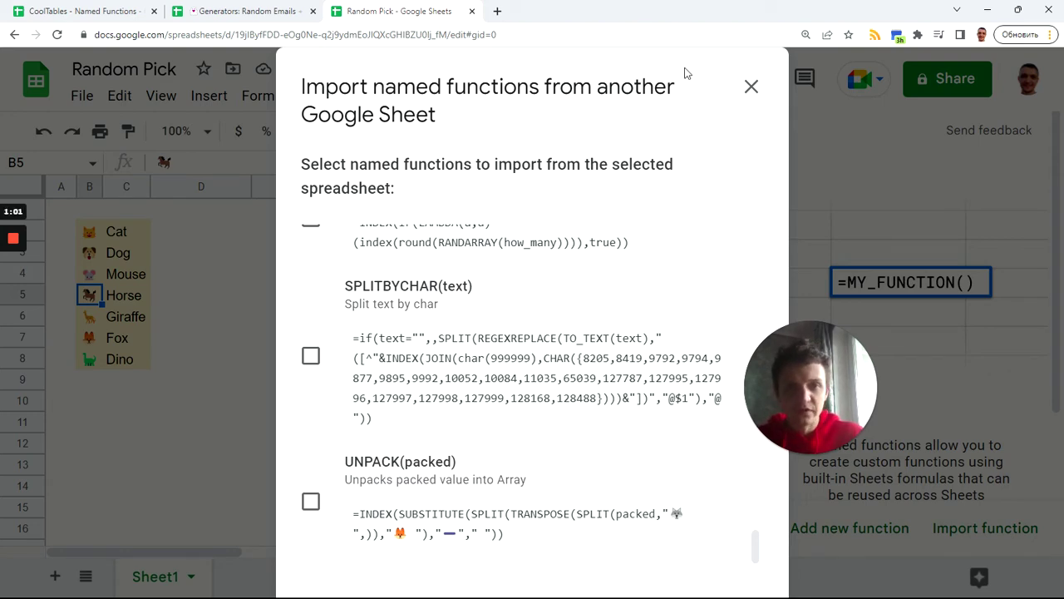
{"action": "key", "text": "ctrl+minus"}
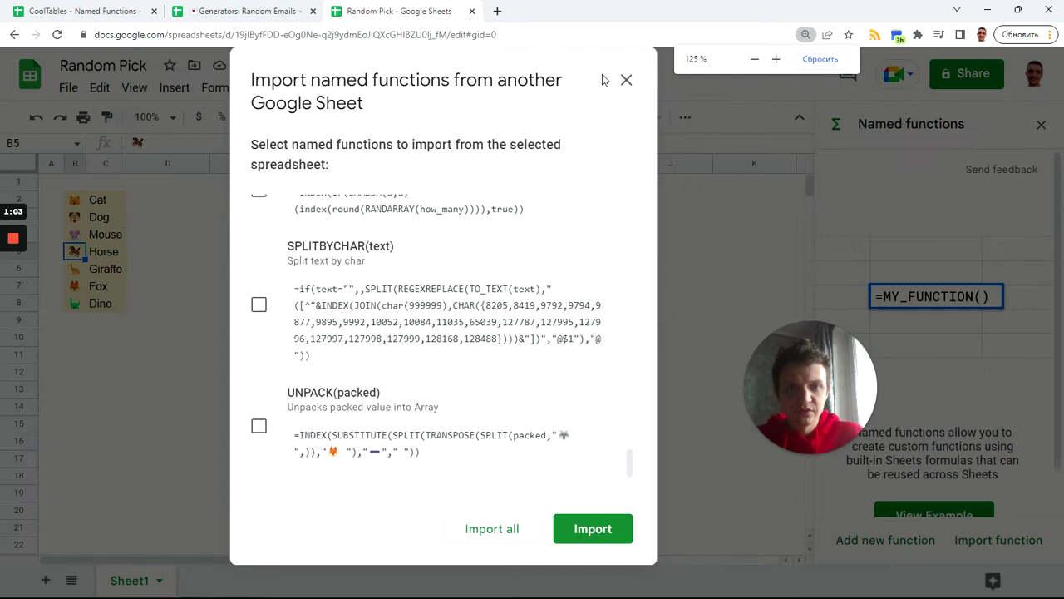
{"action": "left_click", "coordinate": [593, 528]}
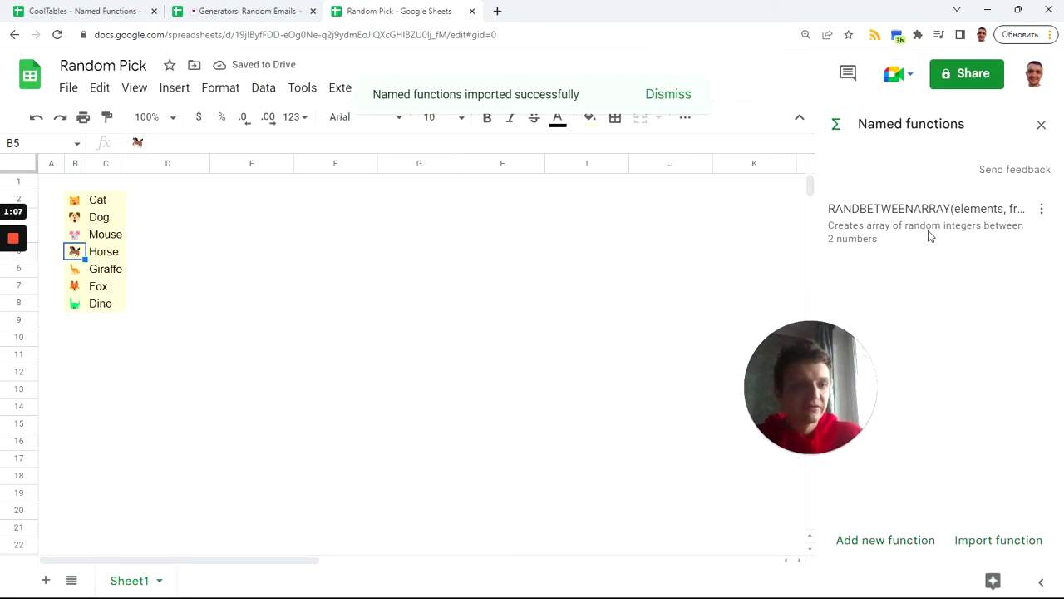
Enter =RANDBETWEENARRAY(25,1,rows(B2:C8),1) in E2 to get 25 random row numbers
{"action": "left_click", "coordinate": [241, 208]}
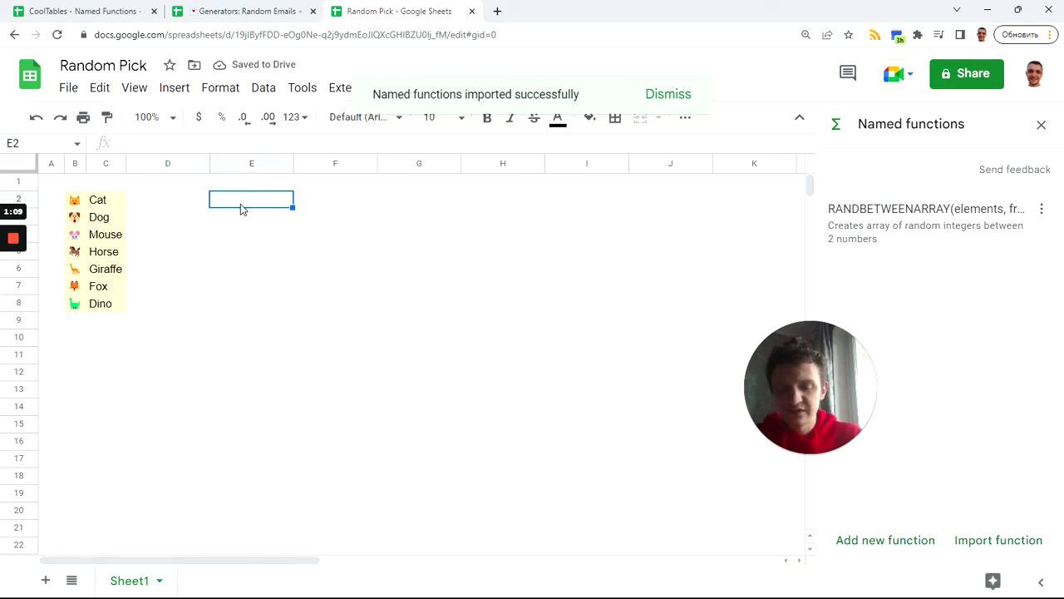
{"action": "type", "text": "=ran"}
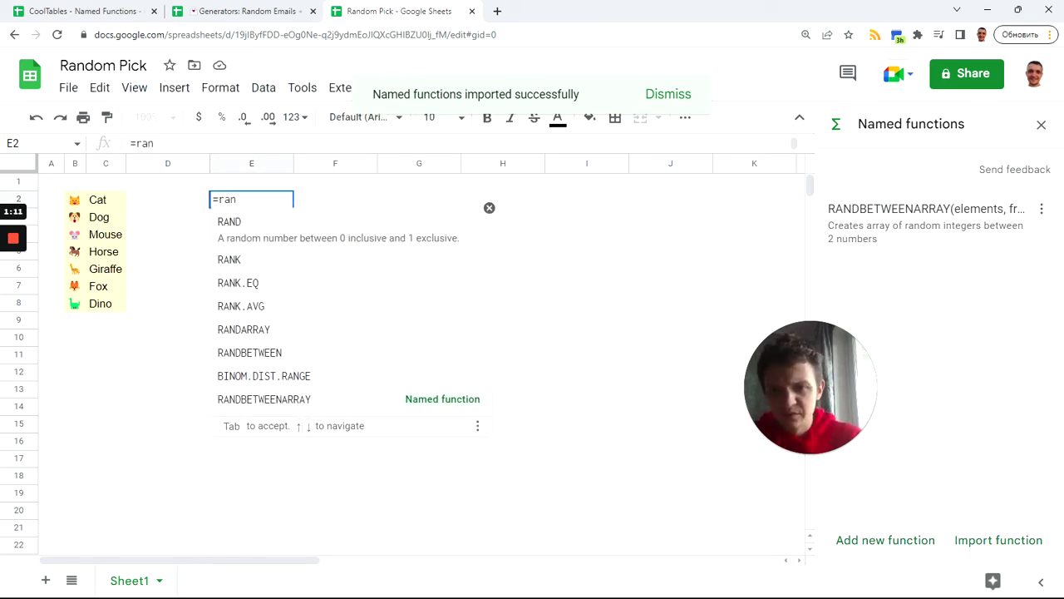
{"action": "left_click", "coordinate": [331, 399]}
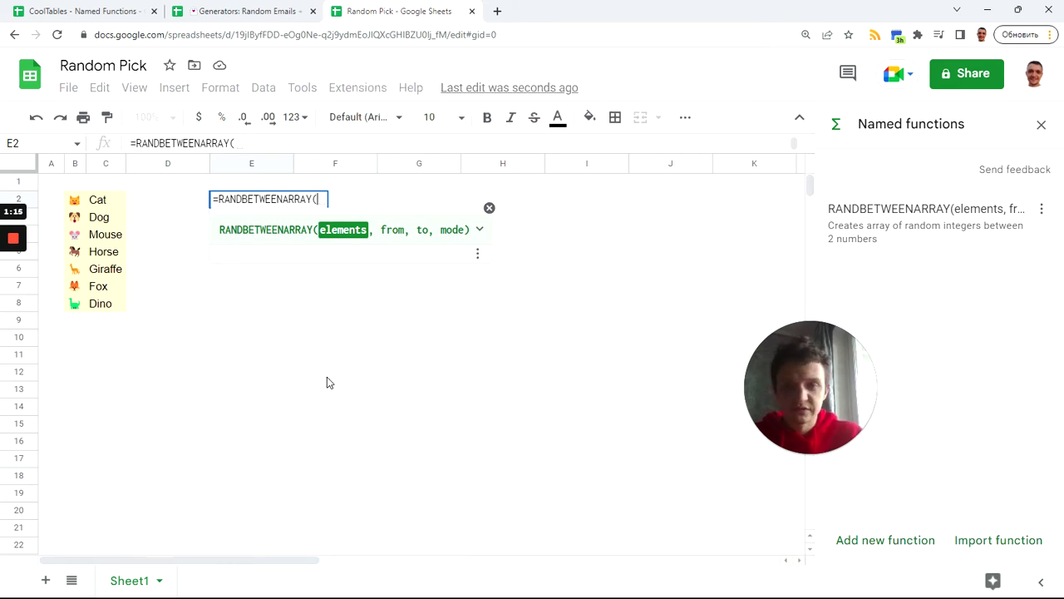
{"action": "type", "text": "25"}
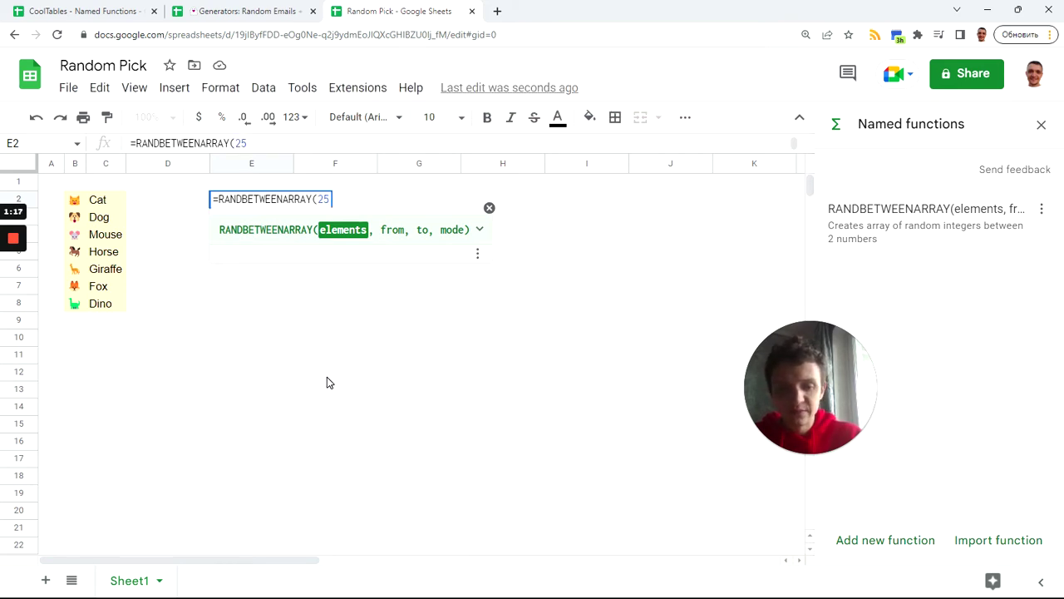
{"action": "type", "text": ","}
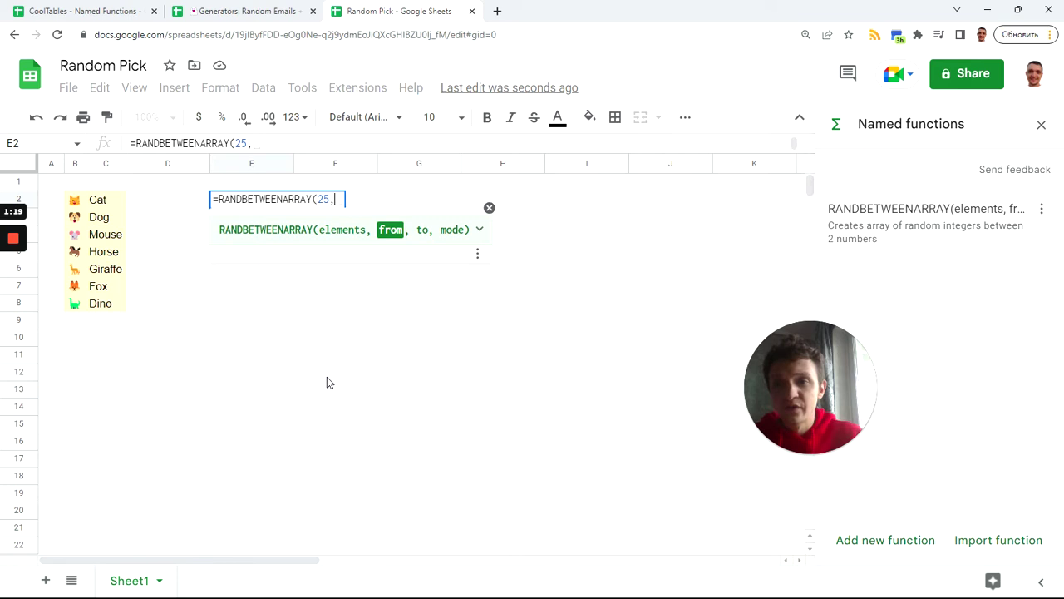
{"action": "type", "text": "1,"}
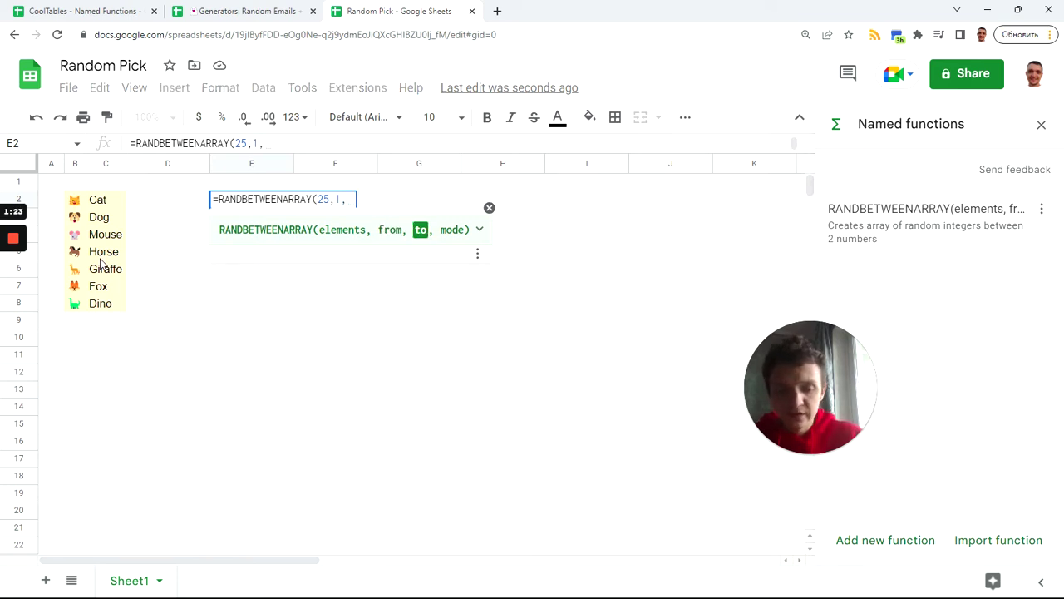
{"action": "type", "text": "rows("}
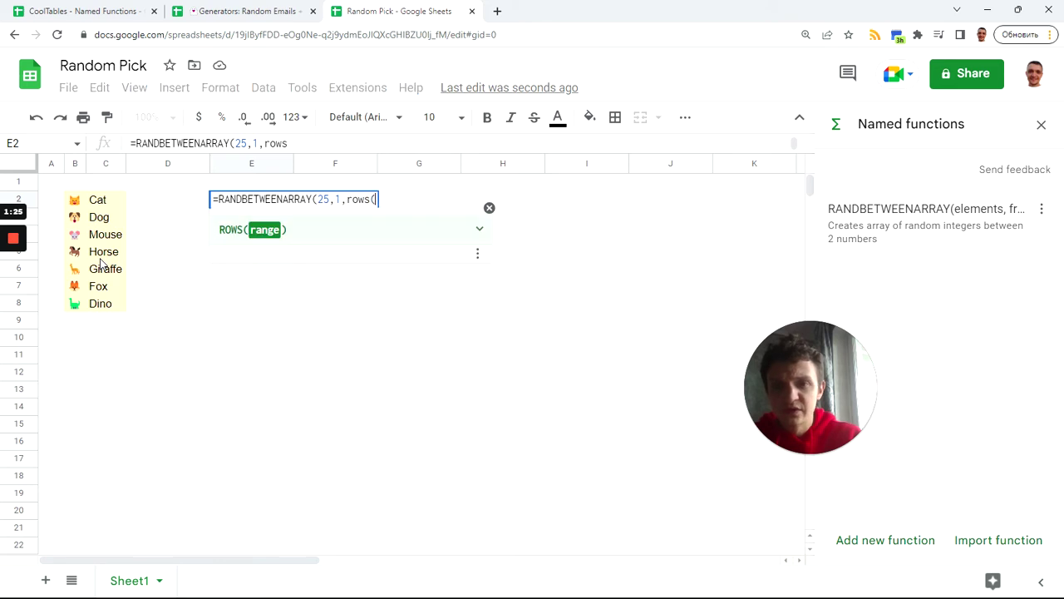
{"action": "left_click_drag", "start_coordinate": [75, 200], "coordinate": [122, 306]}
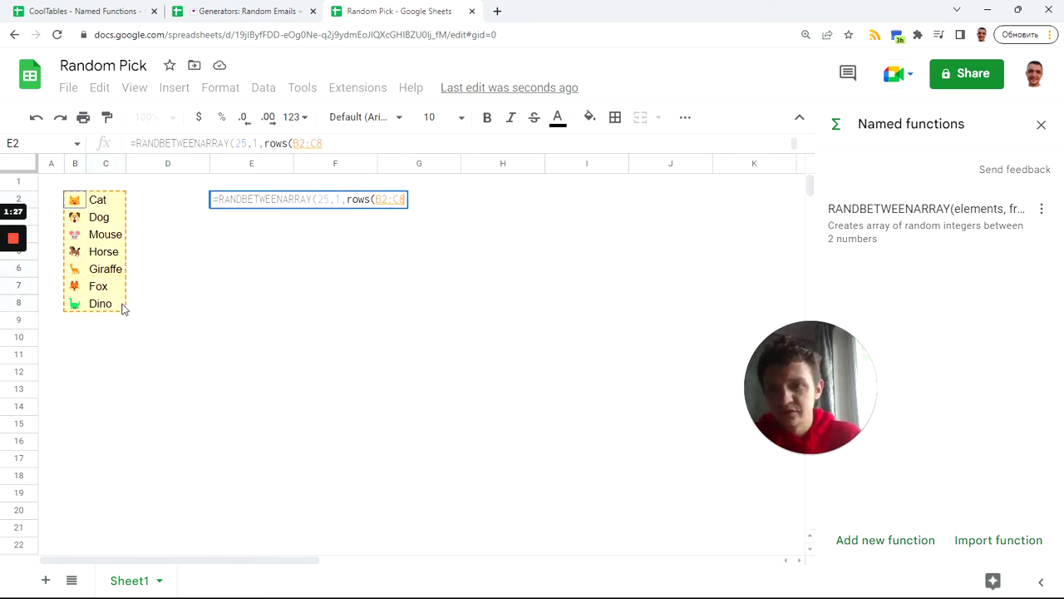
{"action": "type", "text": ")"}
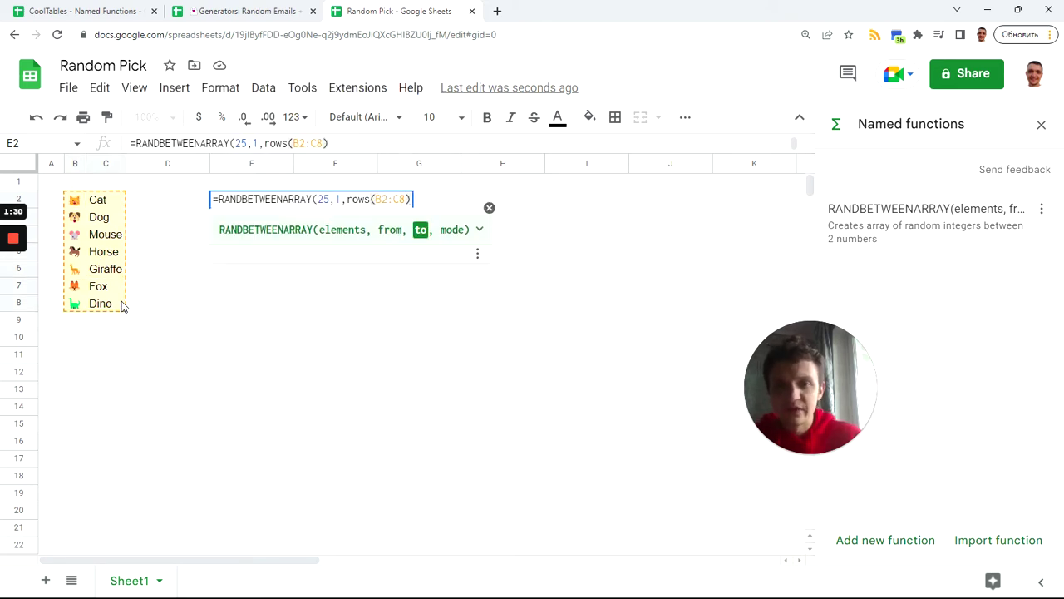
{"action": "type", "text": ","}
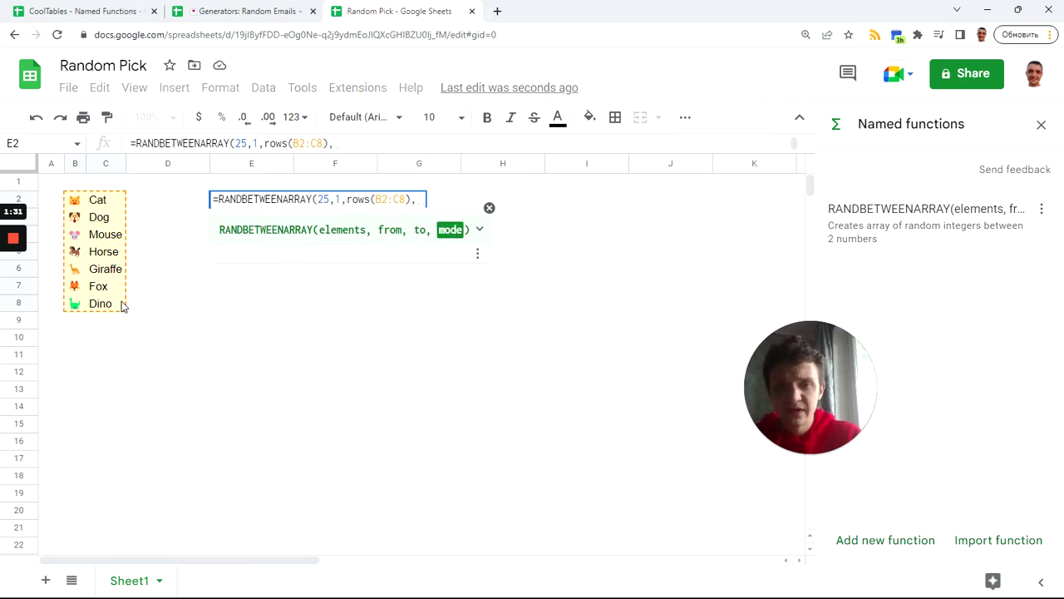
{"action": "type", "text": "1"}
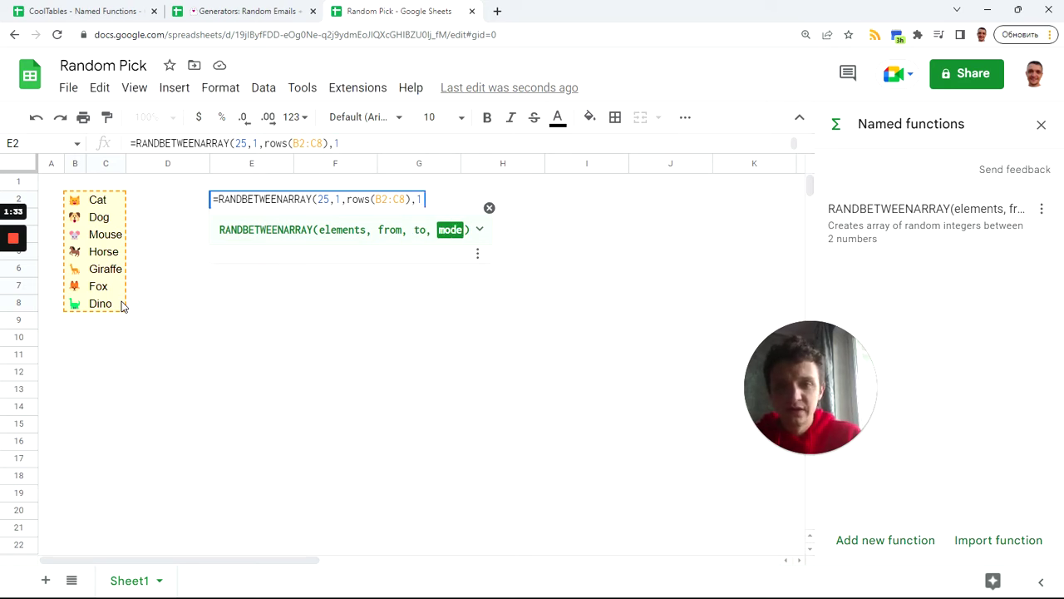
{"action": "key", "text": "Return"}
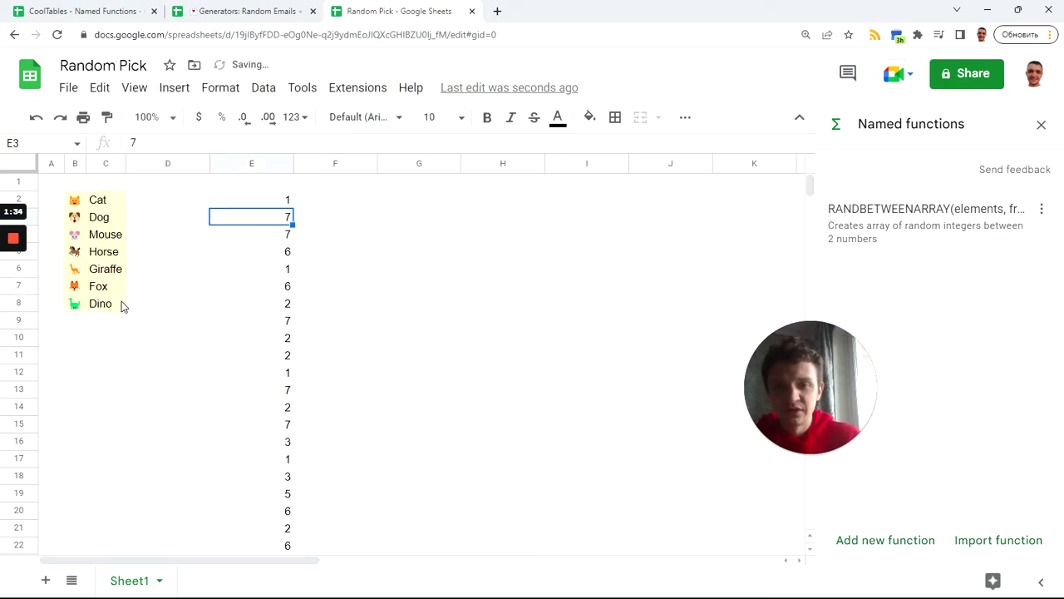
Clear the stray d and x entries from G2:G5
{"action": "left_click", "coordinate": [419, 200]}
{"action": "type", "text": "d"}
{"action": "left_click", "coordinate": [421, 237]}
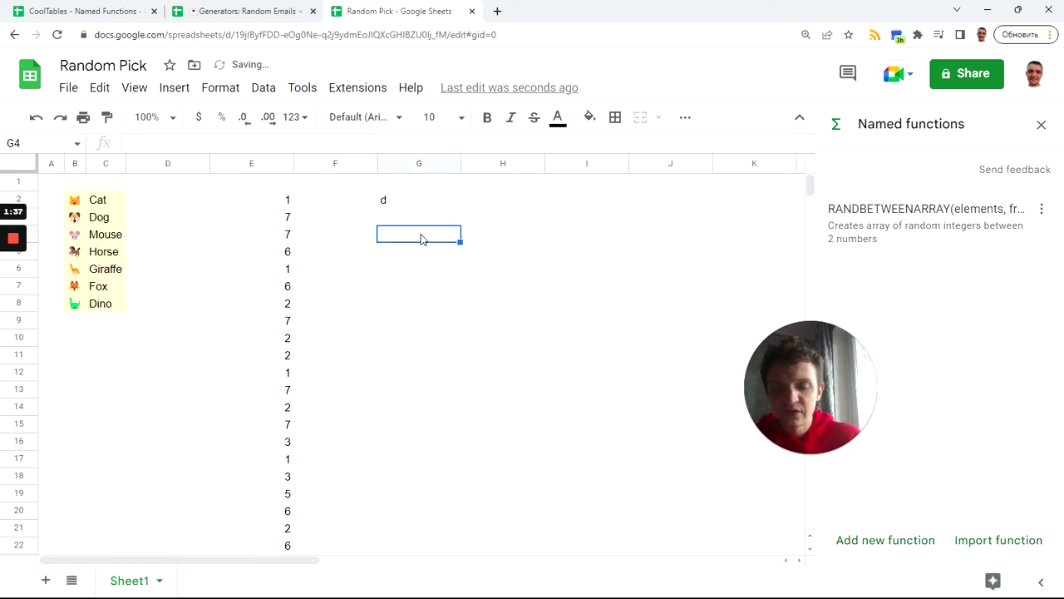
{"action": "type", "text": "x"}
{"action": "left_click", "coordinate": [418, 275]}
{"action": "left_click", "coordinate": [283, 209]}
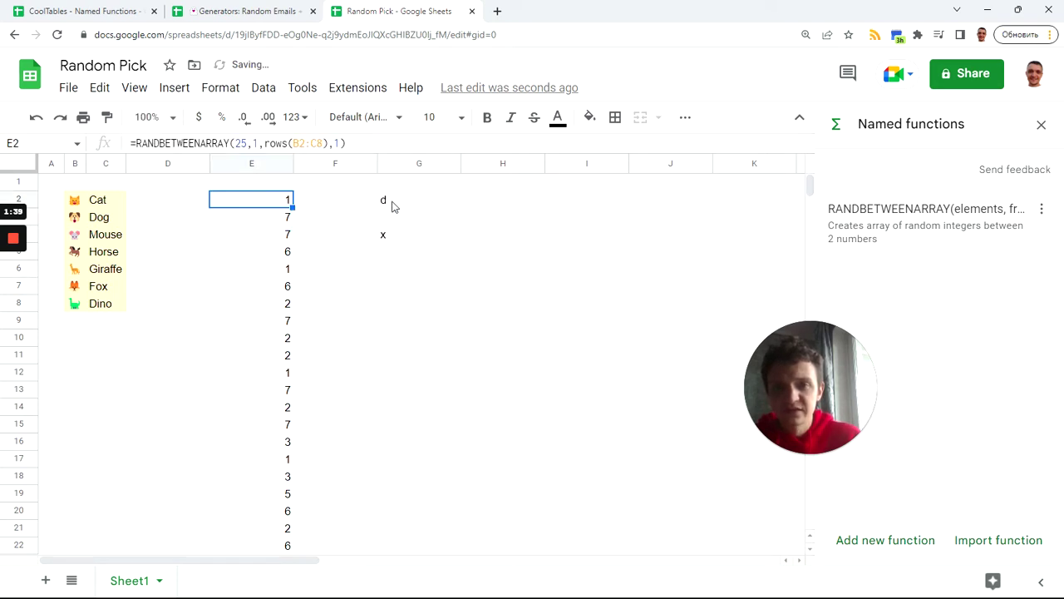
{"action": "left_click_drag", "start_coordinate": [394, 206], "coordinate": [400, 246]}
{"action": "key", "text": "Delete"}
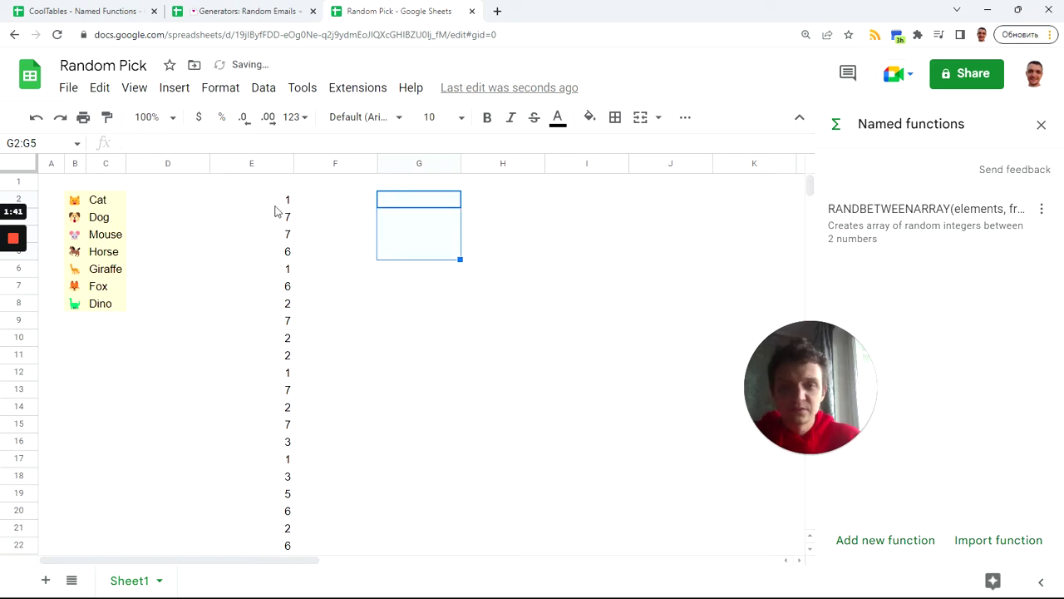
Review E2's rows(B2:C8) argument against the animal list's row count
{"action": "left_click", "coordinate": [273, 209]}
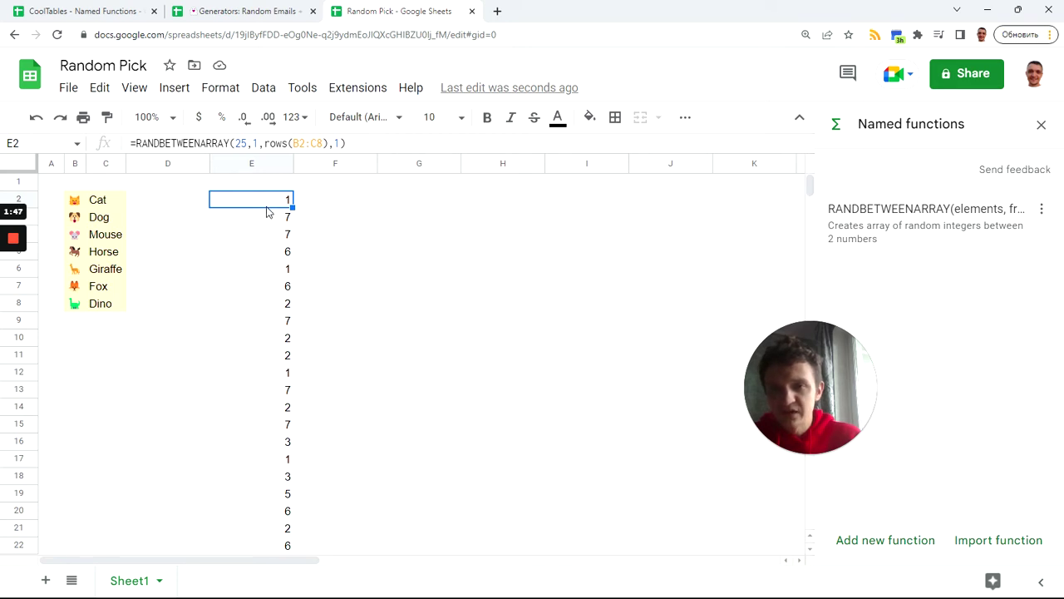
{"action": "left_click_drag", "start_coordinate": [108, 204], "coordinate": [111, 308]}
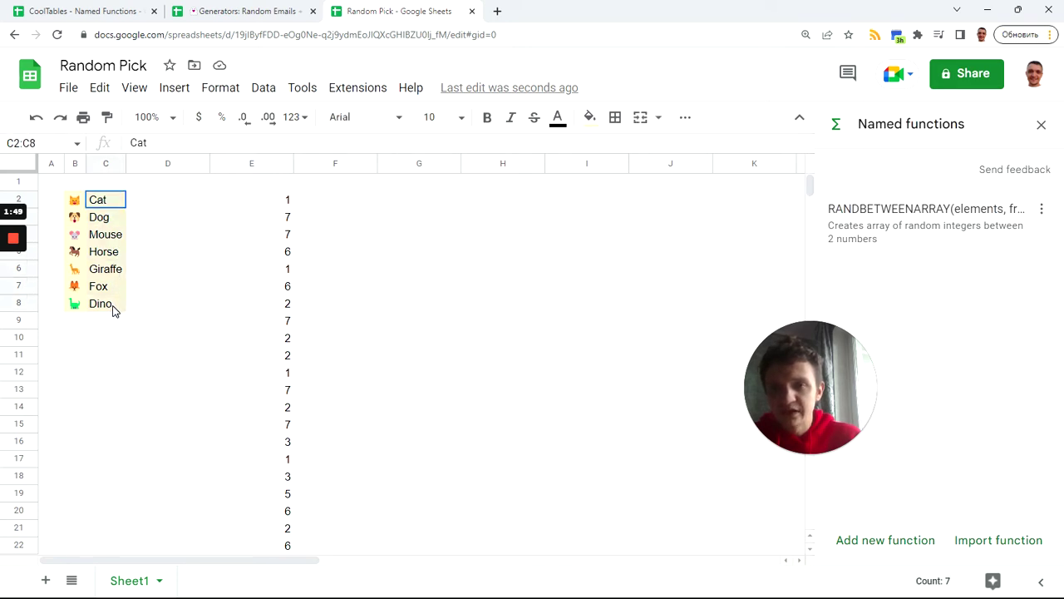
{"action": "left_click", "coordinate": [285, 203]}
{"action": "left_click_drag", "start_coordinate": [264, 143], "coordinate": [329, 143]}
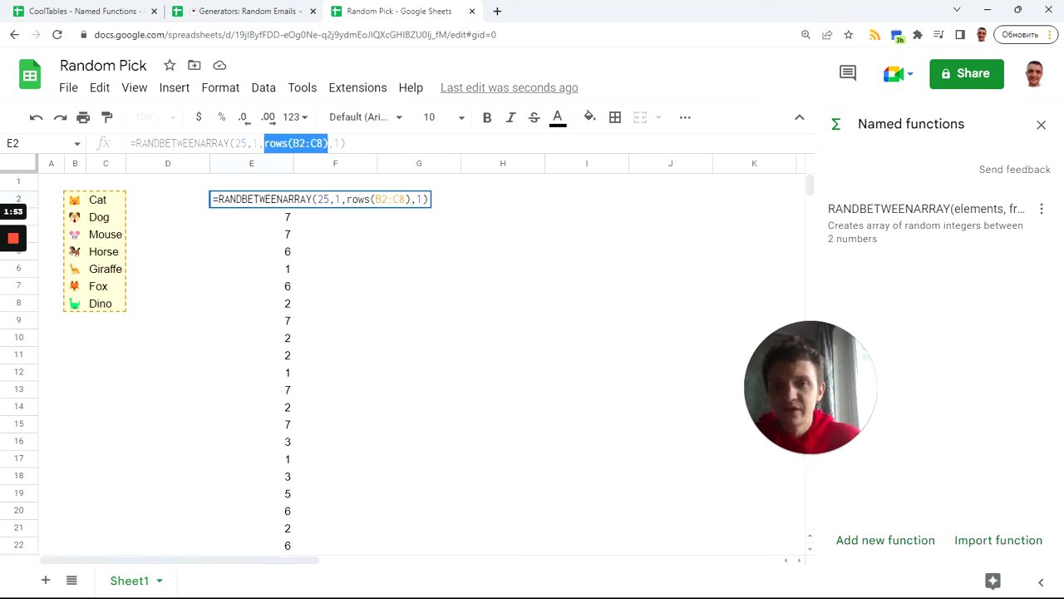
{"action": "key", "text": "Tab"}
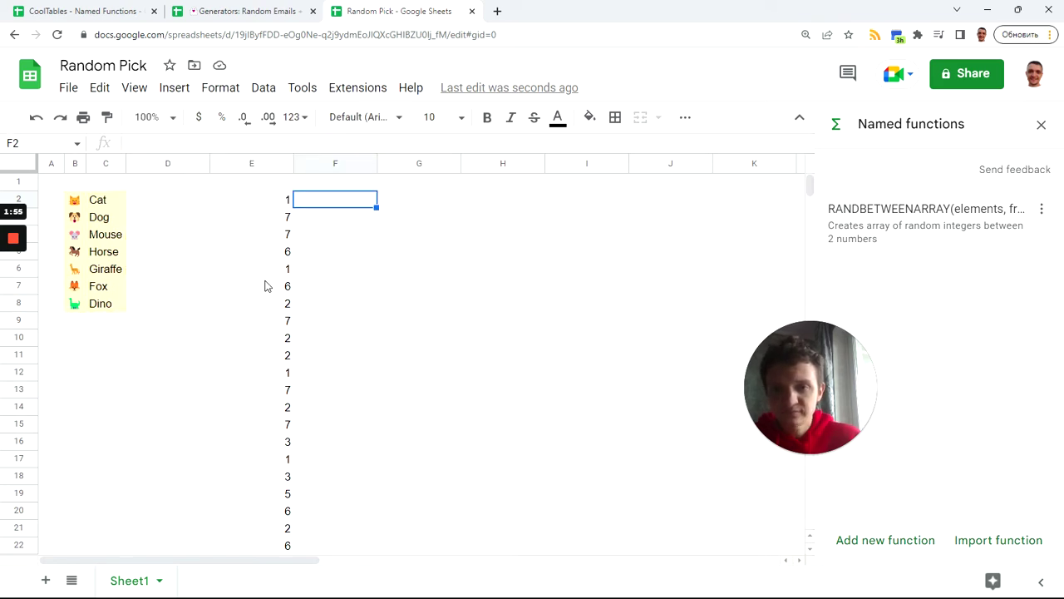
{"action": "scroll", "coordinate": [266, 287], "scroll_direction": "down", "scroll_amount": 6}
{"action": "scroll", "coordinate": [271, 285], "scroll_direction": "up", "scroll_amount": 4}
{"action": "scroll", "coordinate": [272, 284], "scroll_direction": "up", "scroll_amount": 5}
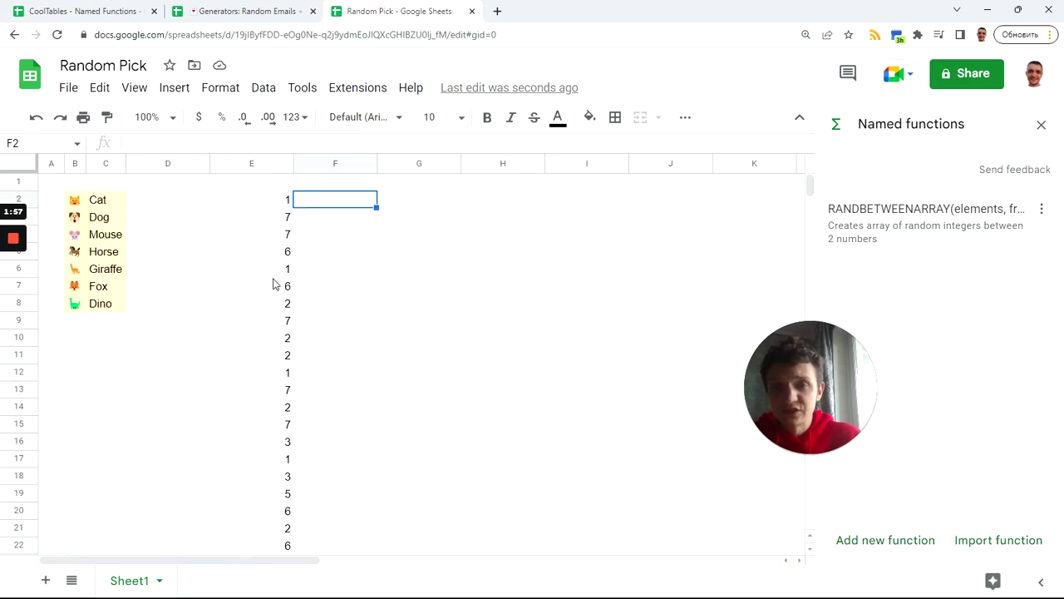
Build =INDEX($B$2:$C$8,E2 in F2 to look up the animal at E2's position
{"action": "type", "text": "="}
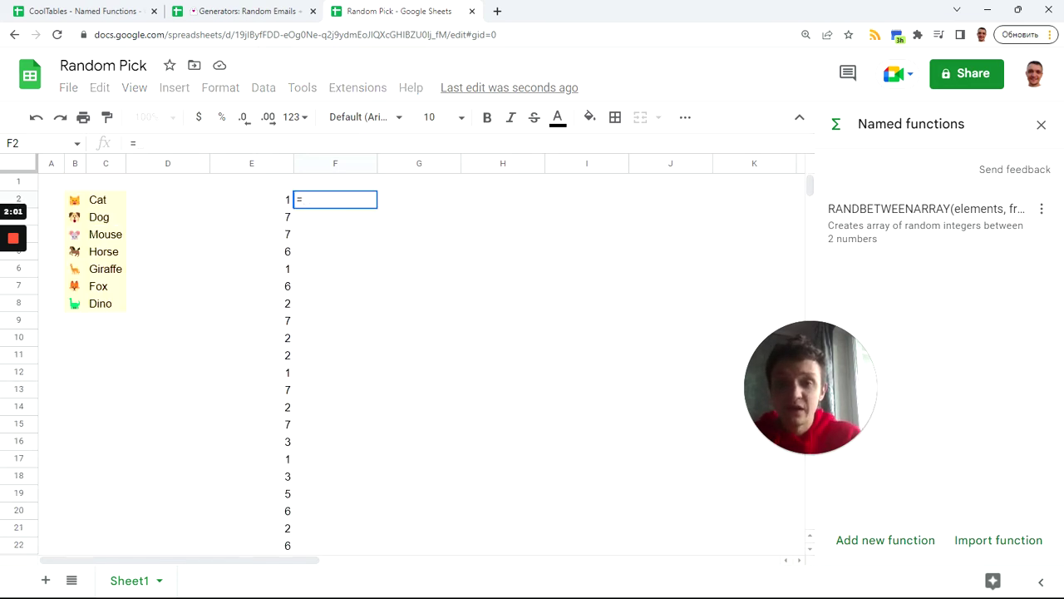
{"action": "type", "text": "INDEX("}
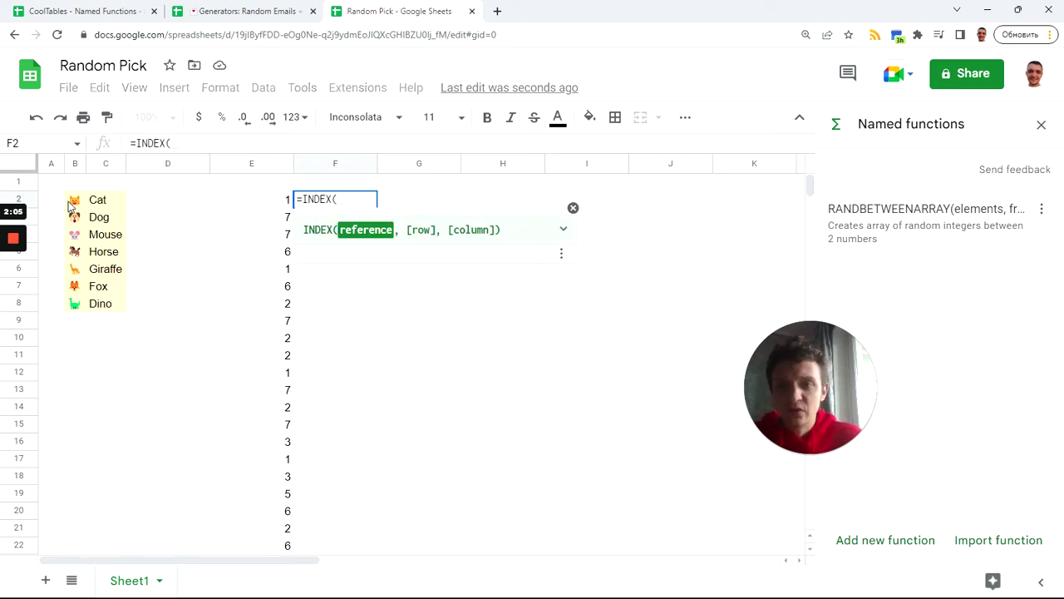
{"action": "left_click_drag", "start_coordinate": [69, 206], "coordinate": [114, 305]}
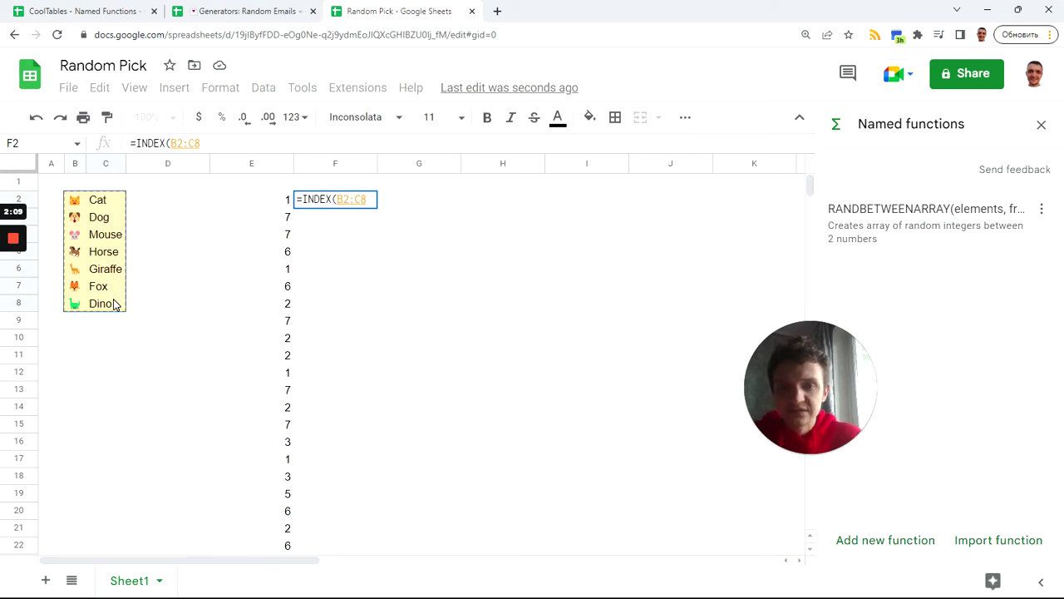
{"action": "key", "text": "F4"}
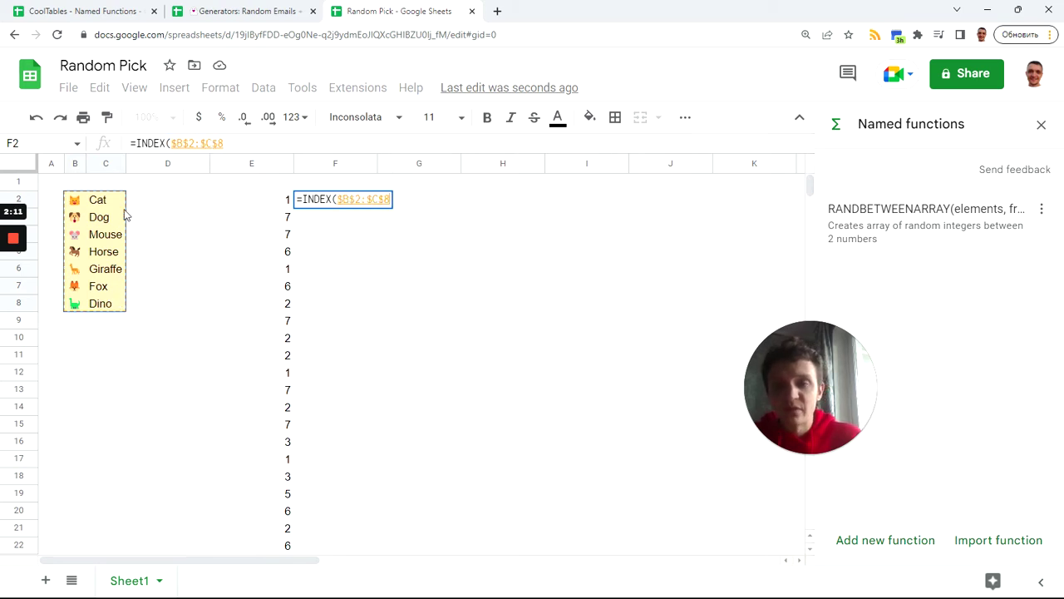
{"action": "left_click", "coordinate": [225, 144]}
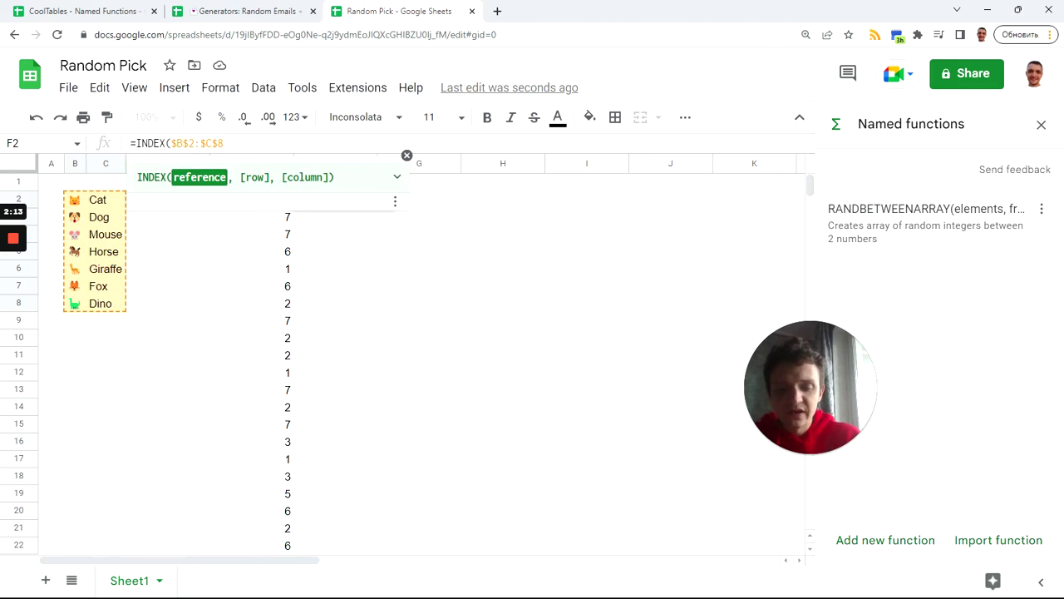
{"action": "type", "text": ","}
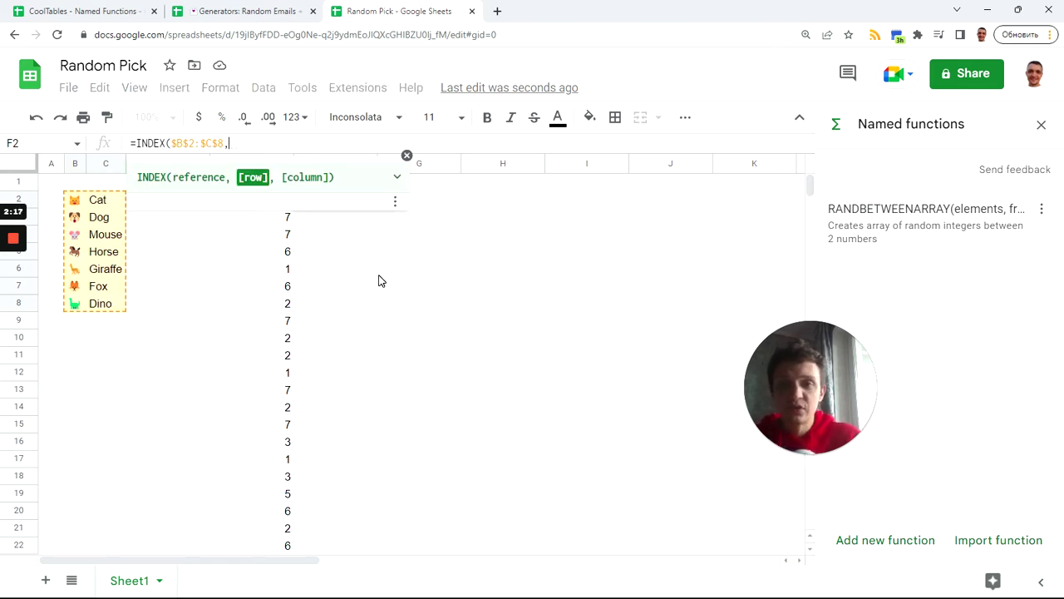
{"action": "left_click", "coordinate": [275, 208]}
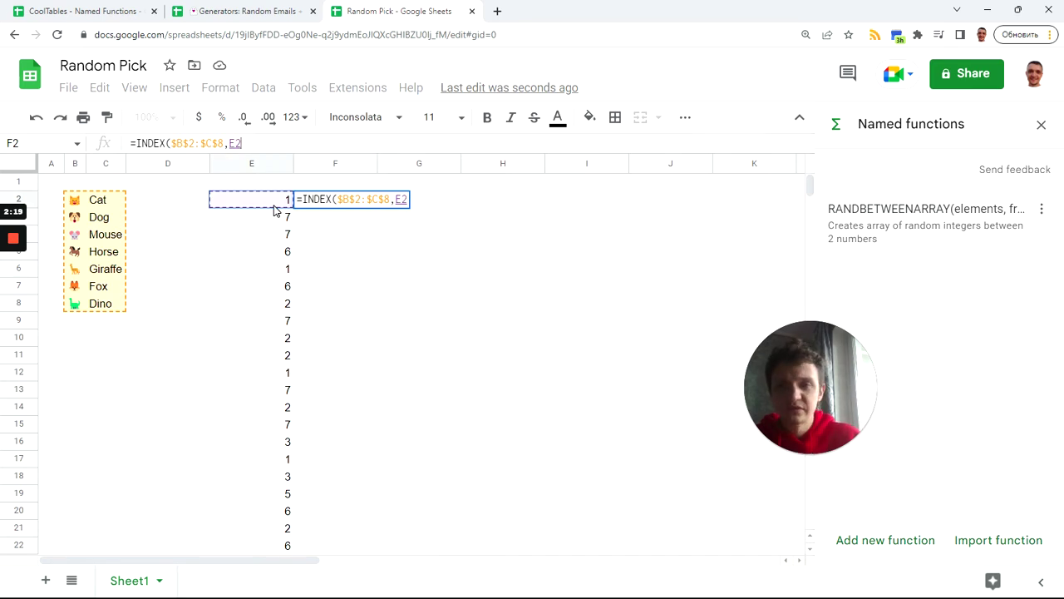
Commit the INDEX formula in F2 and fill it down through F26
{"action": "key", "text": "Return"}
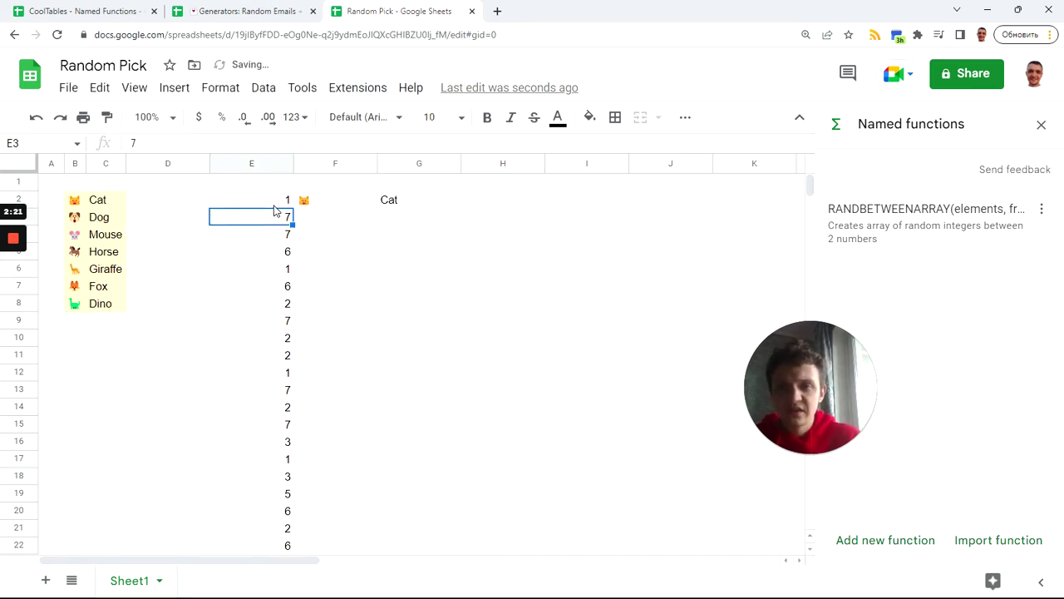
{"action": "left_click", "coordinate": [335, 204]}
{"action": "scroll", "coordinate": [330, 420], "scroll_direction": "down", "scroll_amount": 3}
{"action": "scroll", "coordinate": [324, 422], "scroll_direction": "down", "scroll_amount": 5}
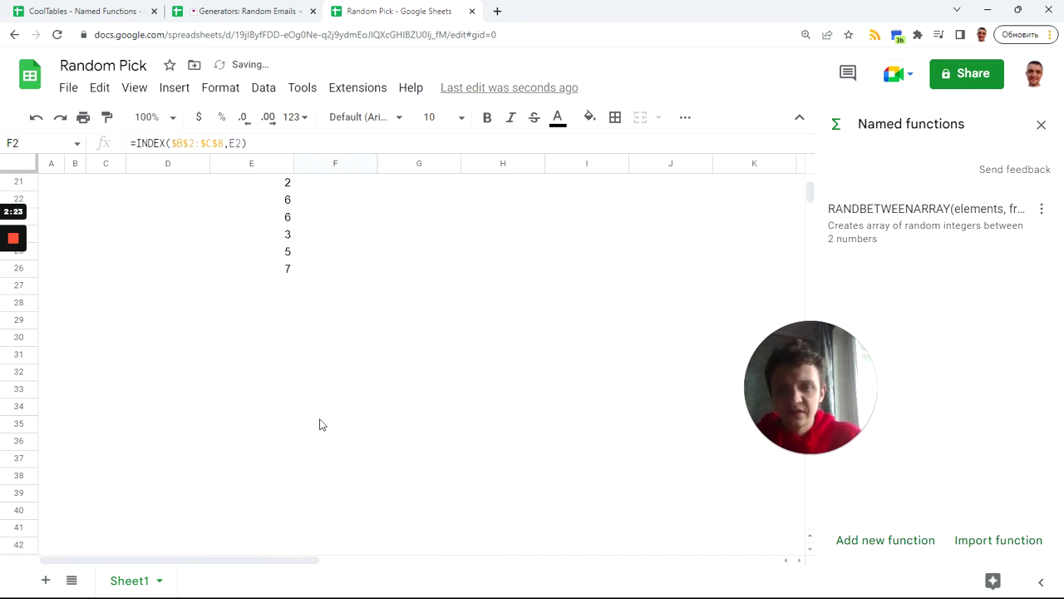
{"action": "left_click", "coordinate": [330, 277], "text": "shift"}
{"action": "key", "text": "ctrl+d"}
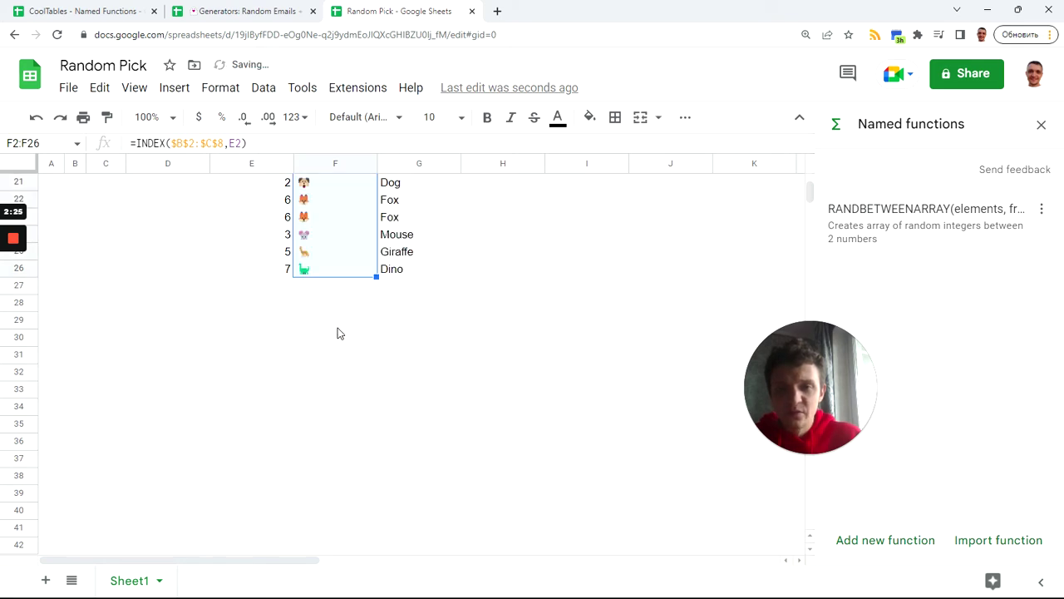
Check the lookup results, such as Fox in rows 4 and 7 and Dog in row 11
{"action": "scroll", "coordinate": [339, 329], "scroll_direction": "up", "scroll_amount": 7}
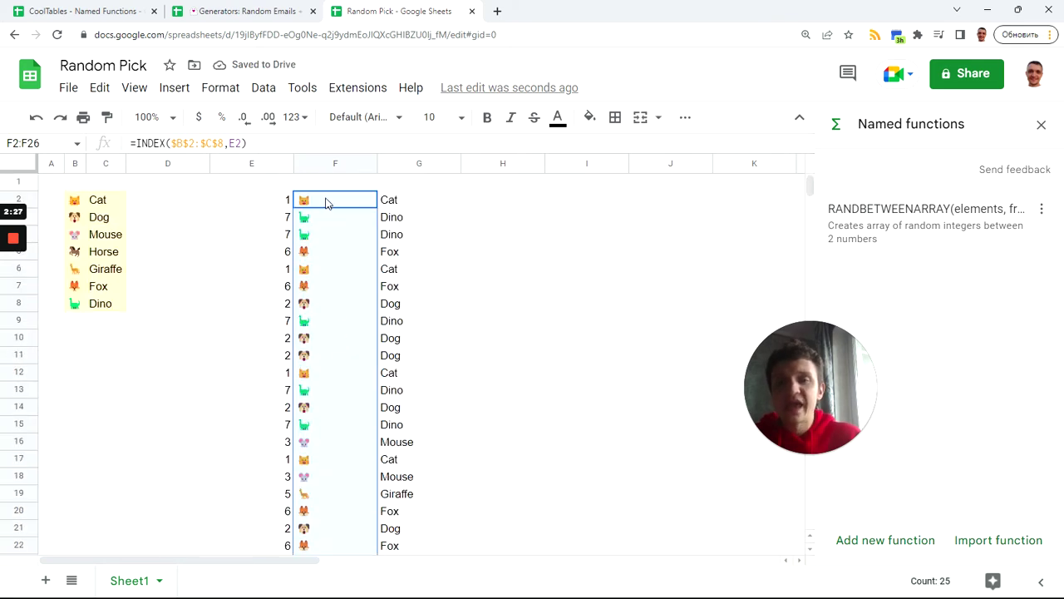
{"action": "left_click", "coordinate": [325, 203]}
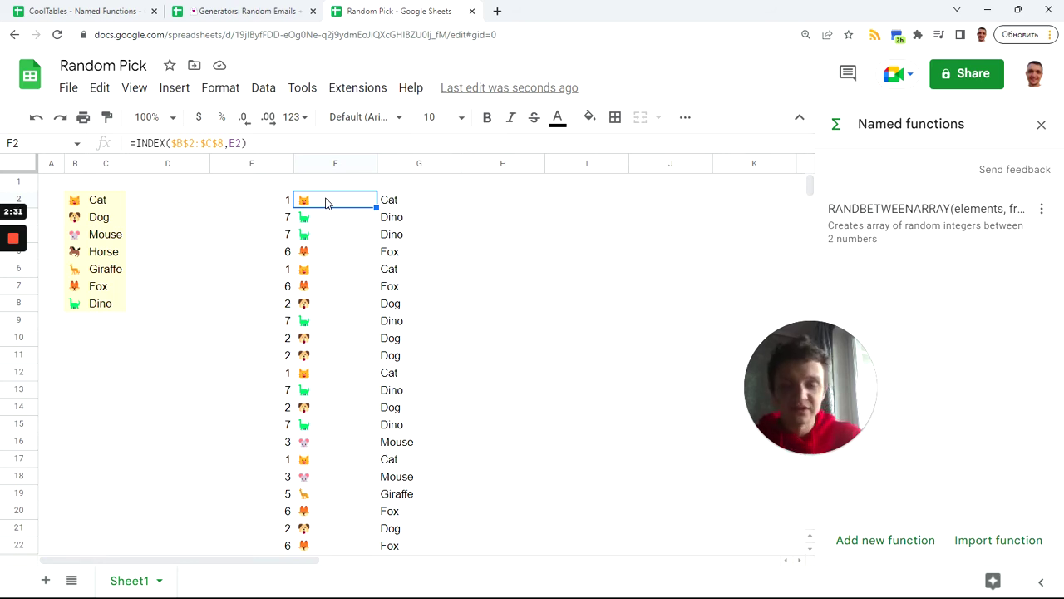
{"action": "scroll", "coordinate": [341, 366], "scroll_direction": "down", "scroll_amount": 5}
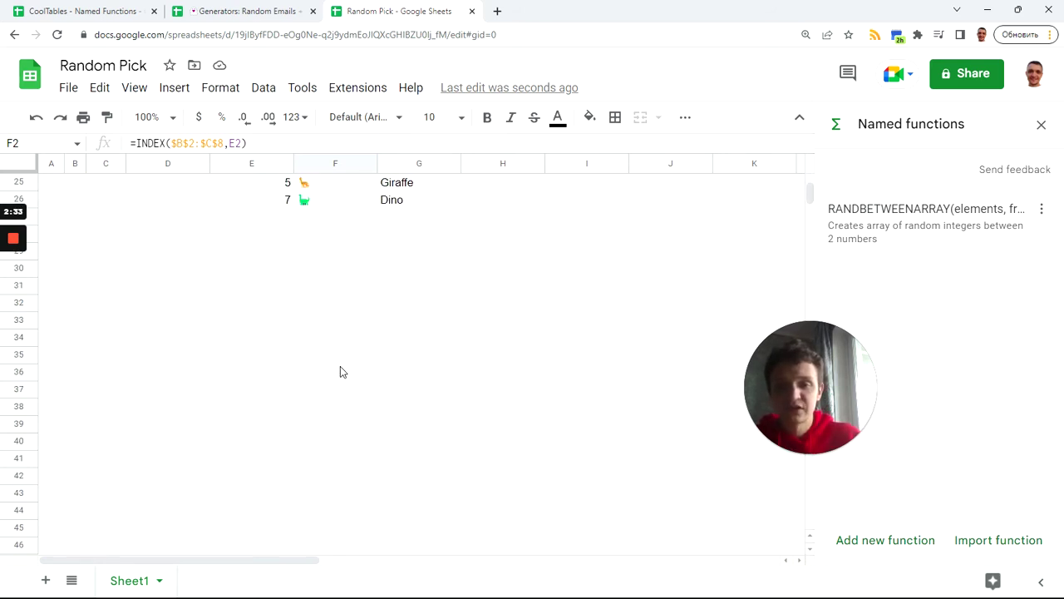
{"action": "scroll", "coordinate": [341, 366], "scroll_direction": "up", "scroll_amount": 5}
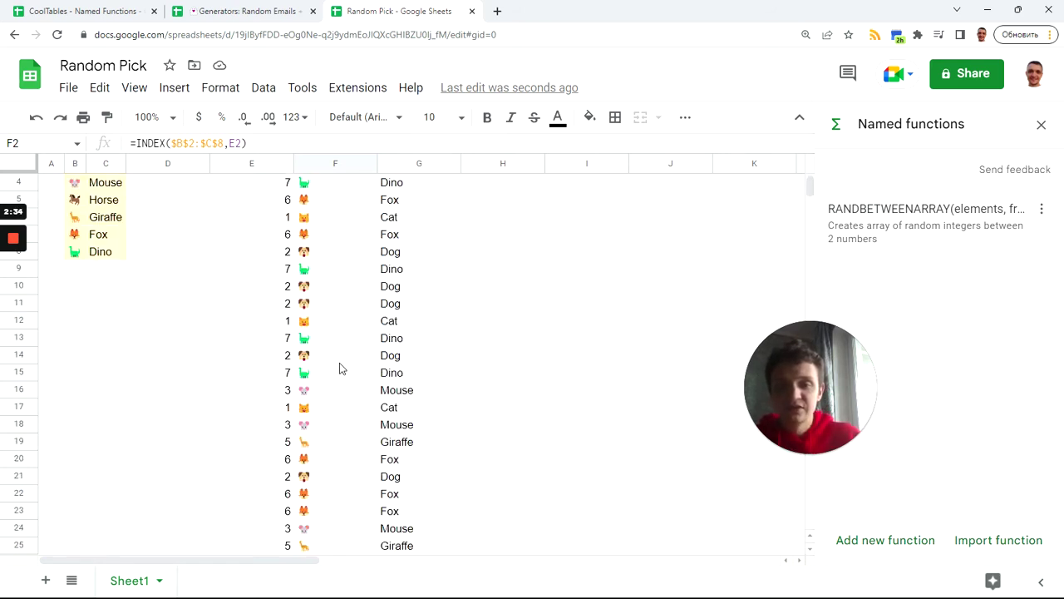
{"action": "left_click", "coordinate": [324, 237]}
{"action": "left_click_drag", "start_coordinate": [389, 239], "coordinate": [389, 239]}
{"action": "left_click_drag", "start_coordinate": [340, 285], "coordinate": [406, 285]}
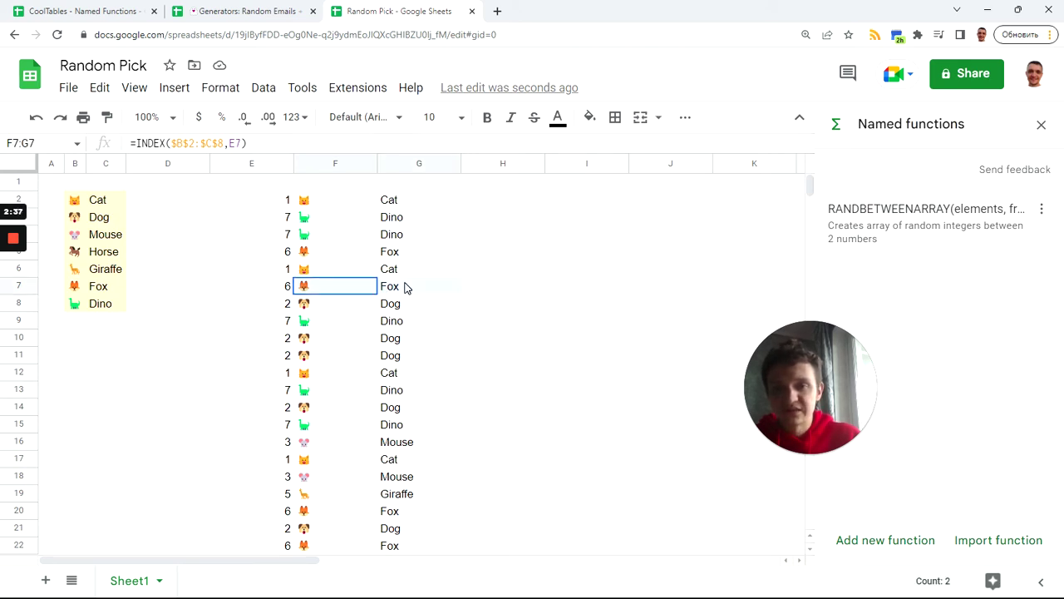
{"action": "left_click_drag", "start_coordinate": [339, 349], "coordinate": [388, 372]}
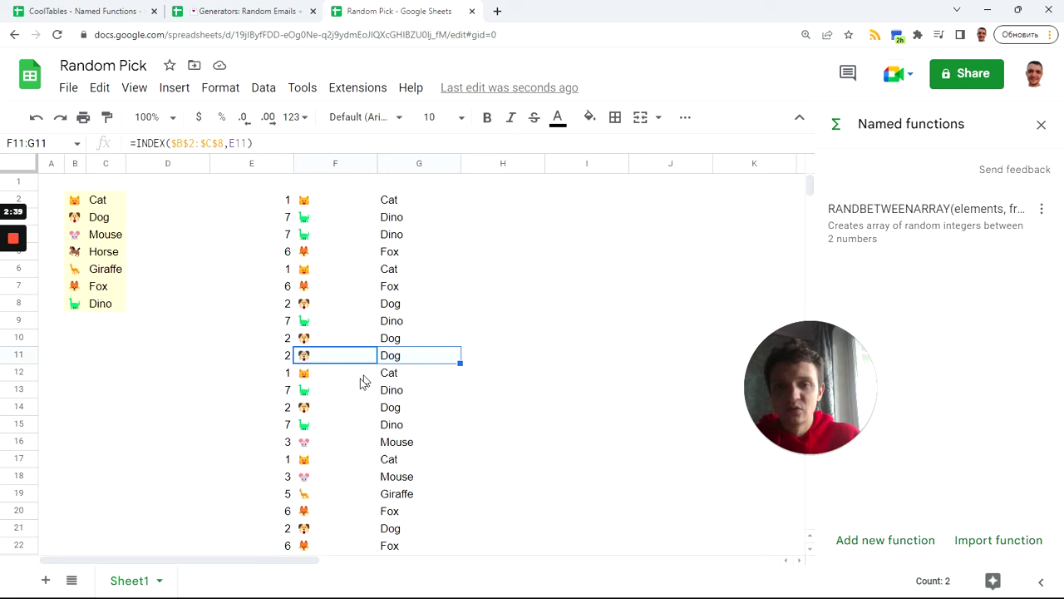
{"action": "scroll", "coordinate": [361, 383], "scroll_direction": "down", "scroll_amount": 5}
{"action": "scroll", "coordinate": [361, 391], "scroll_direction": "up", "scroll_amount": 5}
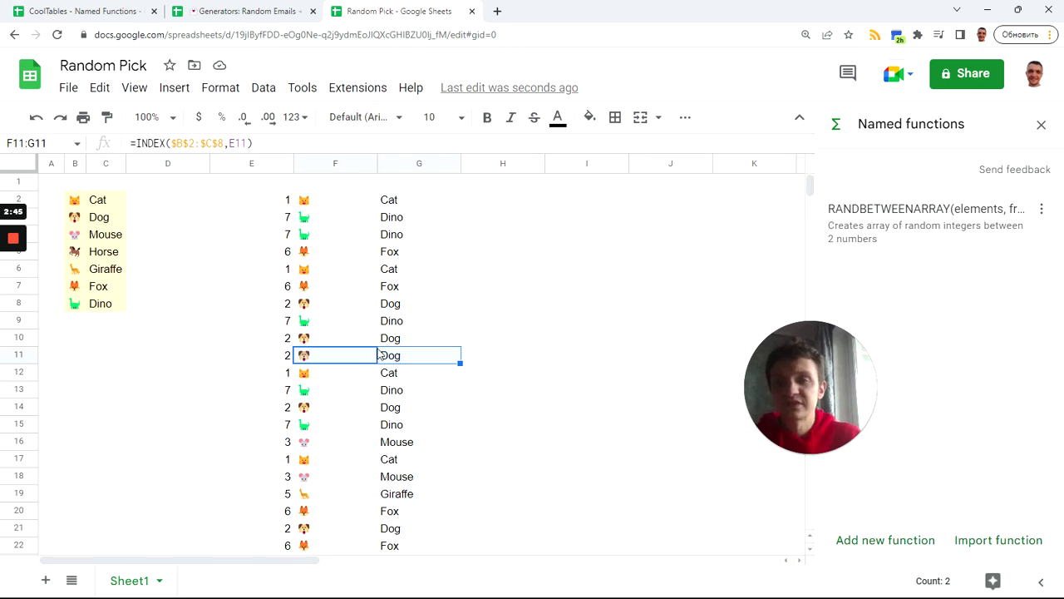
Change F2's row argument from E2 to the range E2:E26
{"action": "left_click", "coordinate": [326, 207]}
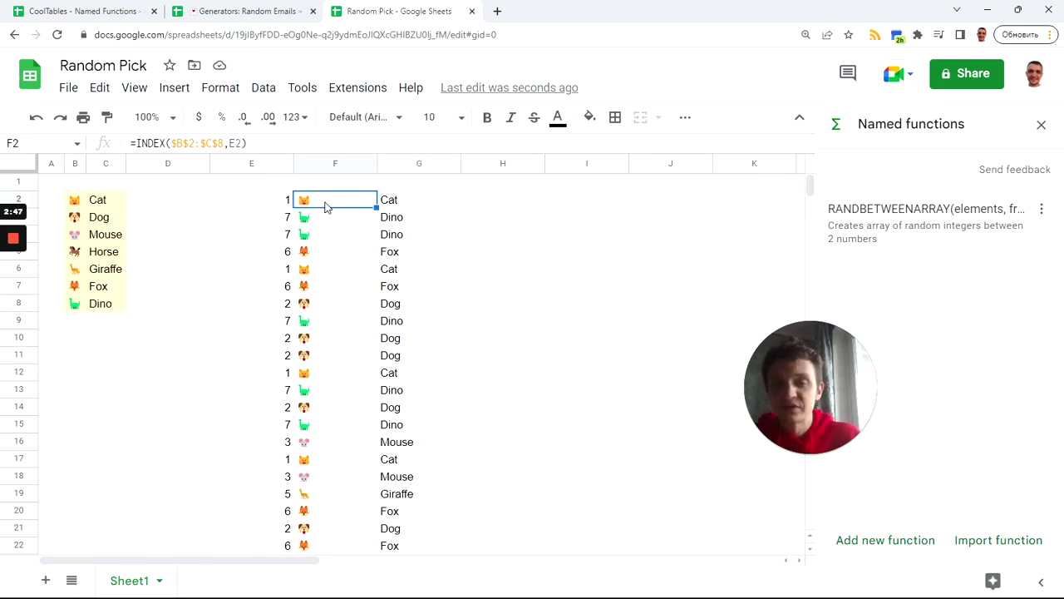
{"action": "left_click", "coordinate": [252, 143]}
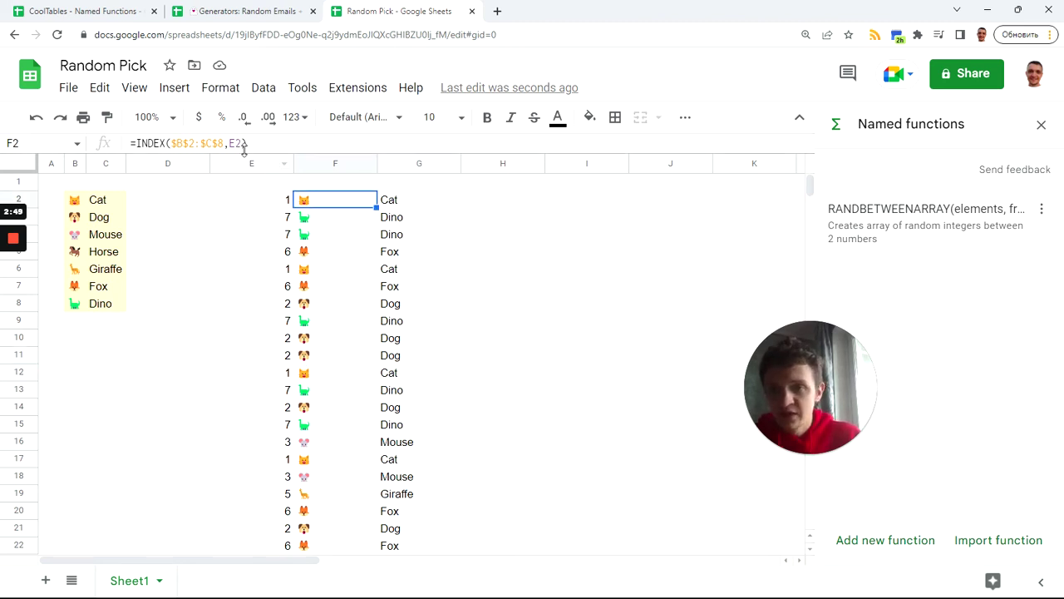
{"action": "key", "text": "Left"}
{"action": "key", "text": "shift+Left"}
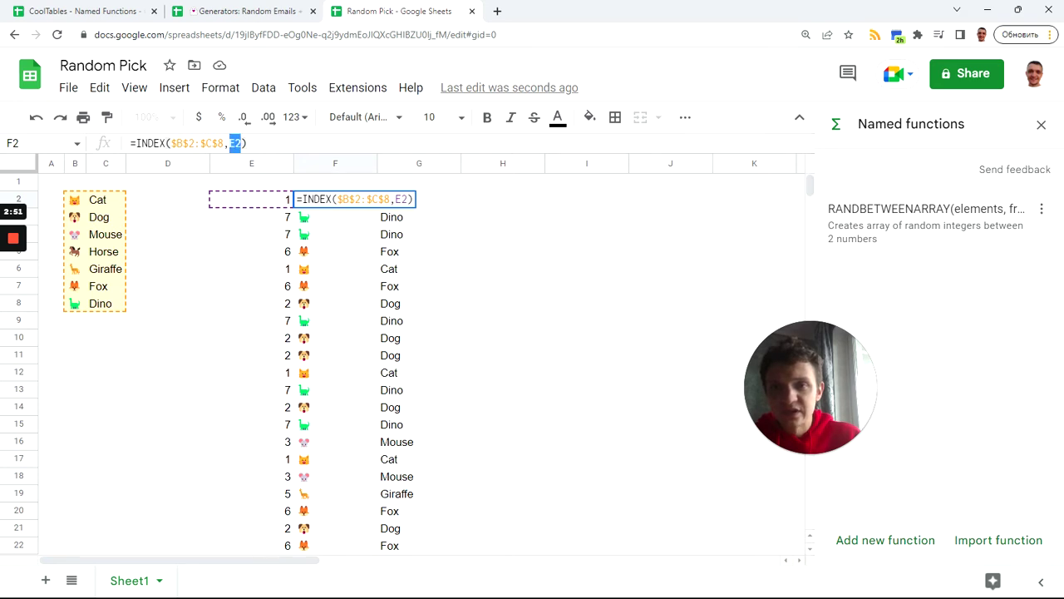
{"action": "left_click", "coordinate": [273, 208]}
{"action": "scroll", "coordinate": [274, 366], "scroll_direction": "down", "scroll_amount": 4}
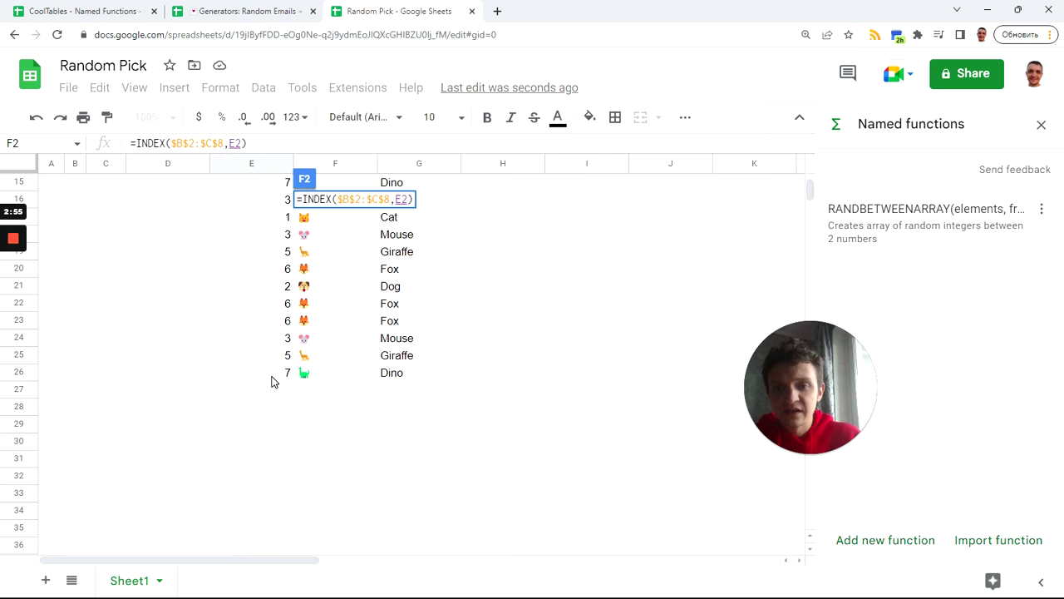
{"action": "left_click", "coordinate": [273, 380], "text": "shift"}
{"action": "key", "text": "Tab"}
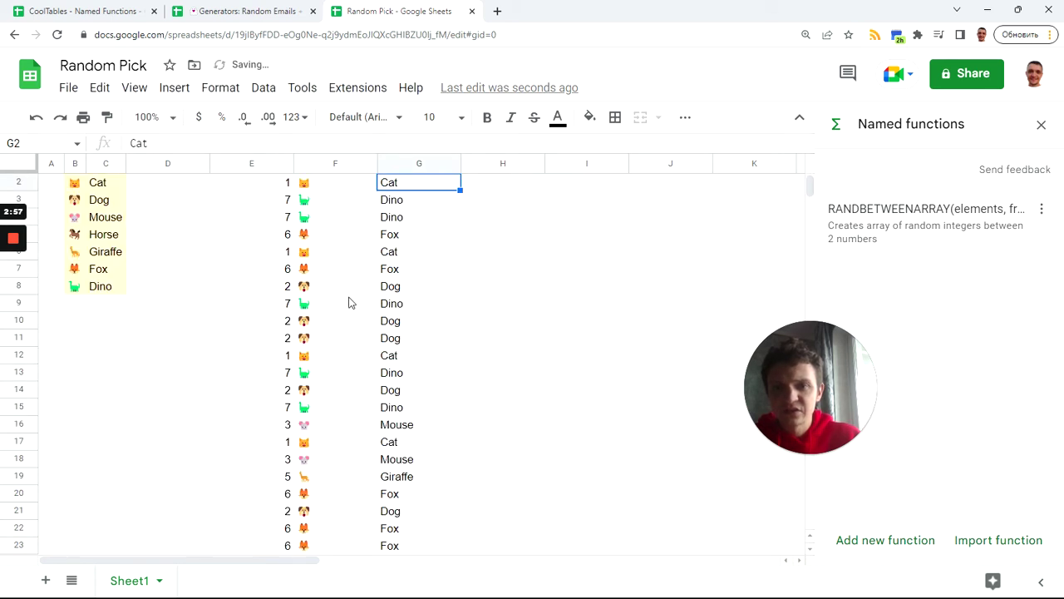
Delete the lookup results in F3:G26, then the F2 formula
{"action": "scroll", "coordinate": [342, 291], "scroll_direction": "up", "scroll_amount": 1}
{"action": "left_click_drag", "start_coordinate": [324, 226], "coordinate": [399, 241]}
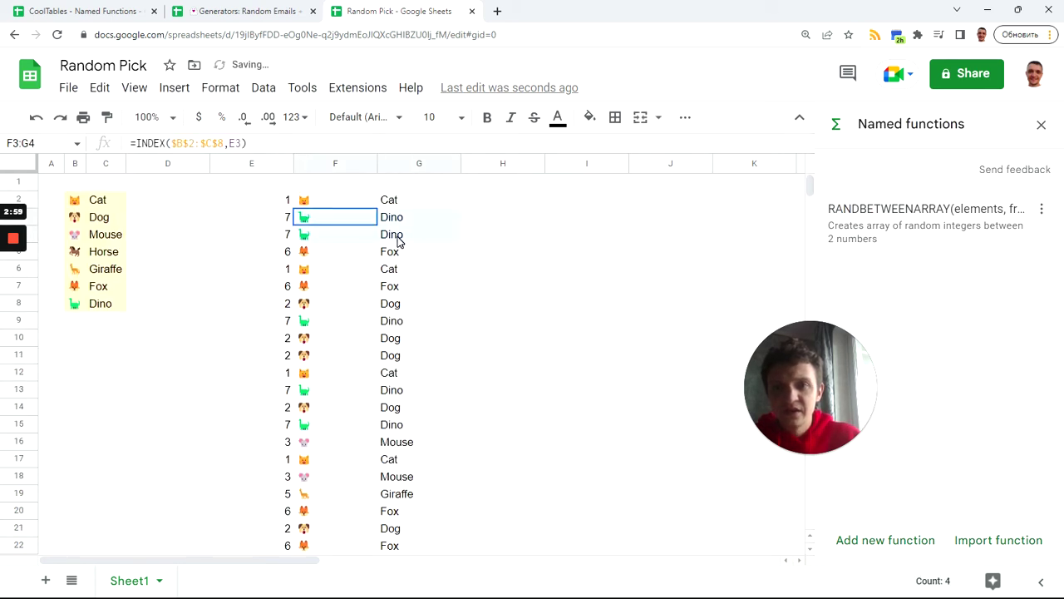
{"action": "key", "text": "ctrl+shift+Down"}
{"action": "key", "text": "Delete"}
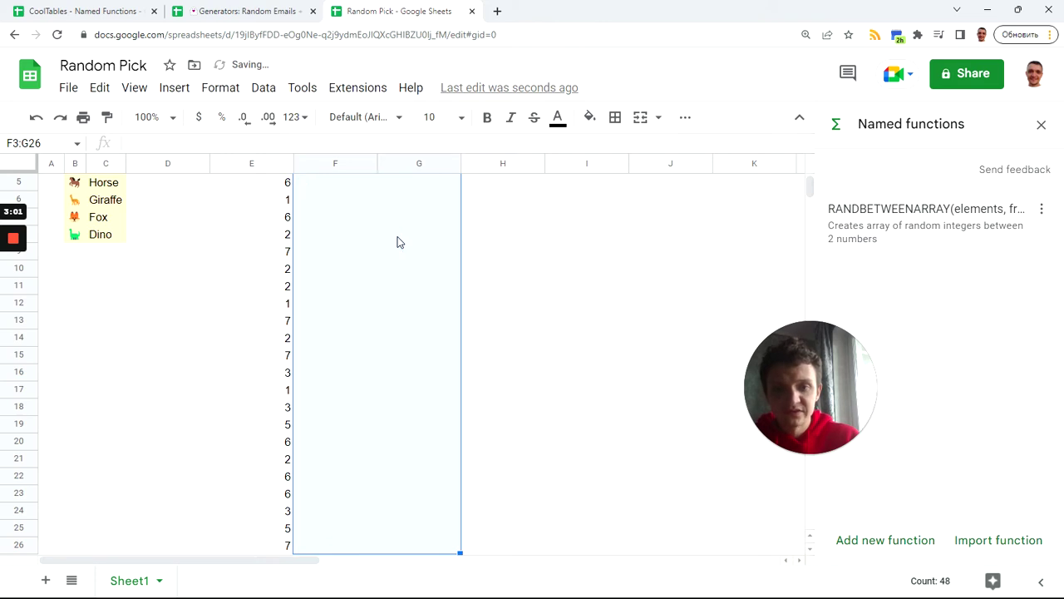
{"action": "key", "text": "Up"}
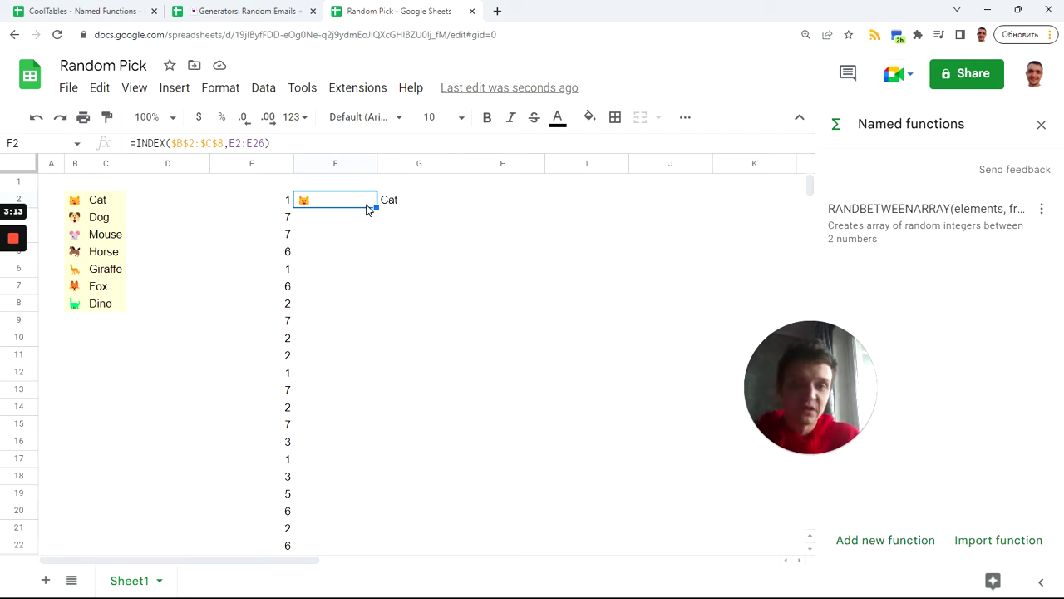
{"action": "key", "text": "Delete"}
Start G2 with =MAKEARRAY(25,COLUMNS(B2:C8), sizing the array from the animal list
{"action": "left_click", "coordinate": [404, 206]}
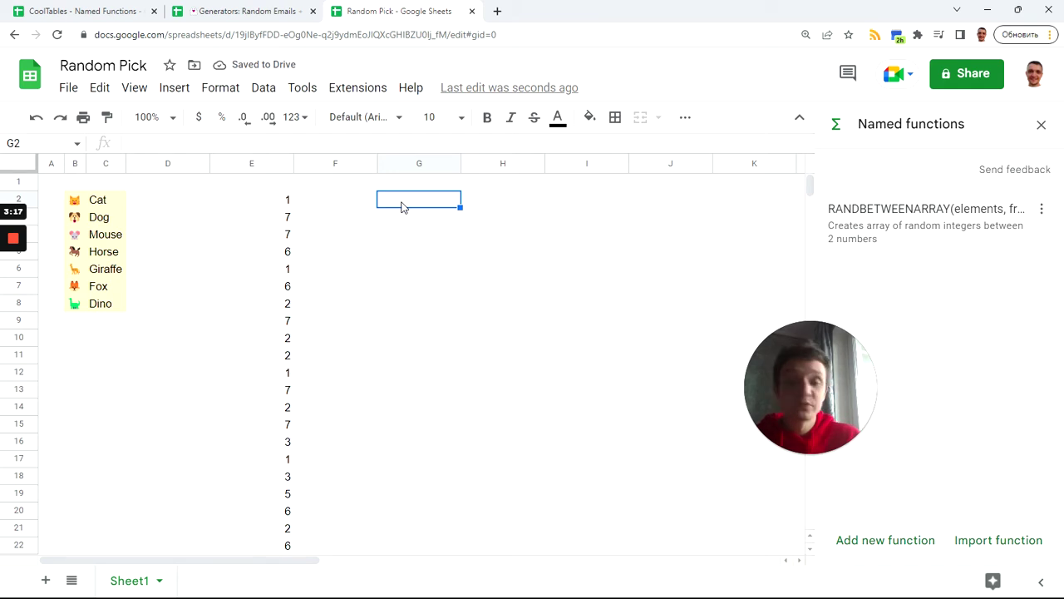
{"action": "type", "text": "="}
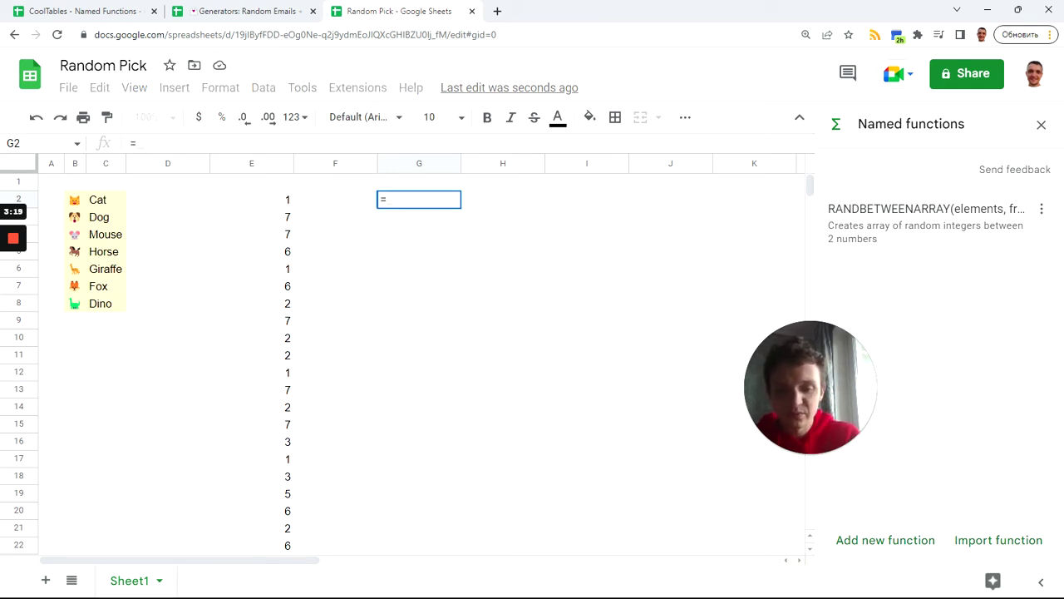
{"action": "type", "text": "ma"}
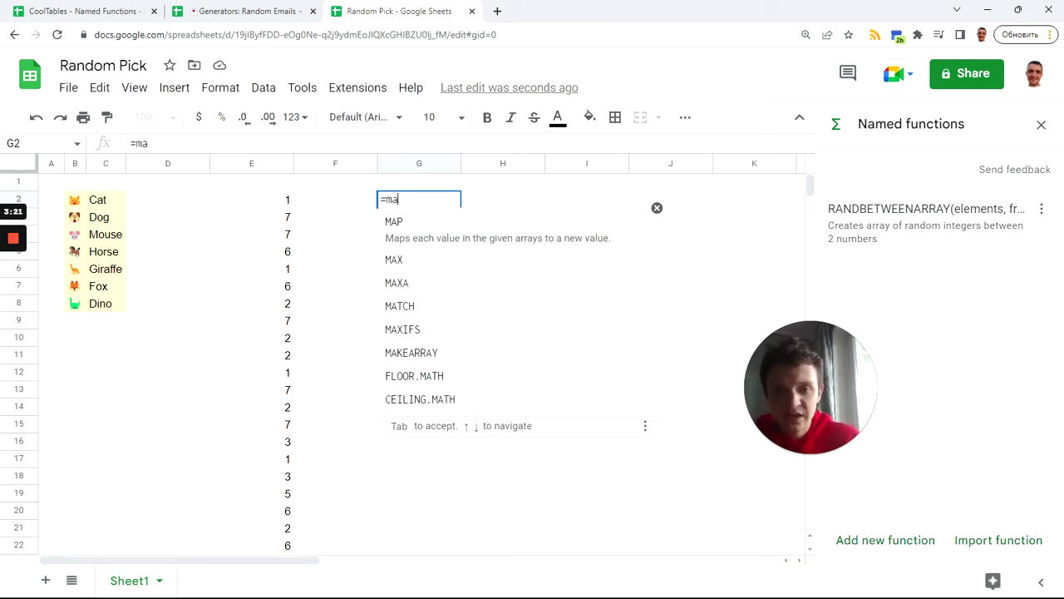
{"action": "left_click", "coordinate": [432, 348]}
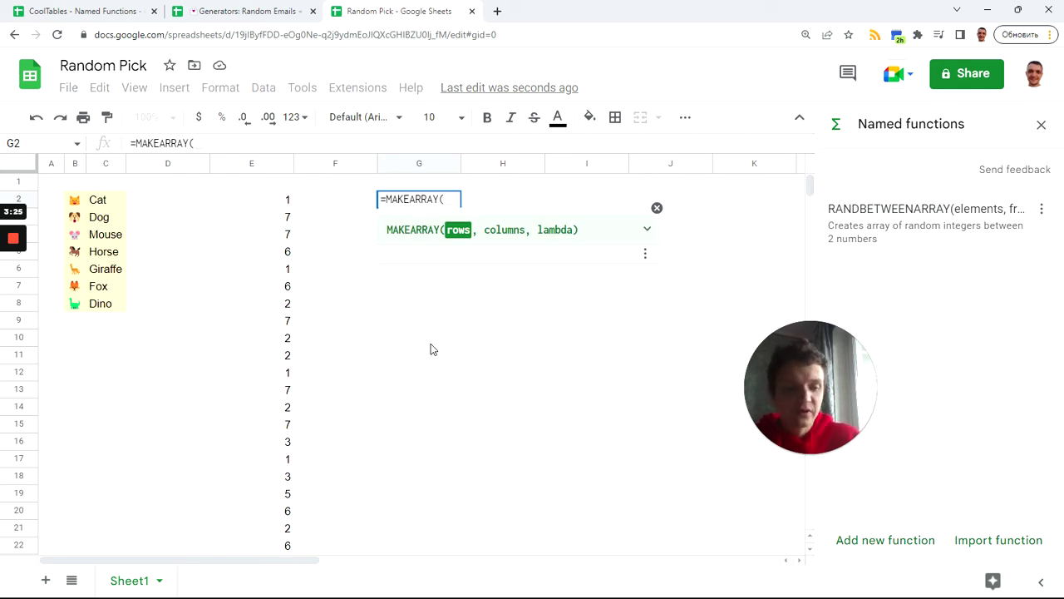
{"action": "type", "text": "25"}
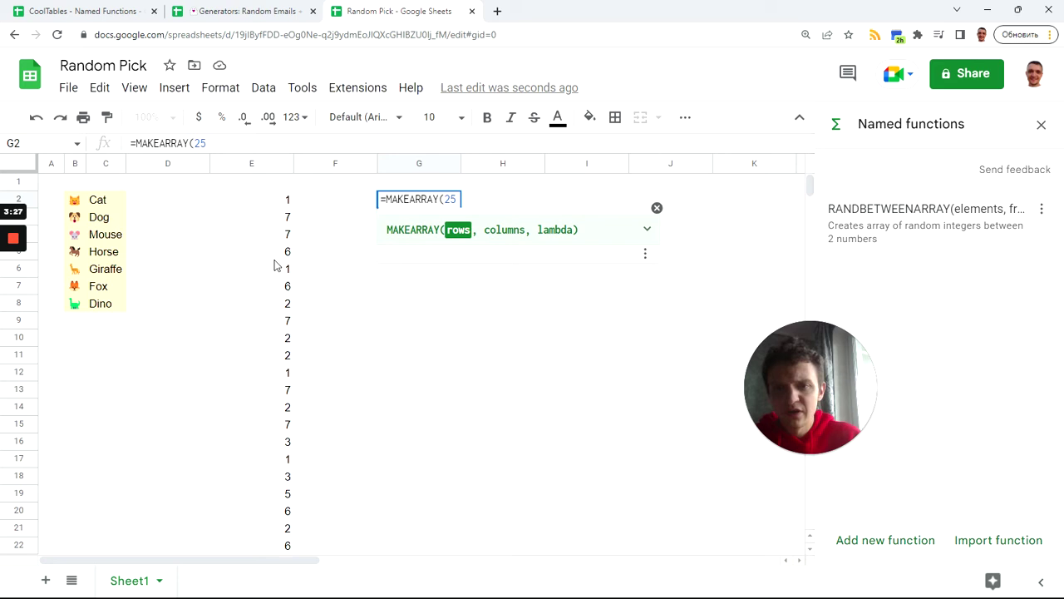
{"action": "scroll", "coordinate": [257, 349], "scroll_direction": "down", "scroll_amount": 5}
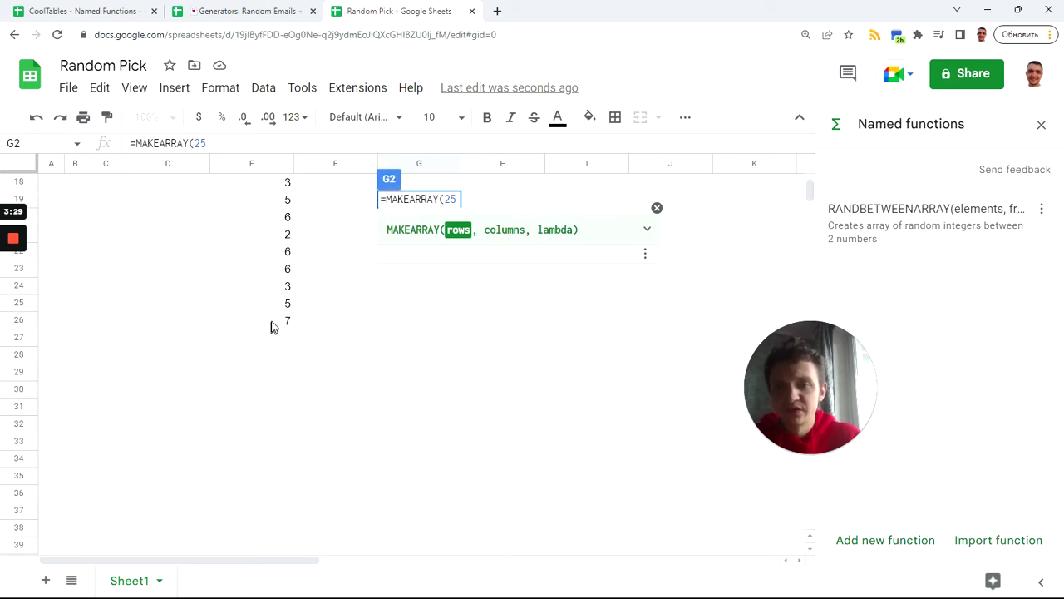
{"action": "scroll", "coordinate": [278, 320], "scroll_direction": "up", "scroll_amount": 3}
{"action": "scroll", "coordinate": [305, 276], "scroll_direction": "up", "scroll_amount": 3}
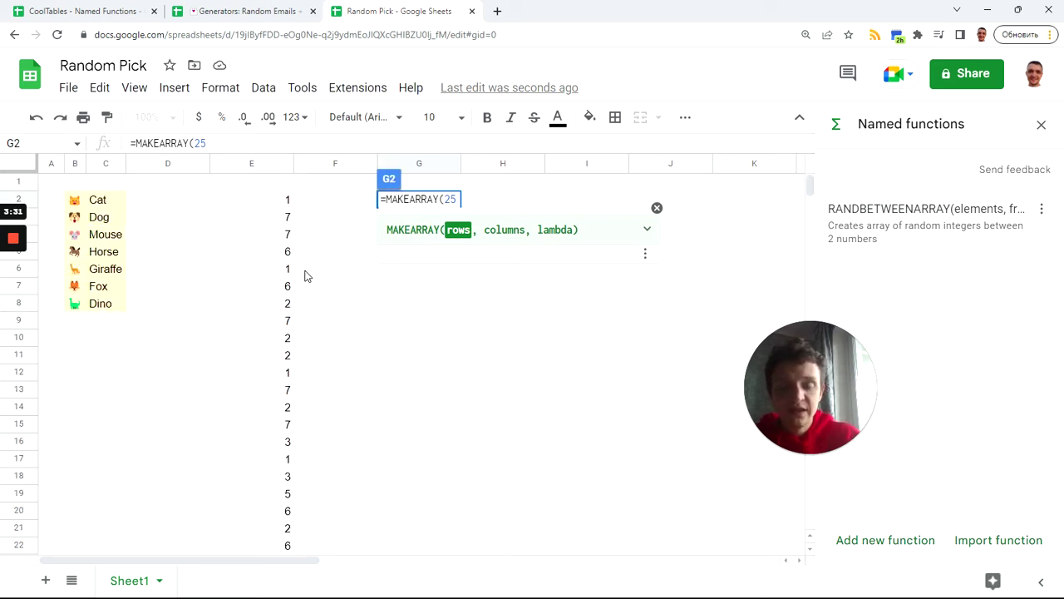
{"action": "type", "text": ", "}
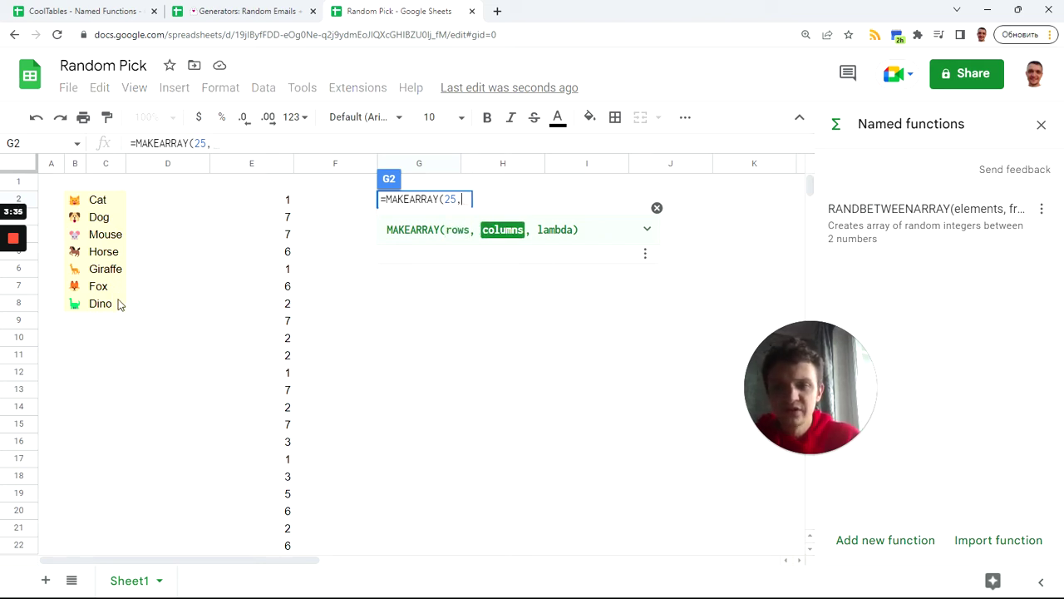
{"action": "type", "text": "colu"}
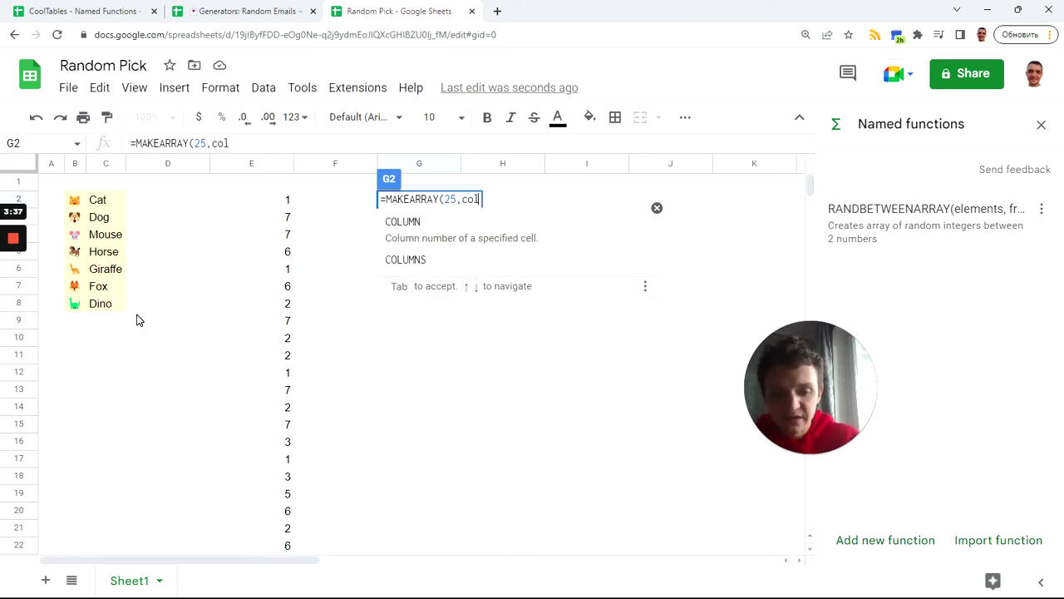
{"action": "left_click", "coordinate": [428, 248]}
{"action": "left_click_drag", "start_coordinate": [75, 199], "coordinate": [120, 311]}
{"action": "type", "text": ")"}
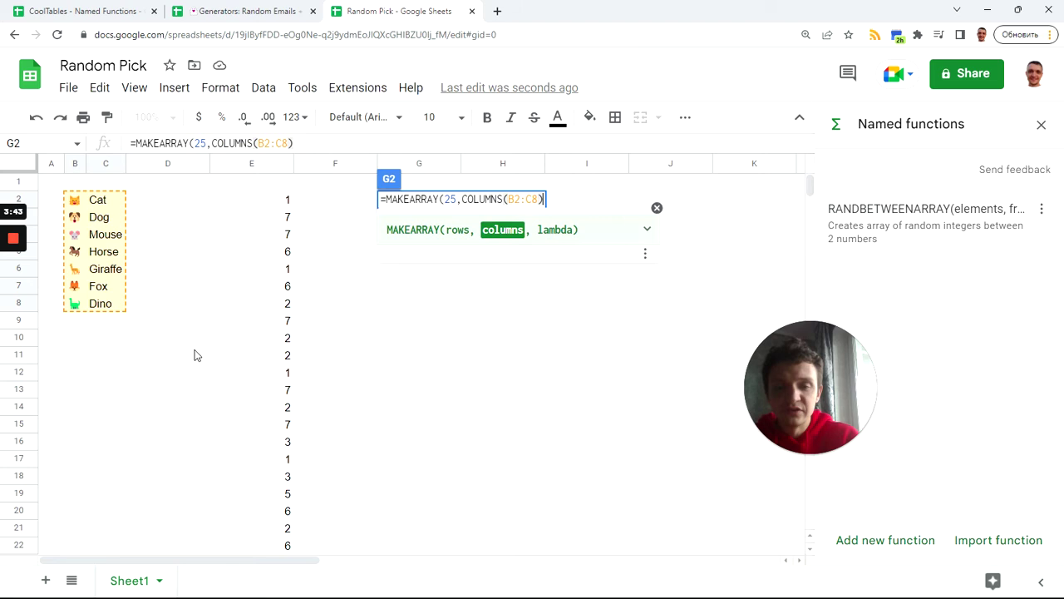
{"action": "type", "text": ",LARGE("}
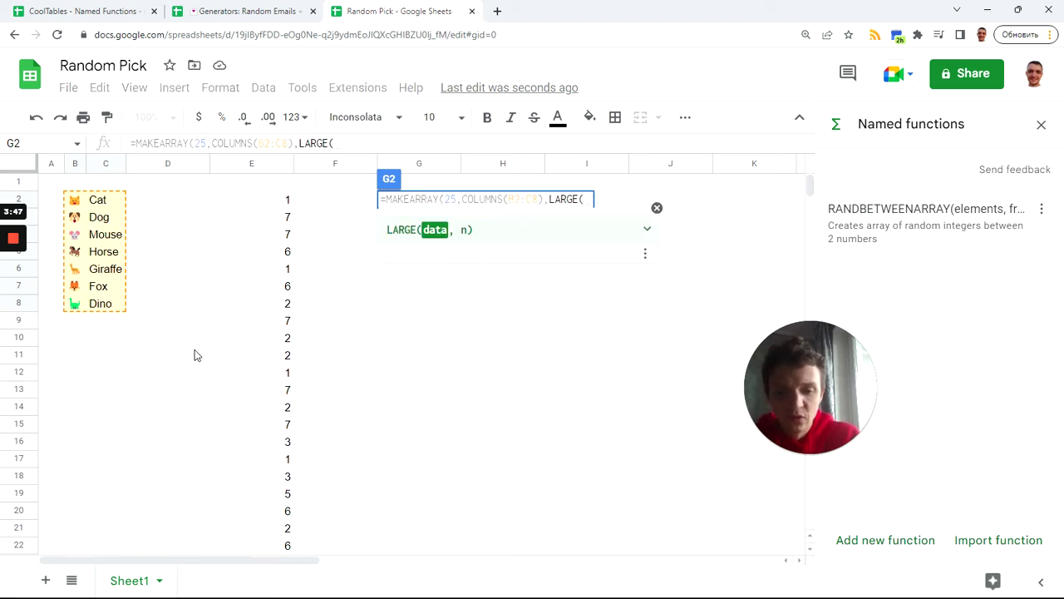
{"action": "type", "text": "r,c,"}
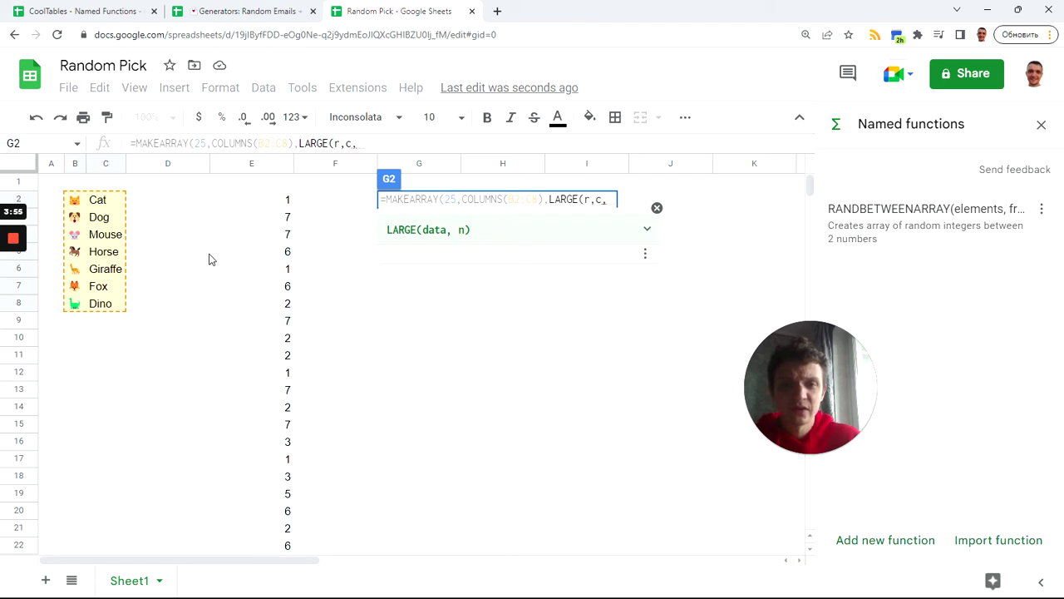
Turn LARGE into LAMBDA(r,c,INDEX(B2:C8, as the array's cell builder
{"action": "left_click_drag", "start_coordinate": [560, 200], "coordinate": [578, 200]}
{"action": "type", "text": "MBDA"}
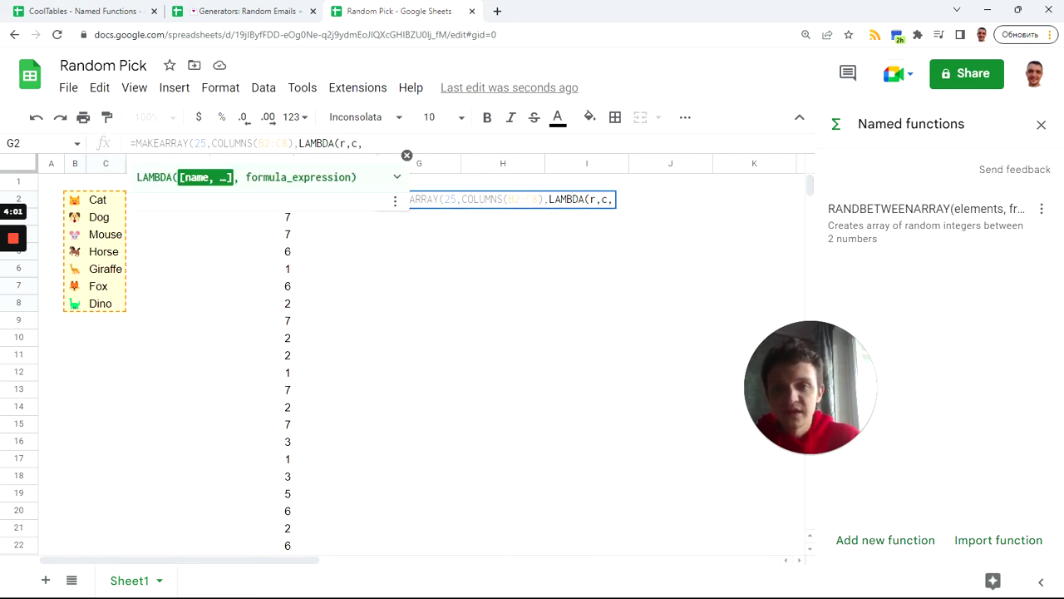
{"action": "type", "text": "(r,c,"}
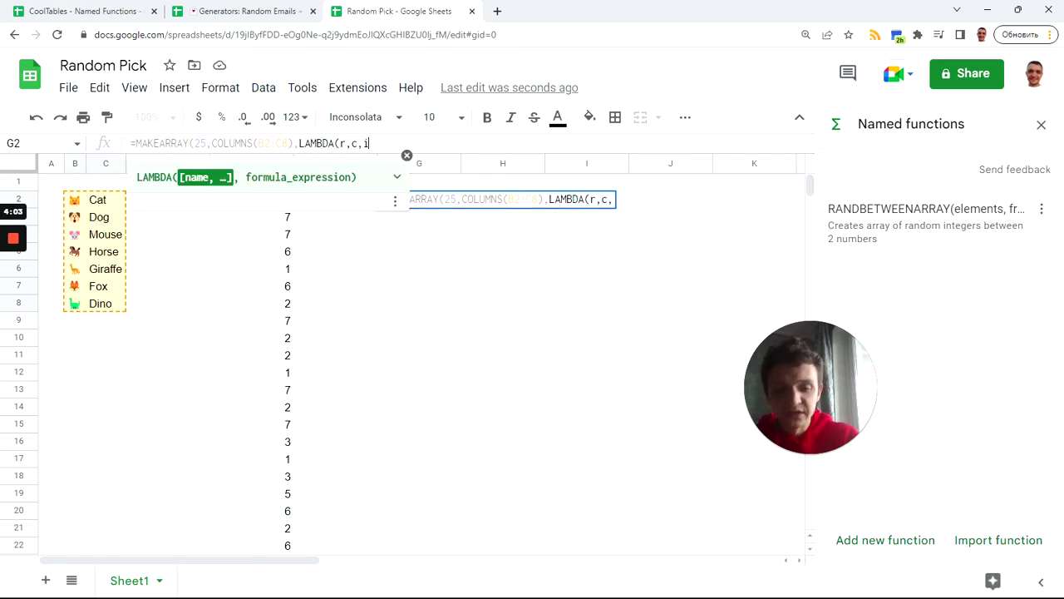
{"action": "type", "text": "index("}
{"action": "left_click_drag", "start_coordinate": [83, 204], "coordinate": [118, 305]}
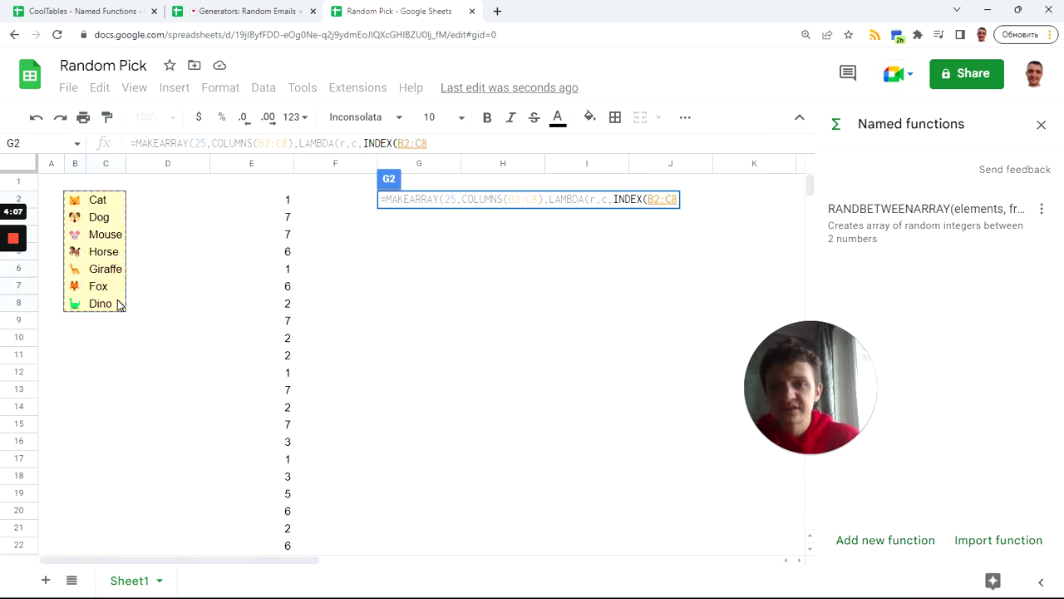
{"action": "type", "text": ","}
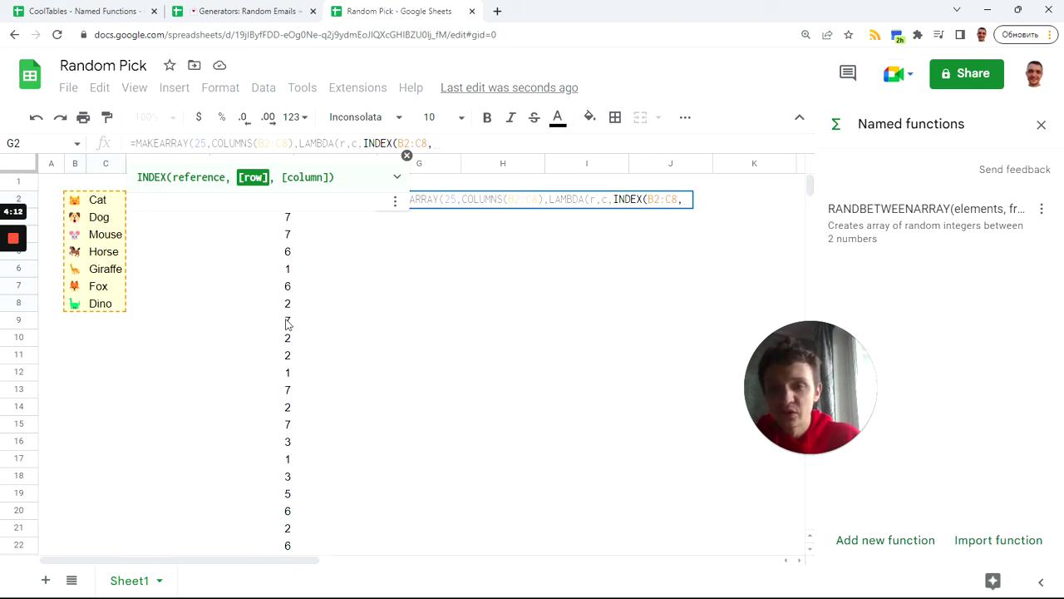
Add INDEX(E2:E26,r) as the row and close the formula with ,c))
{"action": "scroll", "coordinate": [245, 428], "scroll_direction": "down", "scroll_amount": 1}
{"action": "scroll", "coordinate": [247, 426], "scroll_direction": "up", "scroll_amount": 1}
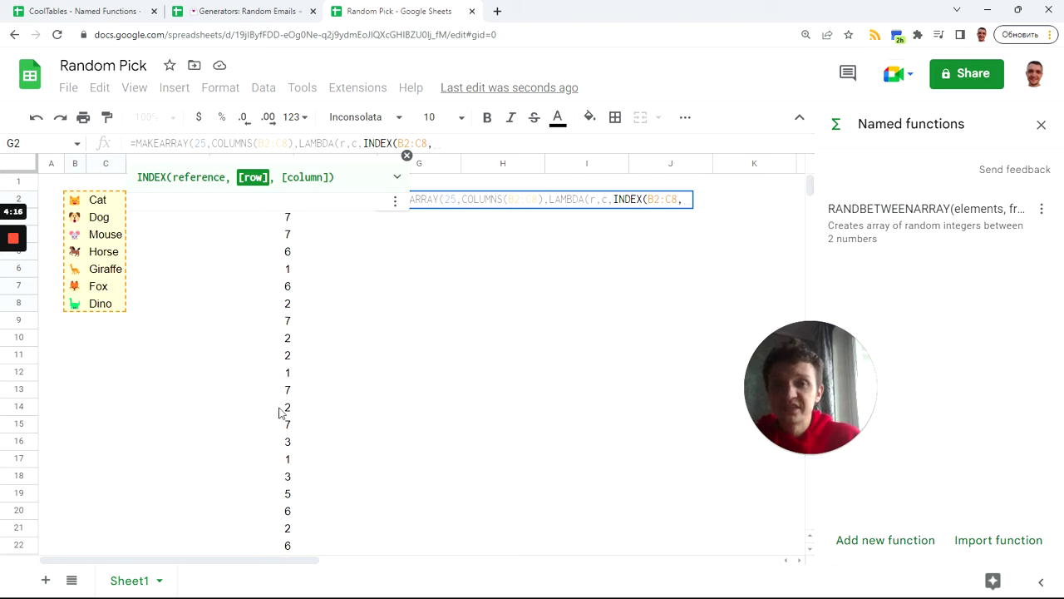
{"action": "type", "text": "in"}
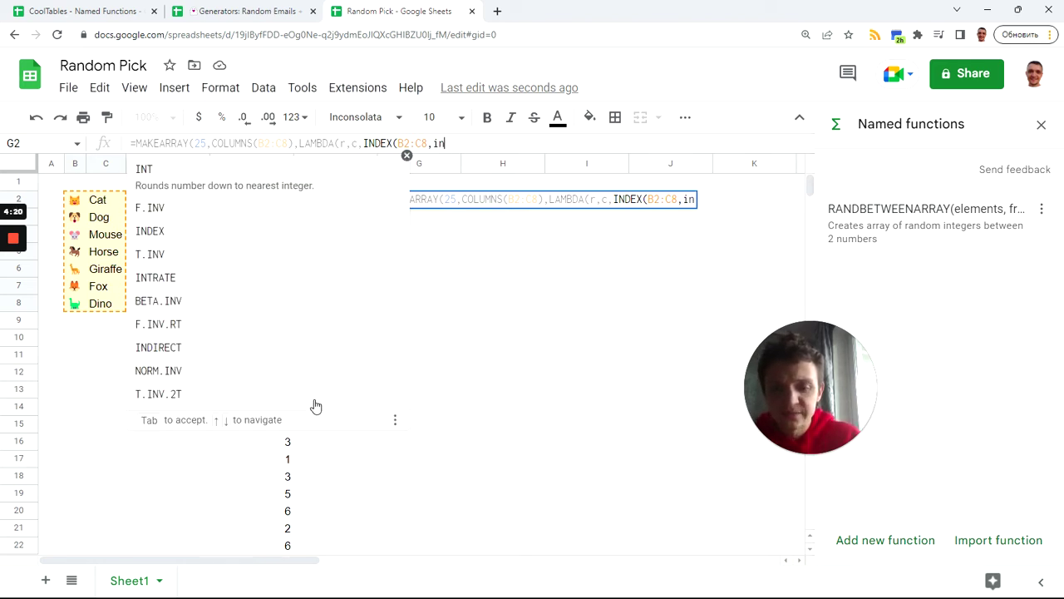
{"action": "type", "text": "d"}
{"action": "key", "text": "Tab"}
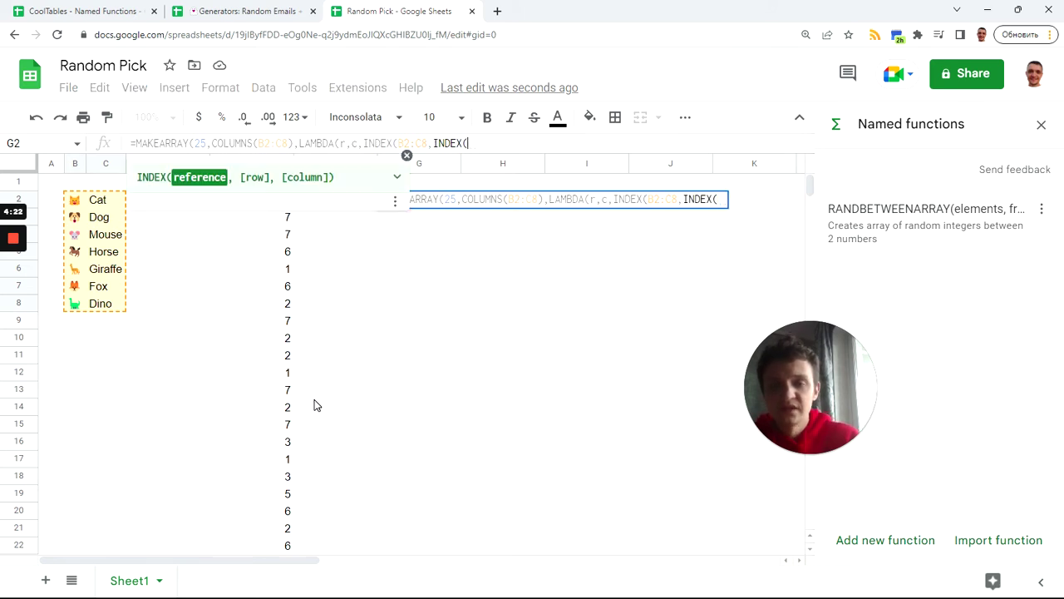
{"action": "left_click", "coordinate": [286, 270]}
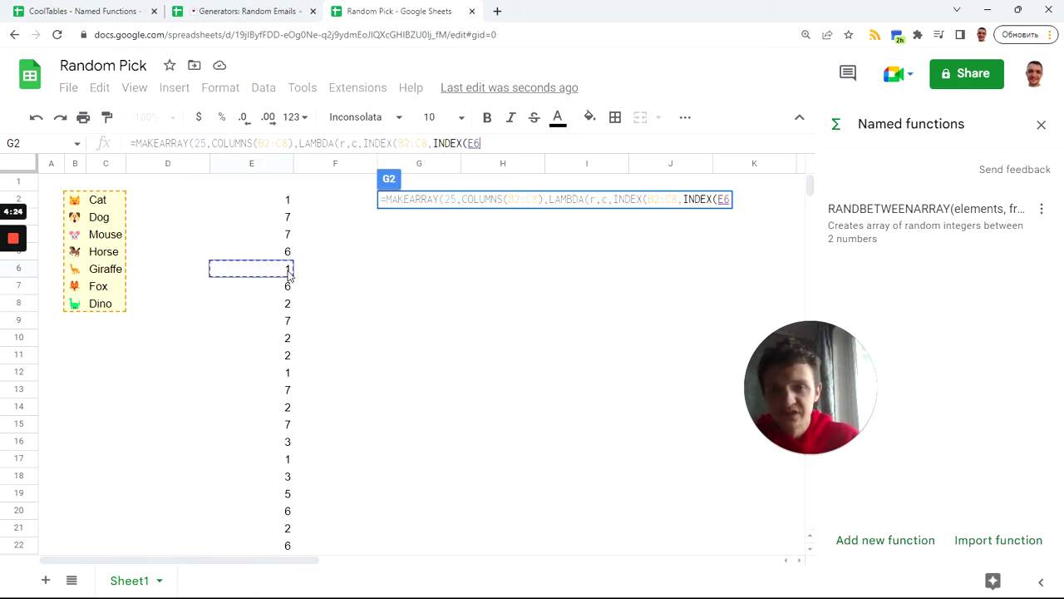
{"action": "left_click", "coordinate": [282, 204]}
{"action": "scroll", "coordinate": [274, 373], "scroll_direction": "down", "scroll_amount": 3}
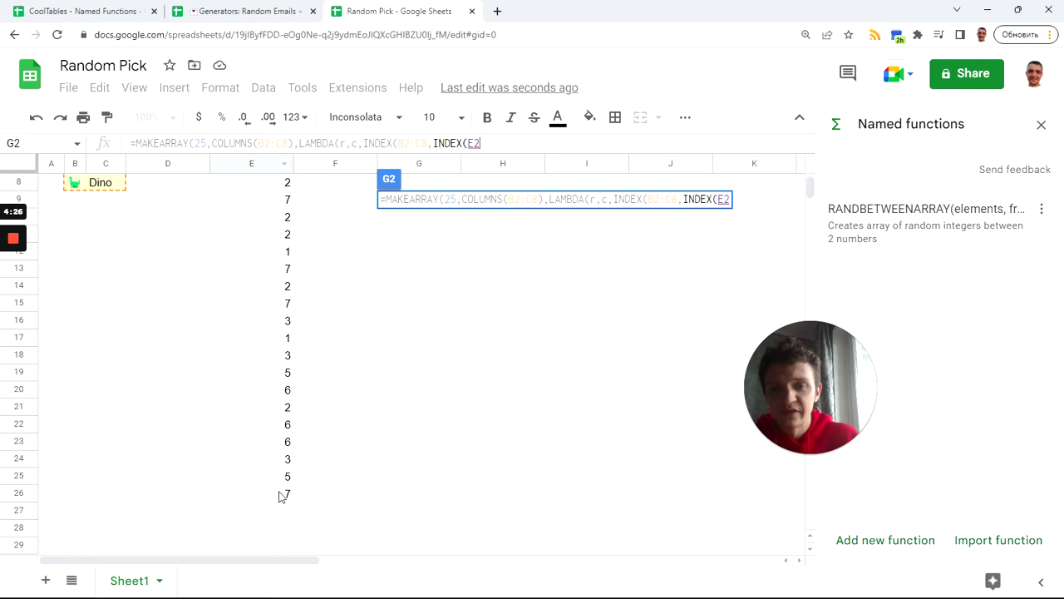
{"action": "left_click", "coordinate": [280, 494], "text": "shift"}
{"action": "scroll", "coordinate": [286, 366], "scroll_direction": "up", "scroll_amount": 3}
{"action": "type", "text": ","}
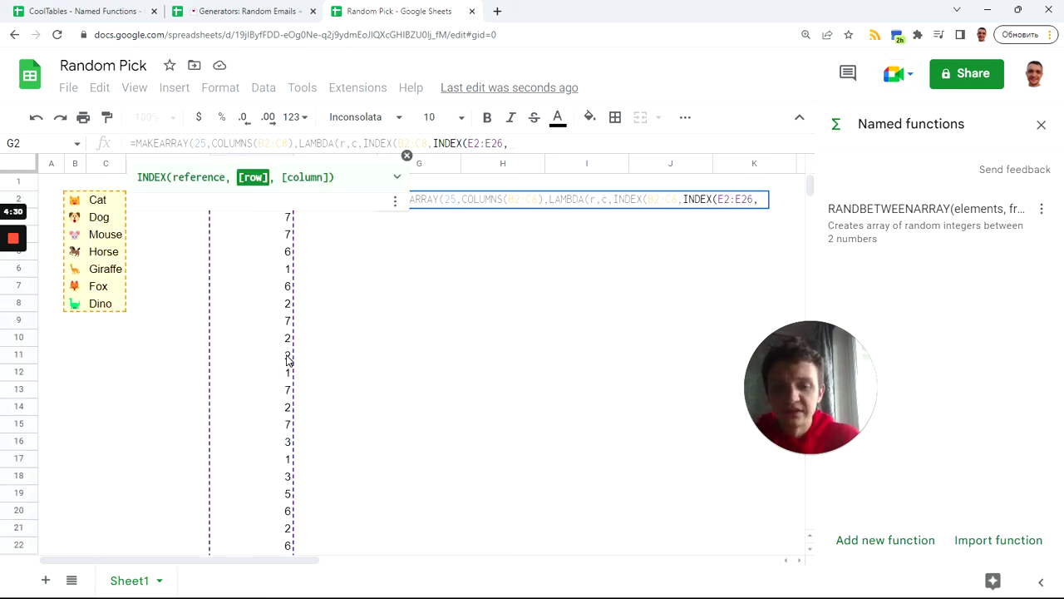
{"action": "type", "text": "r"}
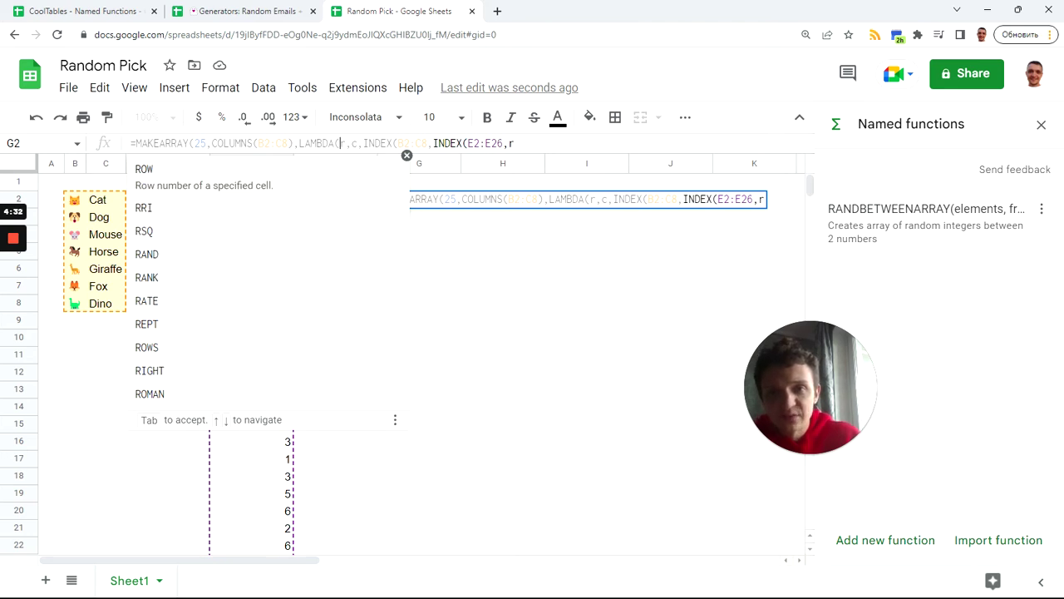
{"action": "left_click", "coordinate": [340, 143]}
{"action": "left_click", "coordinate": [514, 143]}
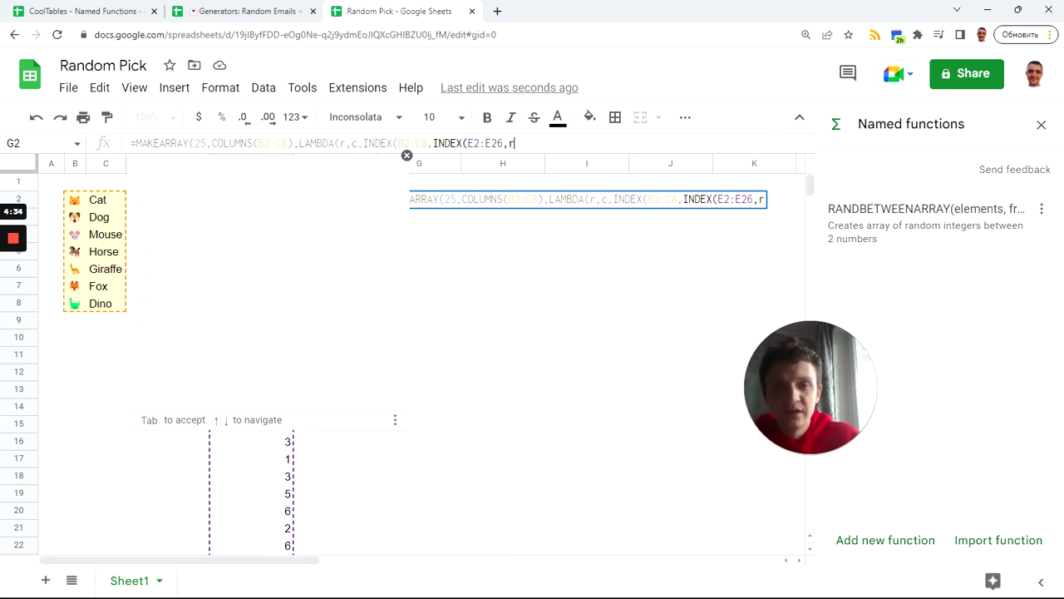
{"action": "type", "text": ")"}
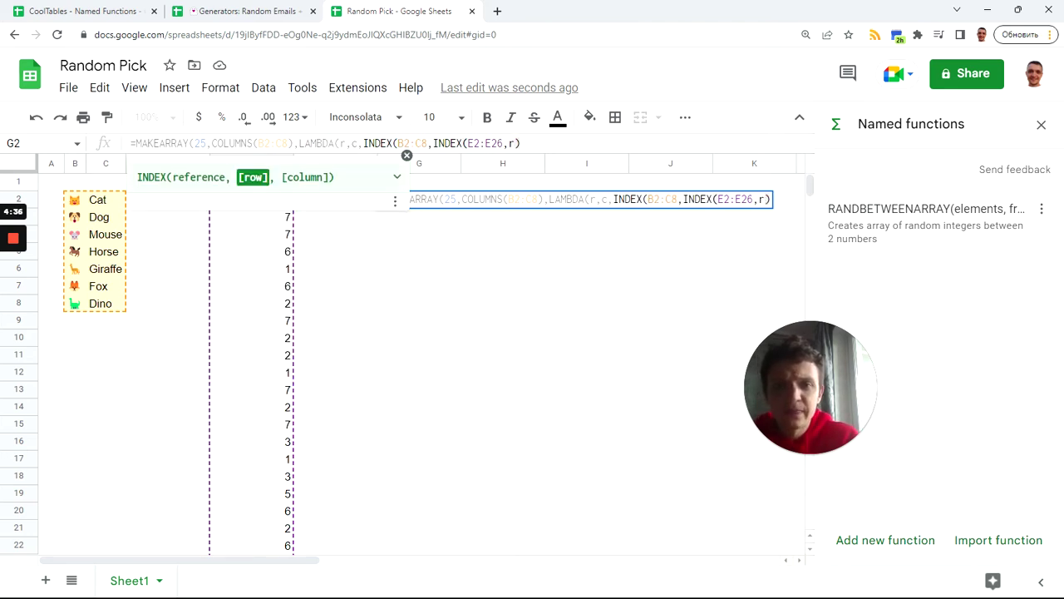
{"action": "type", "text": ",c"}
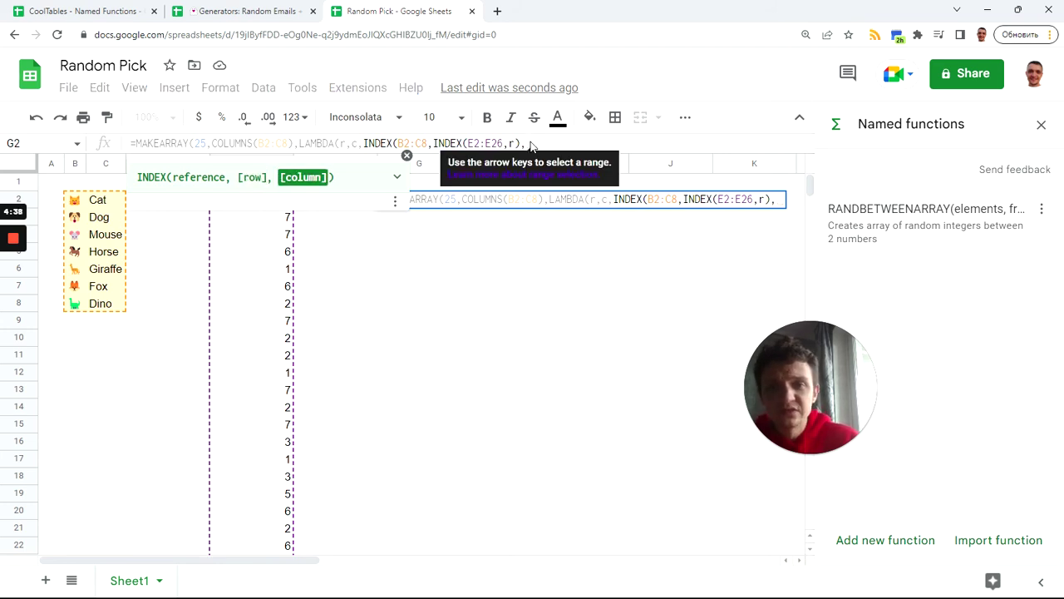
{"action": "type", "text": ")"}
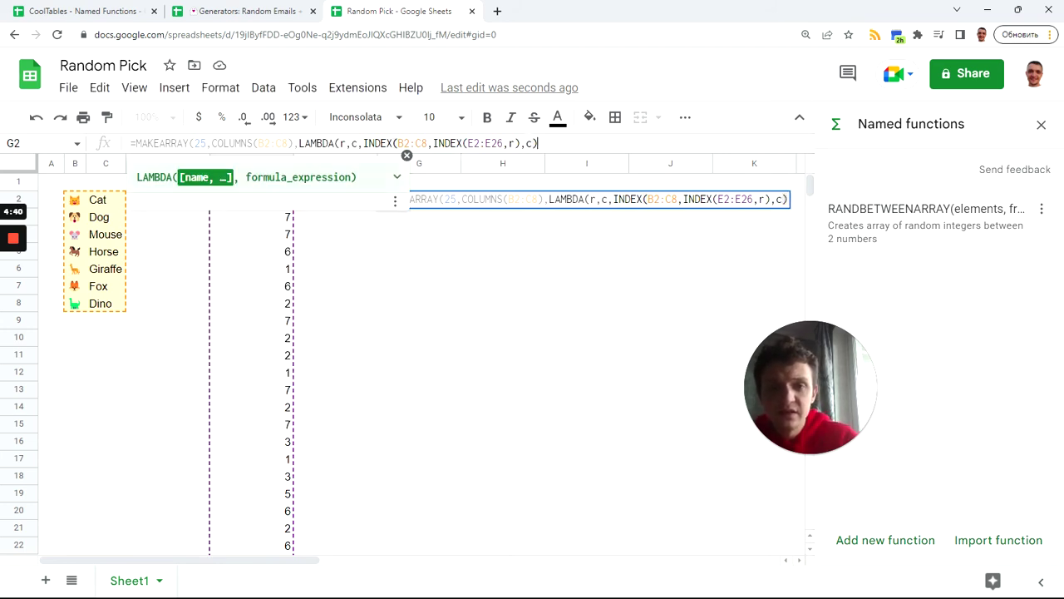
{"action": "key", "text": "Return"}
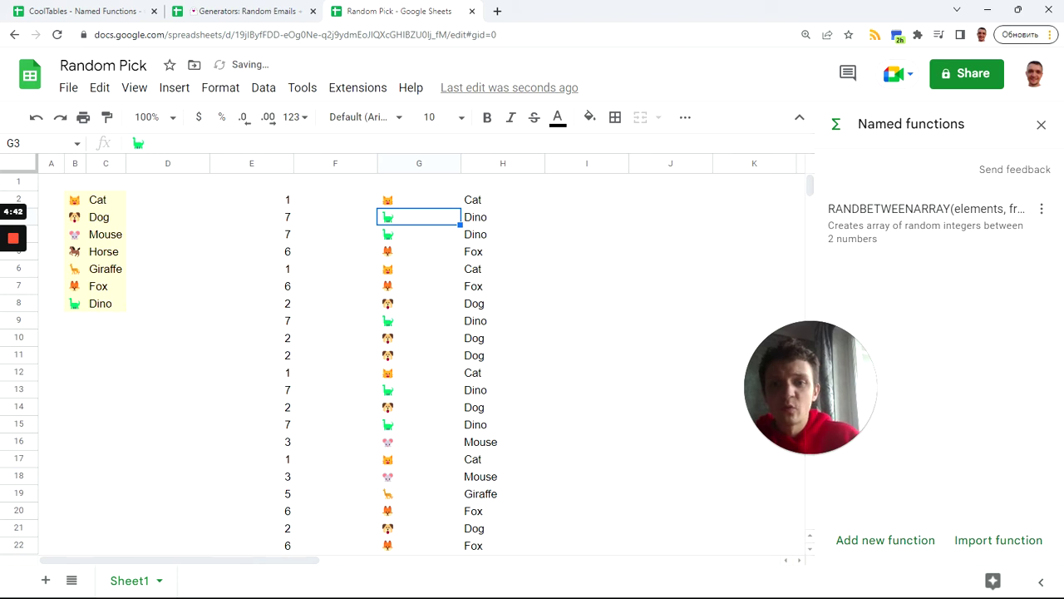
{"action": "left_click", "coordinate": [414, 203]}
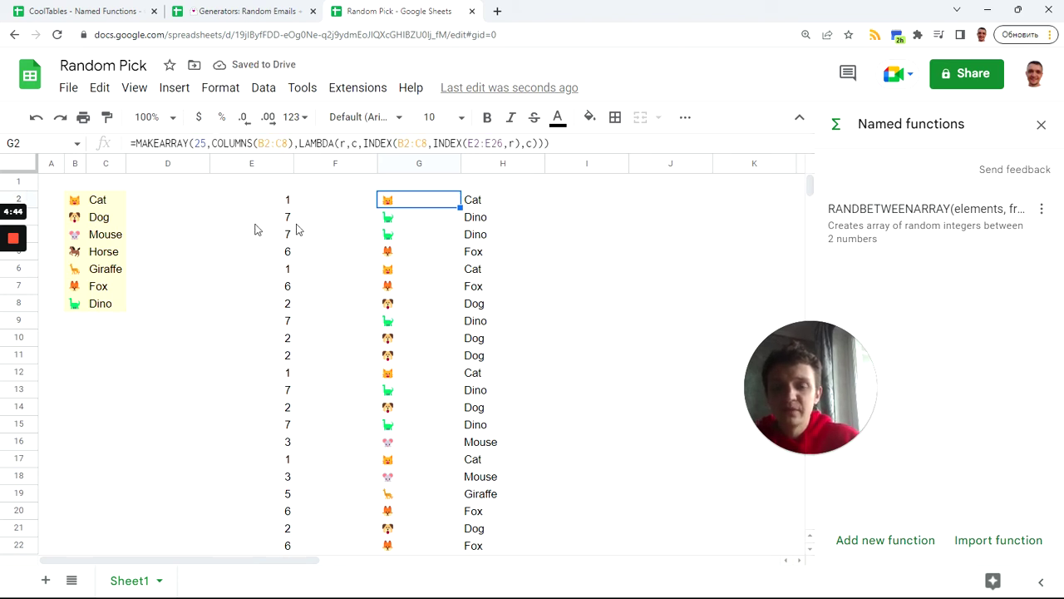
{"action": "left_click", "coordinate": [75, 203]}
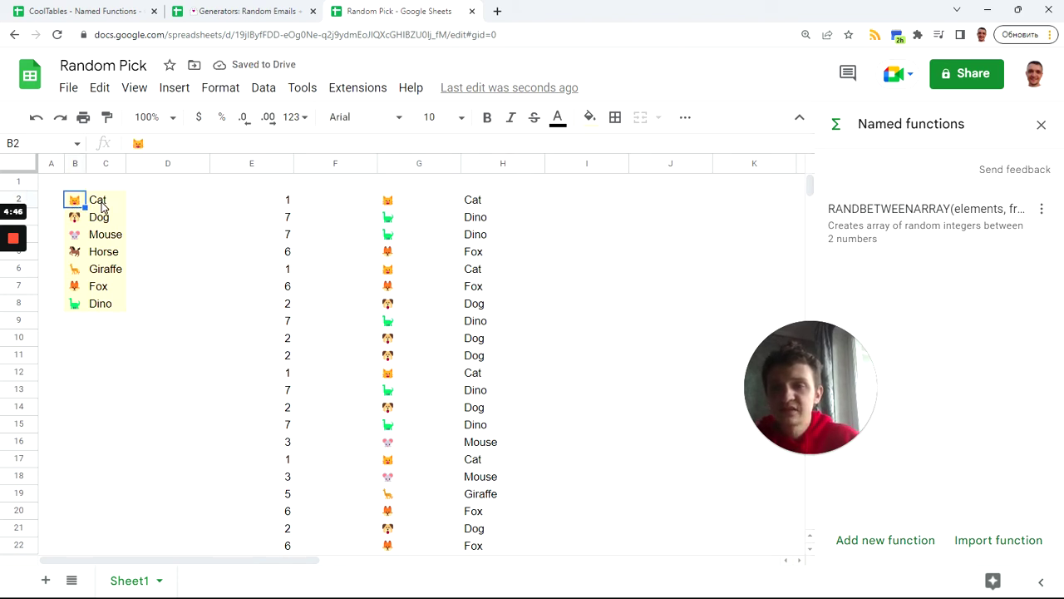
{"action": "left_click", "coordinate": [102, 207]}
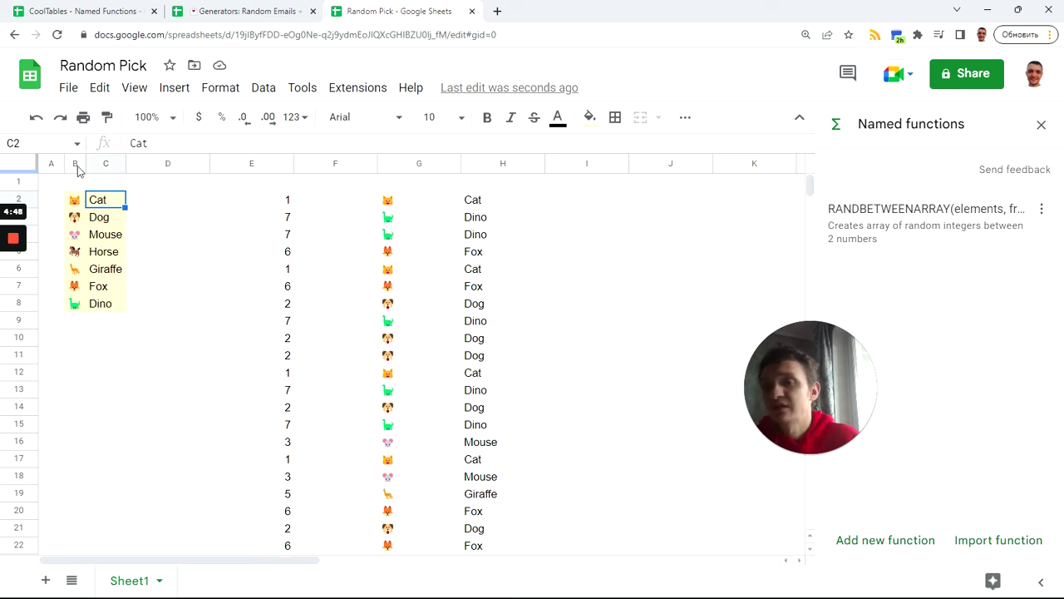
{"action": "left_click_drag", "start_coordinate": [73, 210], "coordinate": [105, 209]}
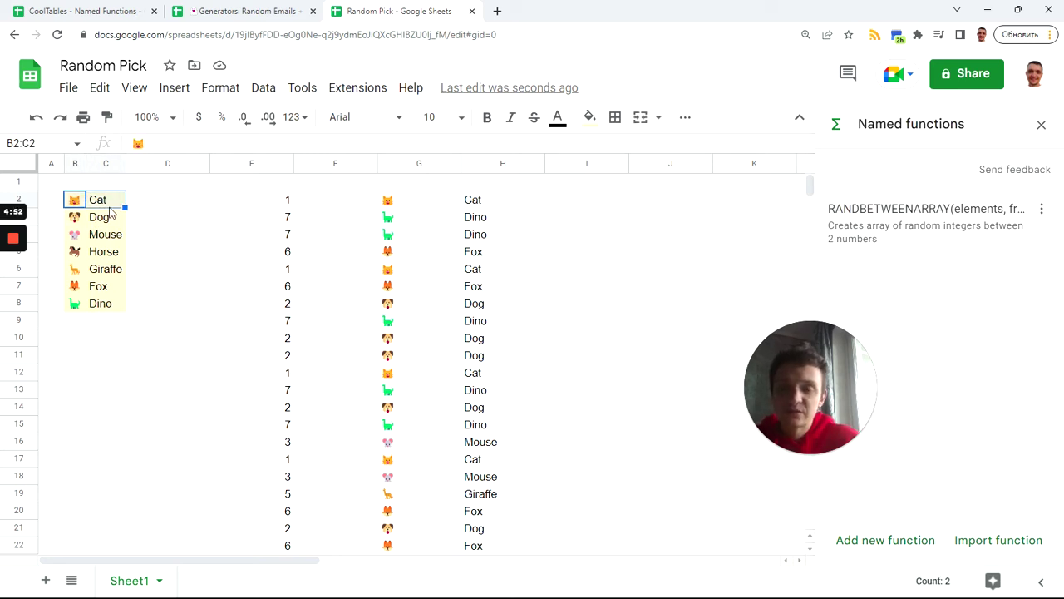
{"action": "left_click", "coordinate": [106, 203]}
{"action": "left_click", "coordinate": [472, 208]}
{"action": "left_click", "coordinate": [370, 204]}
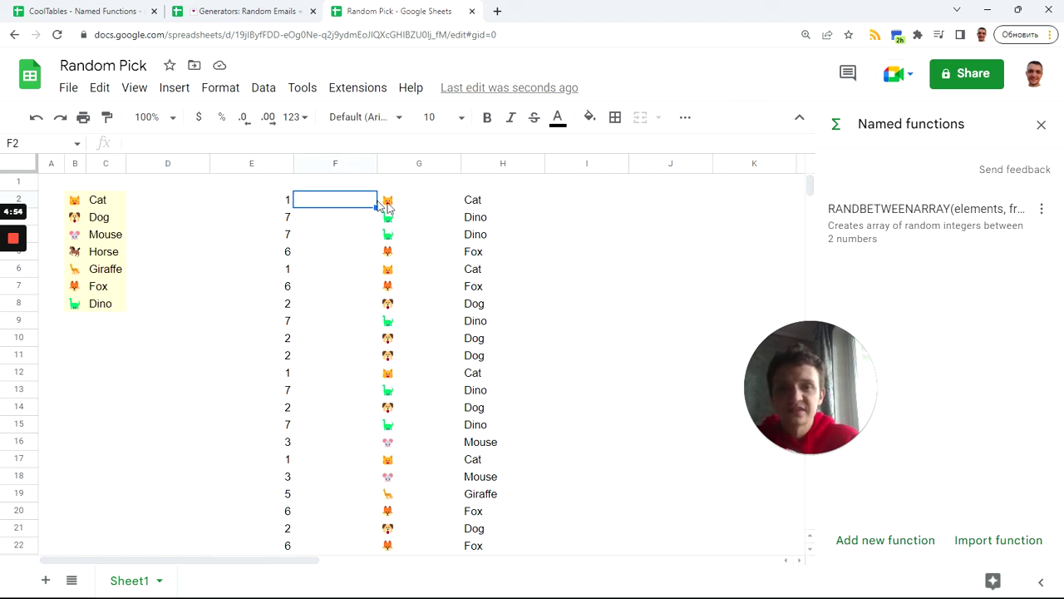
{"action": "left_click", "coordinate": [391, 205]}
{"action": "scroll", "coordinate": [412, 302], "scroll_direction": "down", "scroll_amount": 2}
{"action": "scroll", "coordinate": [412, 303], "scroll_direction": "down", "scroll_amount": 4}
{"action": "scroll", "coordinate": [411, 306], "scroll_direction": "up", "scroll_amount": 6}
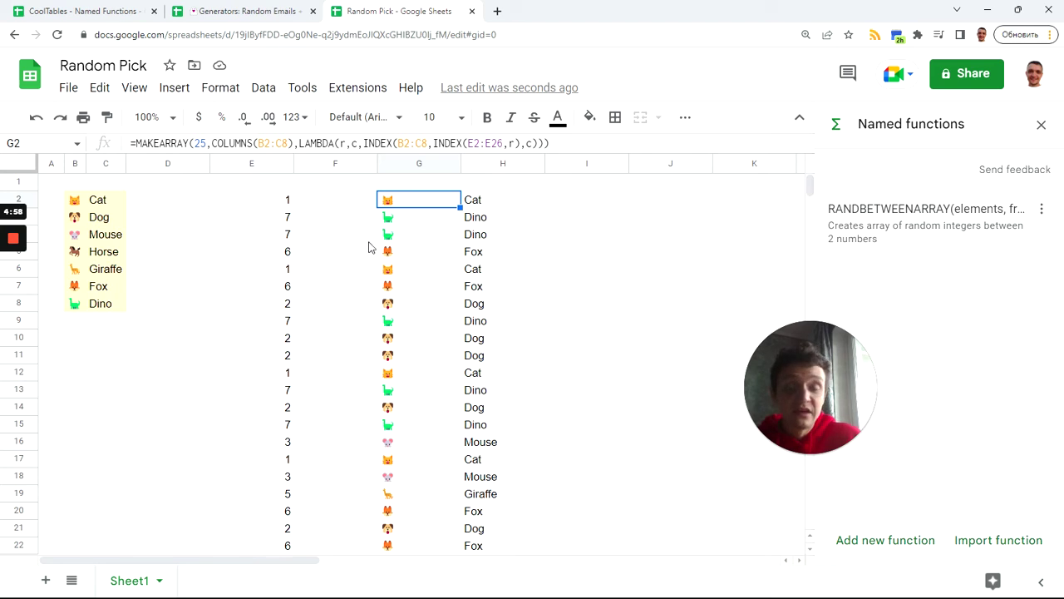
{"action": "left_click", "coordinate": [278, 207]}
{"action": "left_click", "coordinate": [381, 203]}
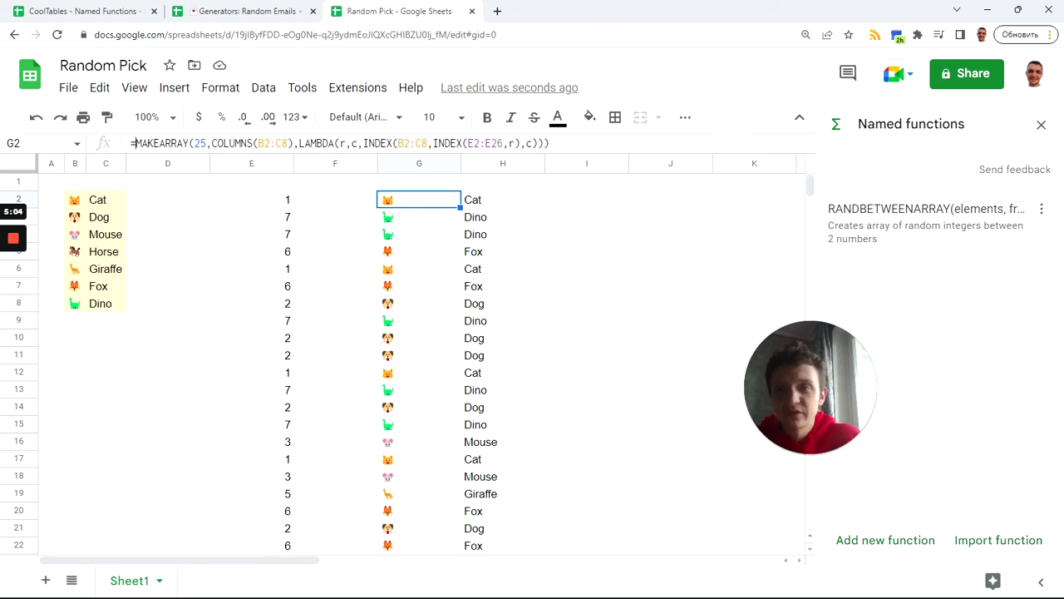
Rewrite G2 as =LAMBDA(ra, wrapping the pasted MAKEARRAY formula with an empty call ()
{"action": "left_click", "coordinate": [134, 143]}
{"action": "key", "text": "ctrl+a"}
{"action": "type", "text": "=LAMBDA("}
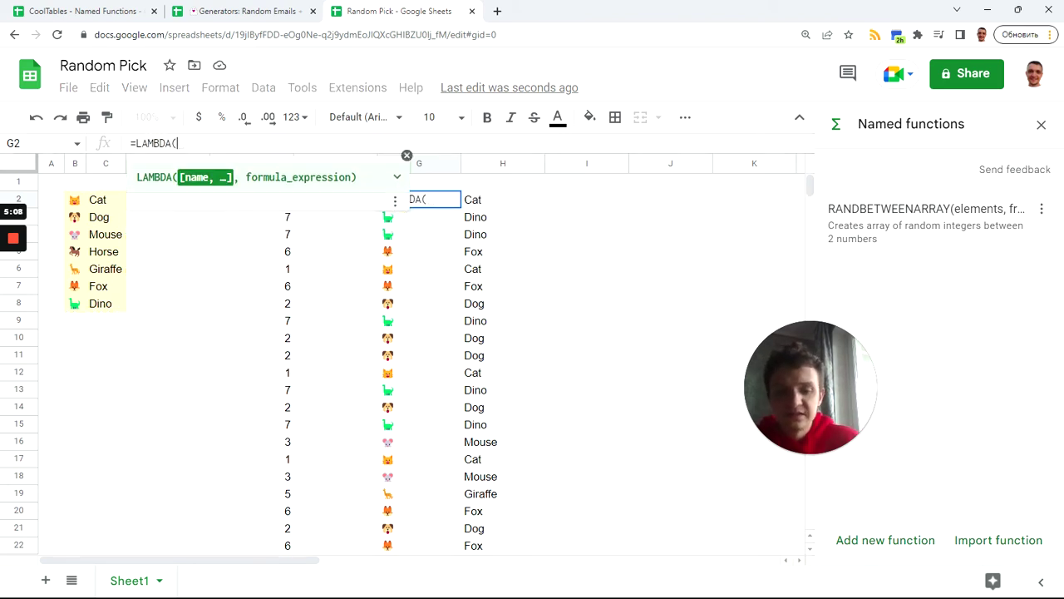
{"action": "type", "text": "r"}
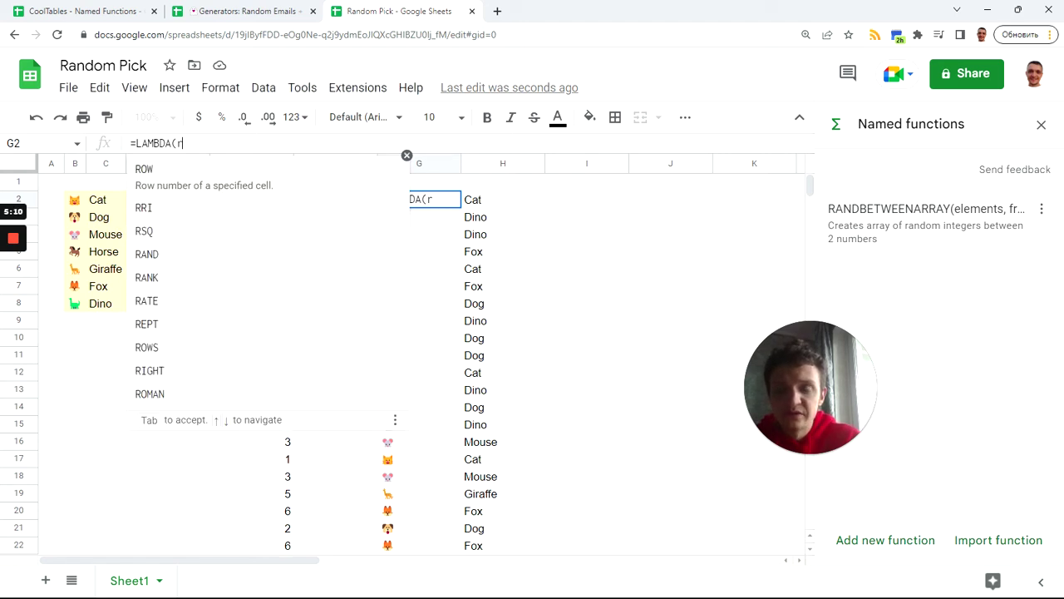
{"action": "type", "text": "a"}
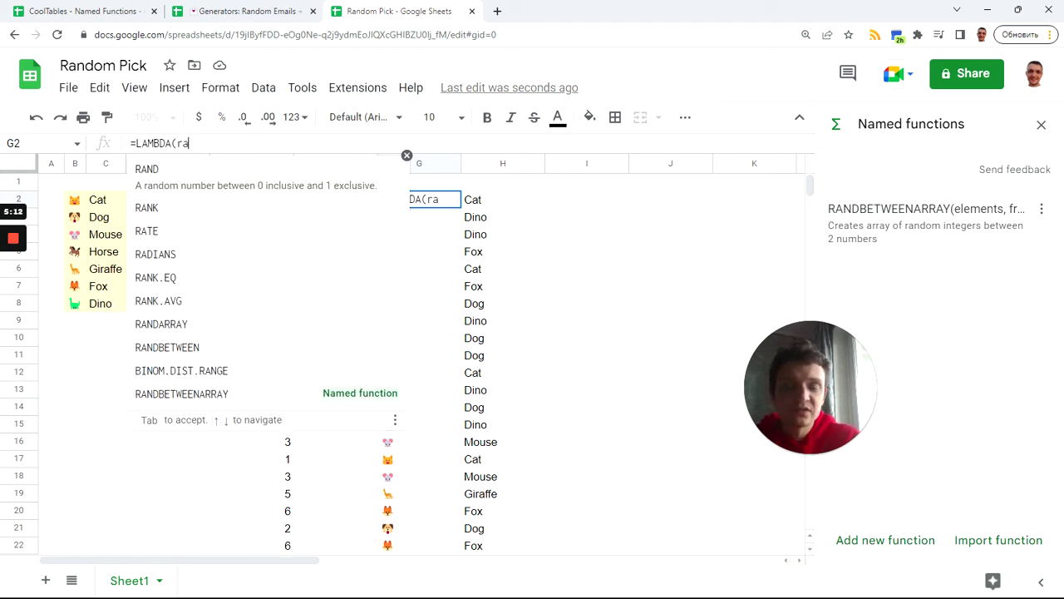
{"action": "type", "text": ","}
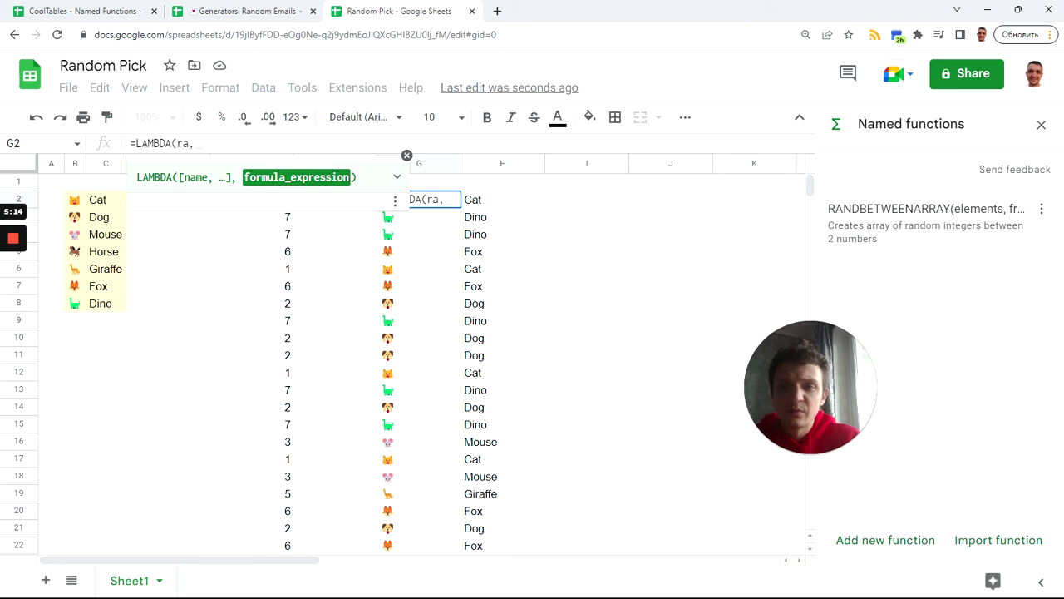
{"action": "type", "text": "MAKEARRAY(25,COLUMNS(B2:C8),LAMBDA(r,c,INDEX(B2:C8,INDEX(E2:E26,r),c)))"}
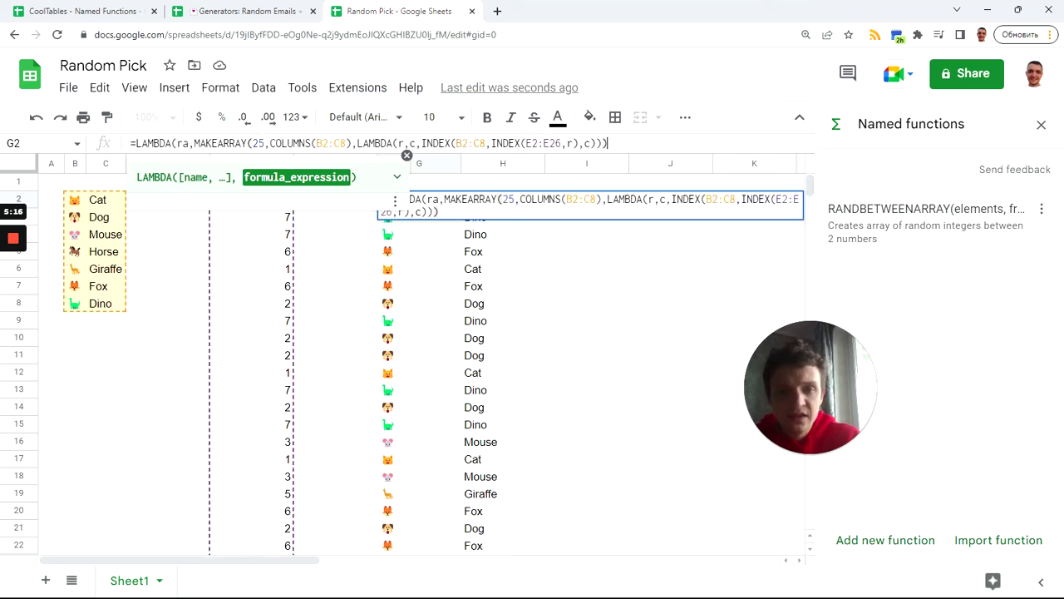
{"action": "type", "text": ")()"}
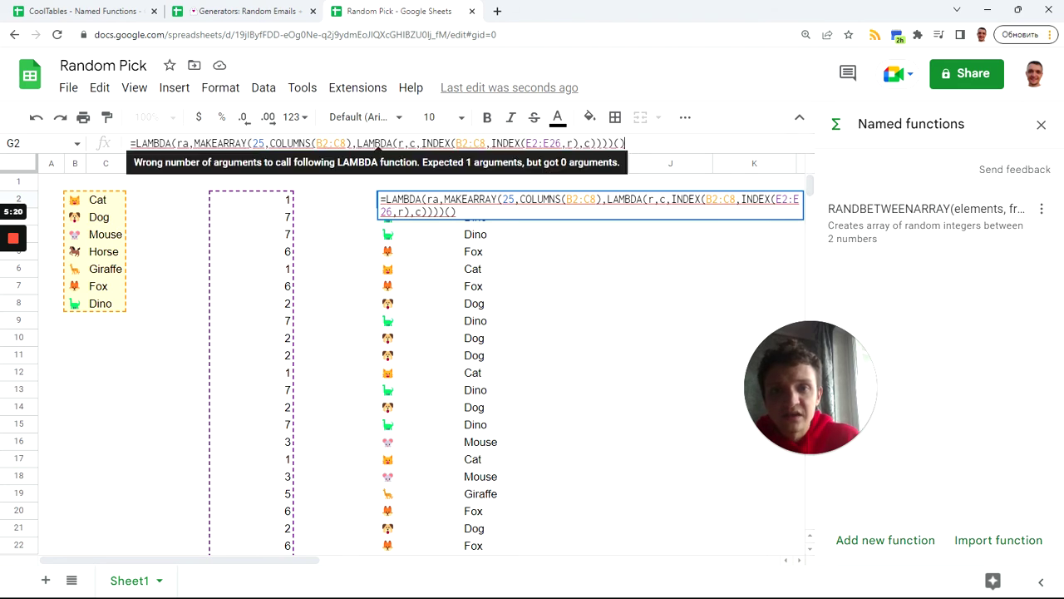
Pass E2:E26 as the outer LAMBDA's argument
{"action": "left_click_drag", "start_coordinate": [527, 143], "coordinate": [562, 143]}
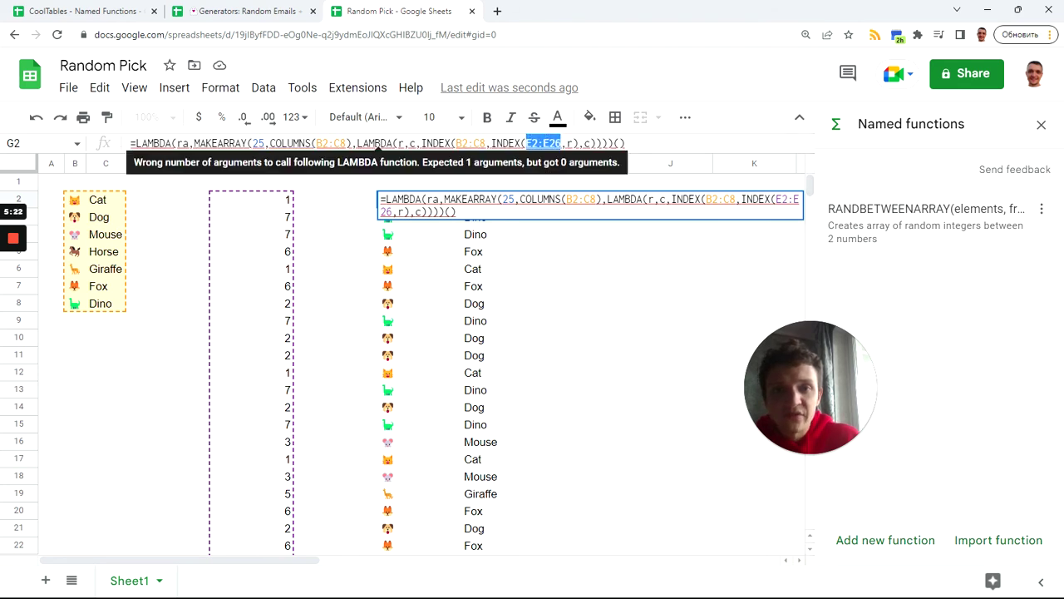
{"action": "key", "text": "ctrl+c"}
{"action": "left_click", "coordinate": [619, 143]}
{"action": "key", "text": "ctrl+v"}
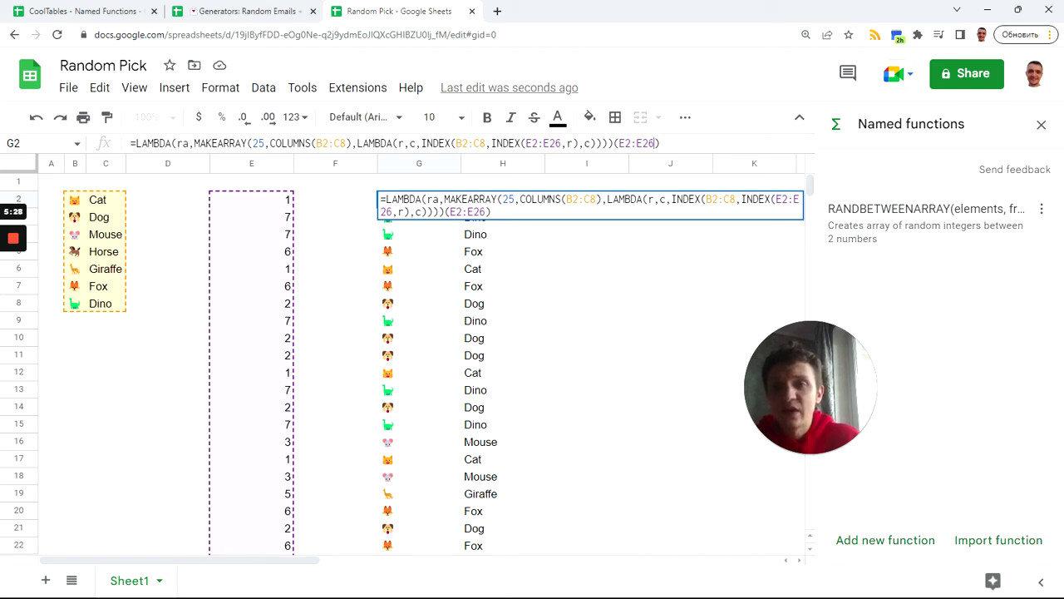
Replace the inner E2:E26 reference with ra and commit the formula
{"action": "left_click_drag", "start_coordinate": [177, 143], "coordinate": [188, 143]}
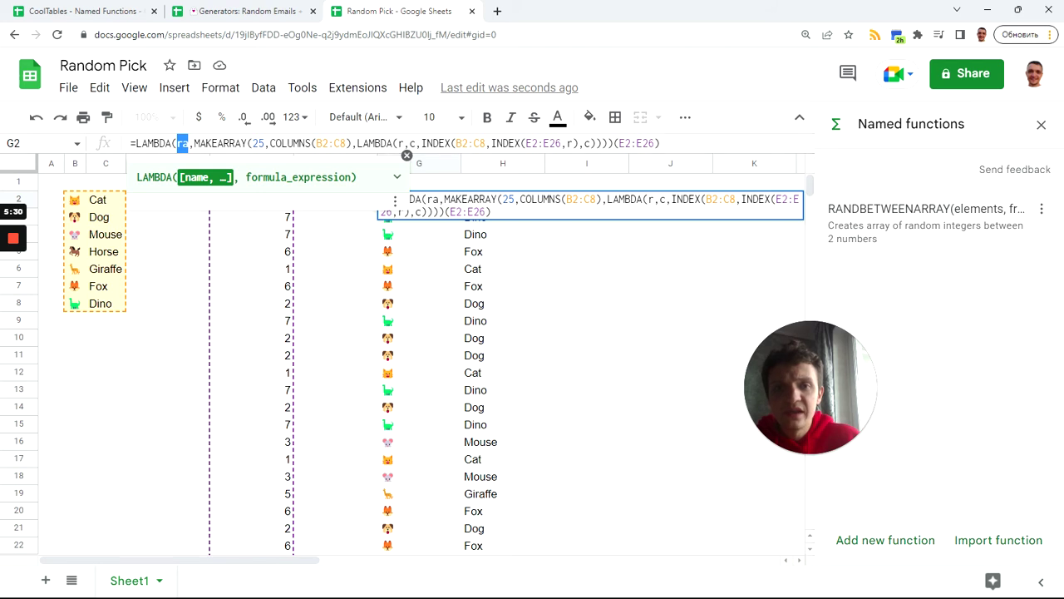
{"action": "key", "text": "ctrl+c"}
{"action": "left_click_drag", "start_coordinate": [527, 143], "coordinate": [562, 143]}
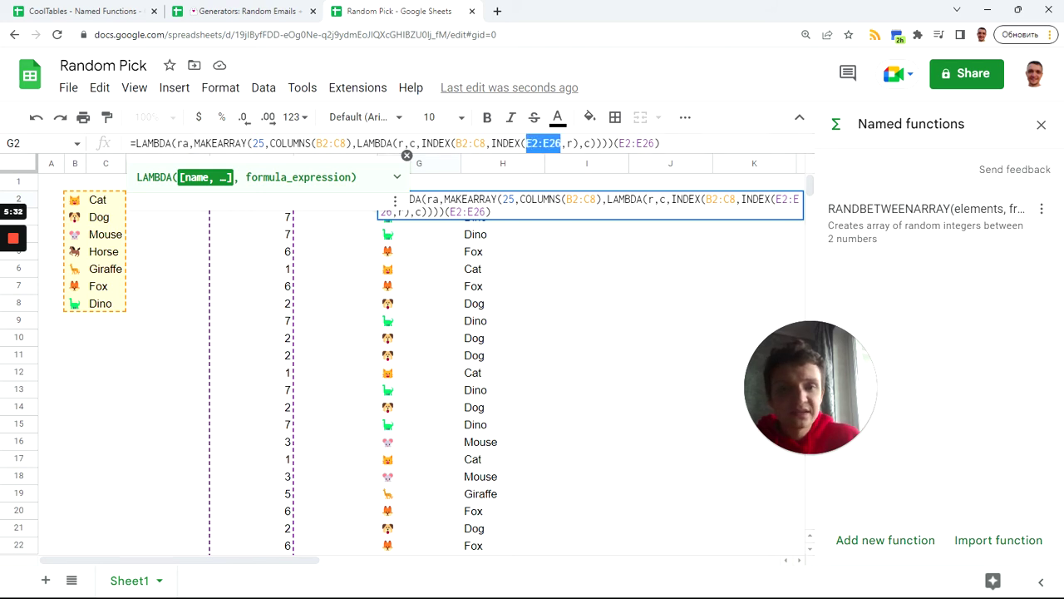
{"action": "key", "text": "ctrl+v"}
{"action": "left_click", "coordinate": [638, 143]}
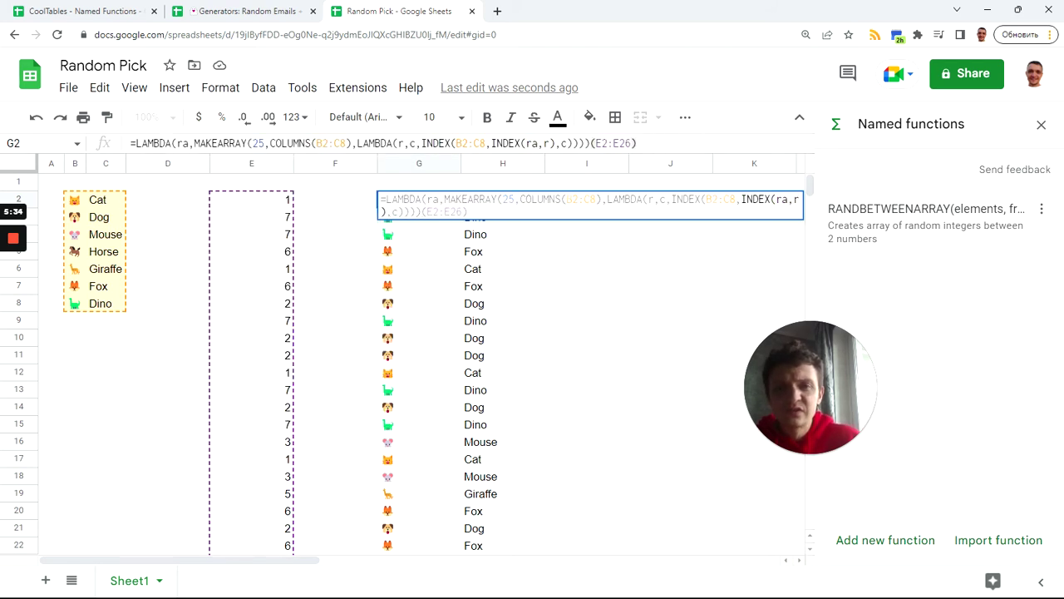
{"action": "key", "text": "Return"}
Replace E2:E26 in G2's formula with E2's RANDBETWEENARRAY(25,1,rows(B2:C8),1) expression, then delete the helper formula in E2
{"action": "left_click", "coordinate": [418, 200]}
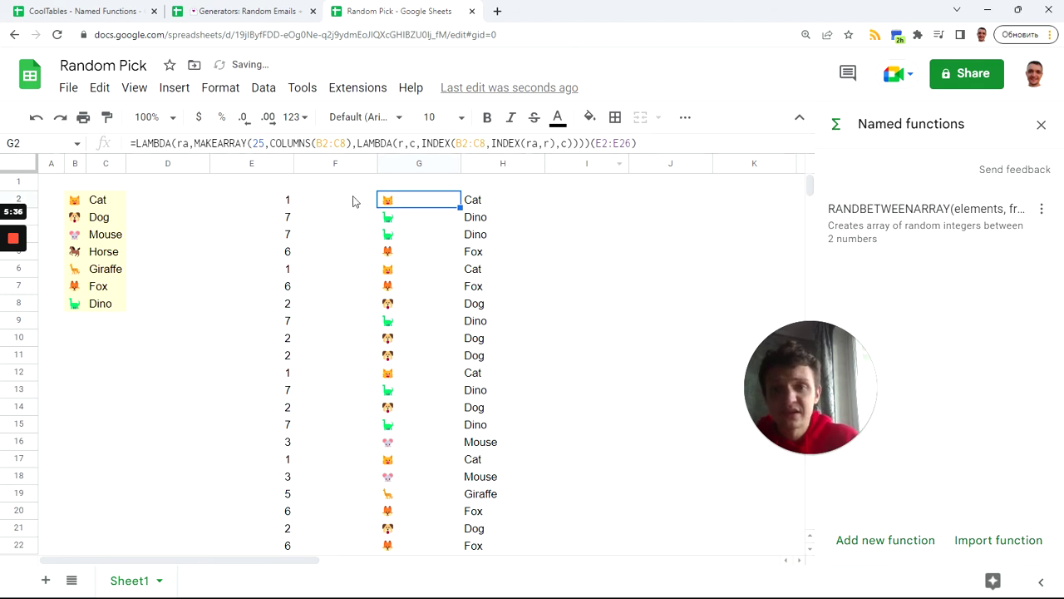
{"action": "left_click", "coordinate": [281, 204]}
{"action": "key", "text": "shift+End"}
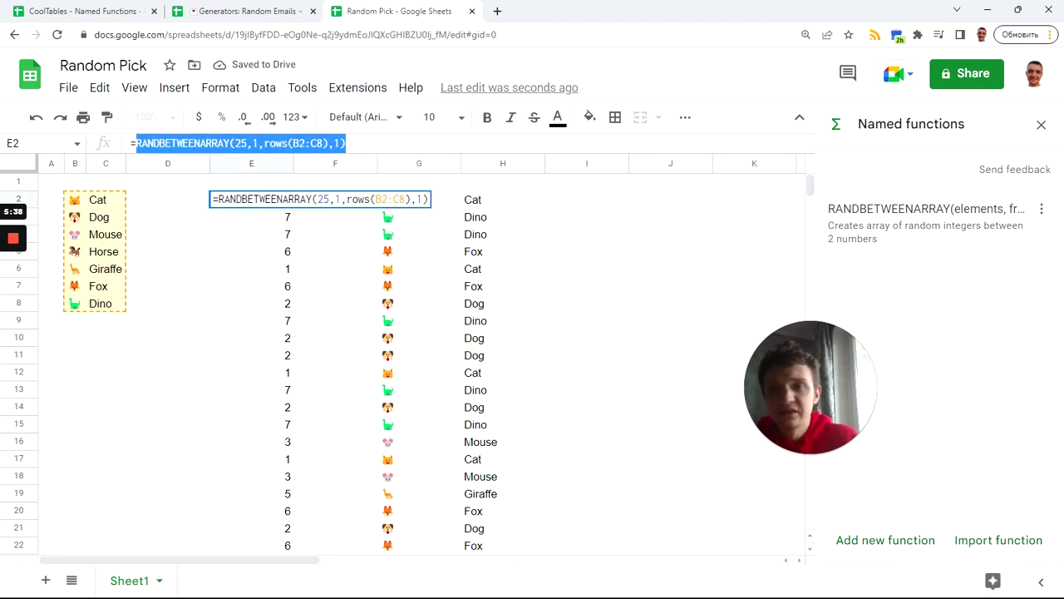
{"action": "left_click", "coordinate": [428, 207]}
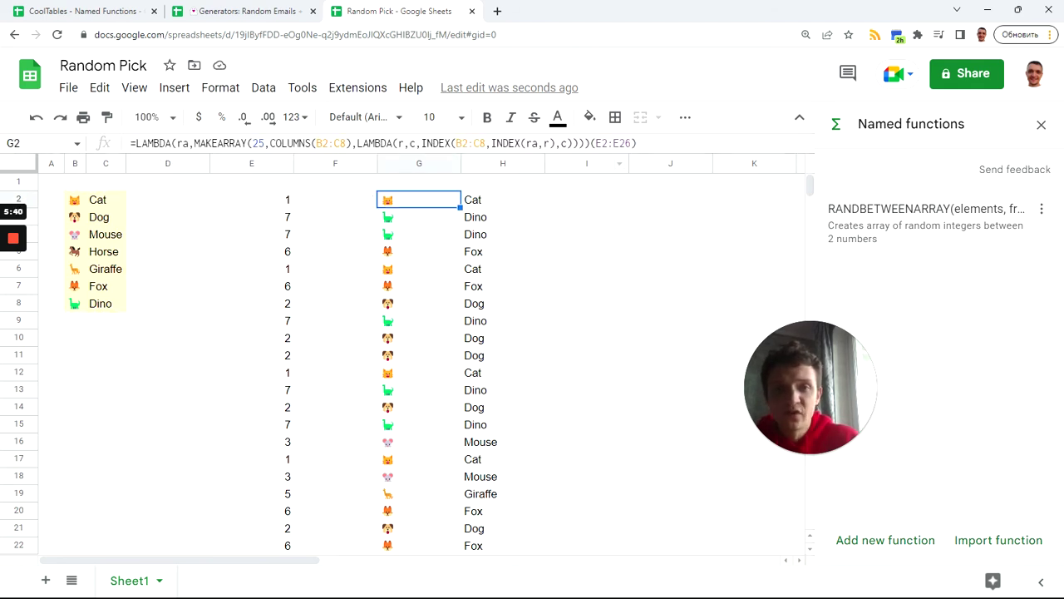
{"action": "left_click_drag", "start_coordinate": [595, 143], "coordinate": [631, 146]}
{"action": "key", "text": "ctrl+v"}
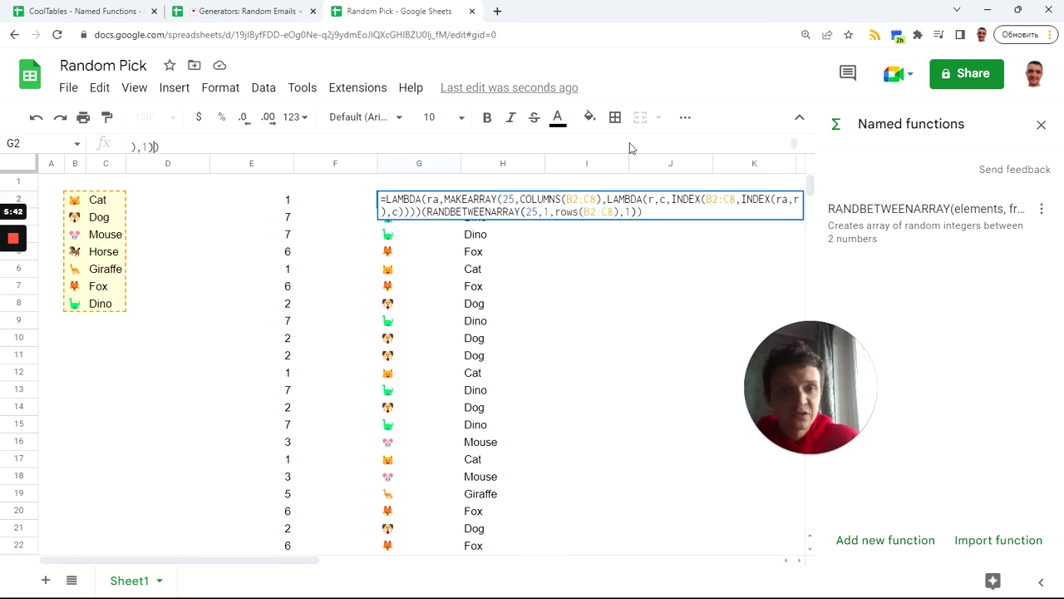
{"action": "left_click", "coordinate": [250, 217]}
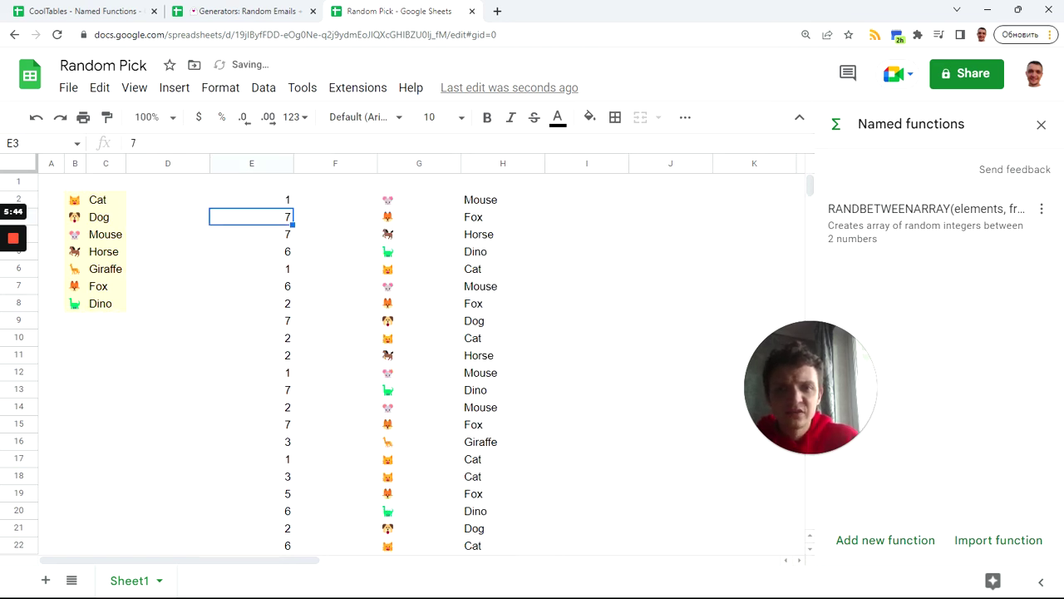
{"action": "left_click", "coordinate": [283, 202]}
{"action": "key", "text": "Delete"}
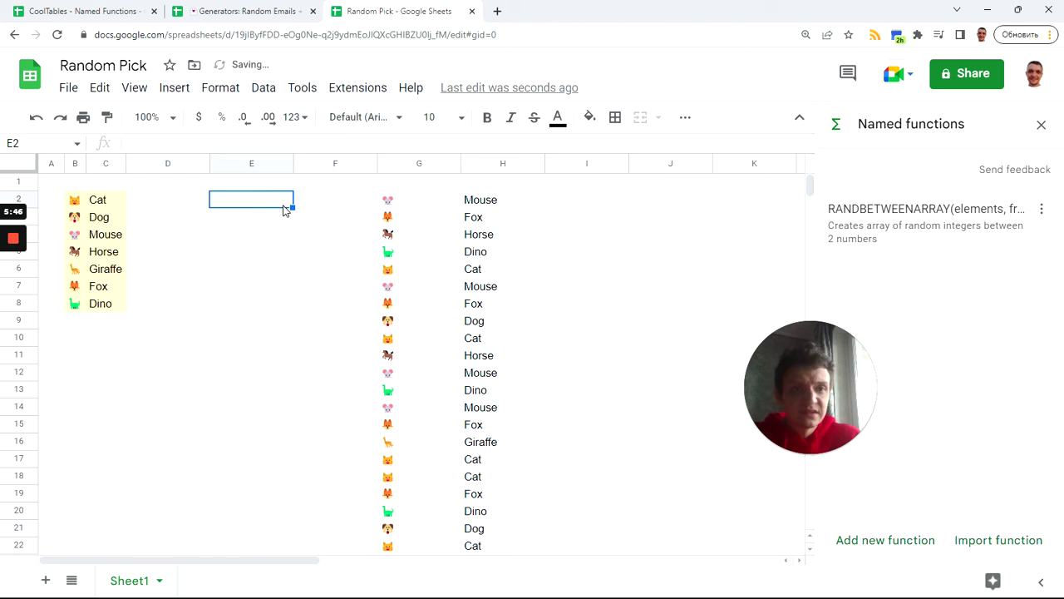
Close the Named functions panel and review G2's formula up to RANDBETWEENARRAY's count of 25
{"action": "left_click", "coordinate": [1048, 129]}
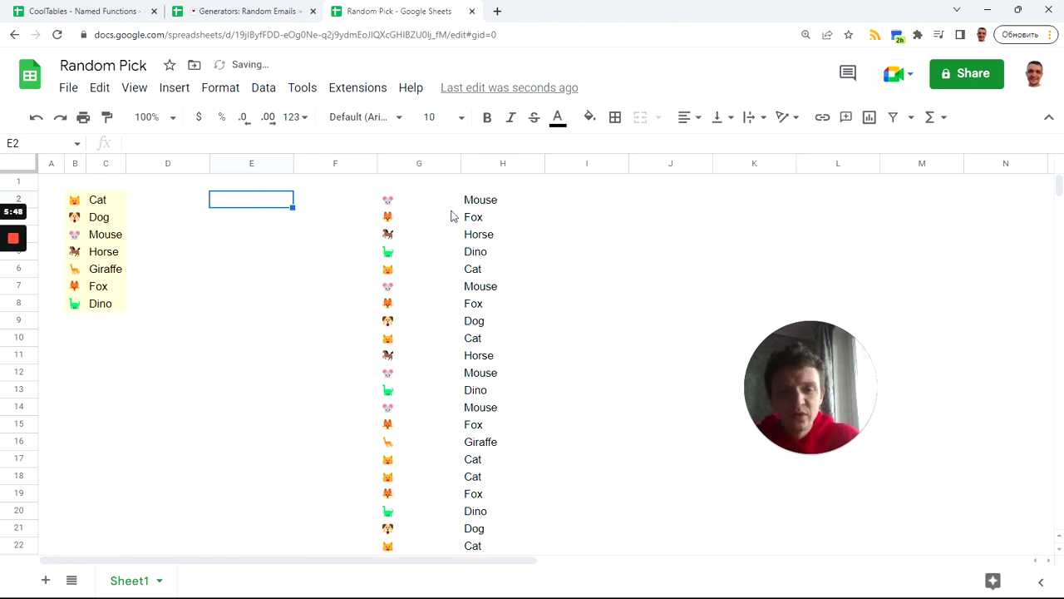
{"action": "left_click", "coordinate": [423, 210]}
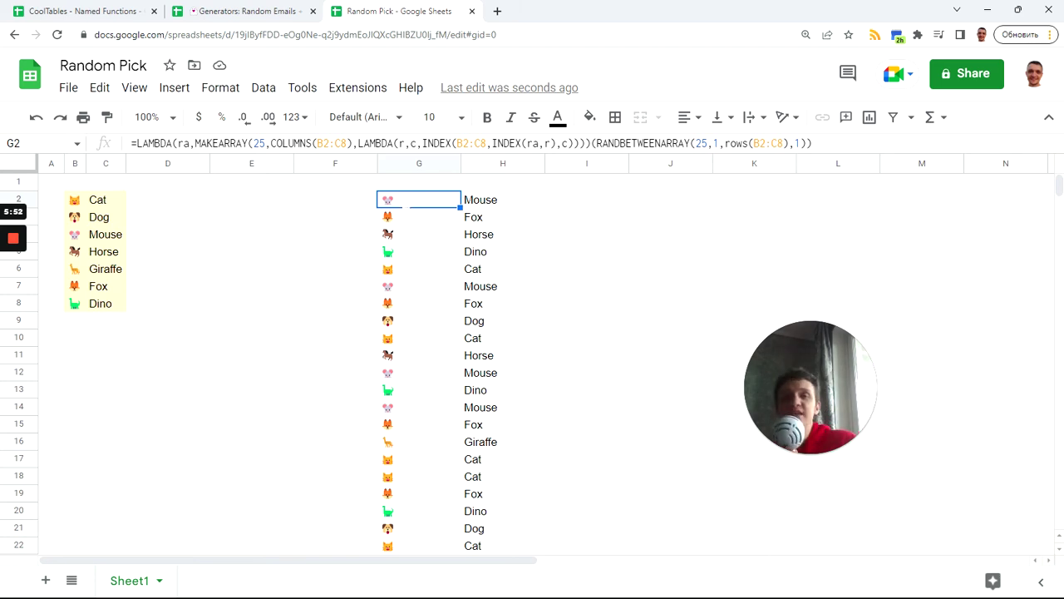
{"action": "key", "text": "Return"}
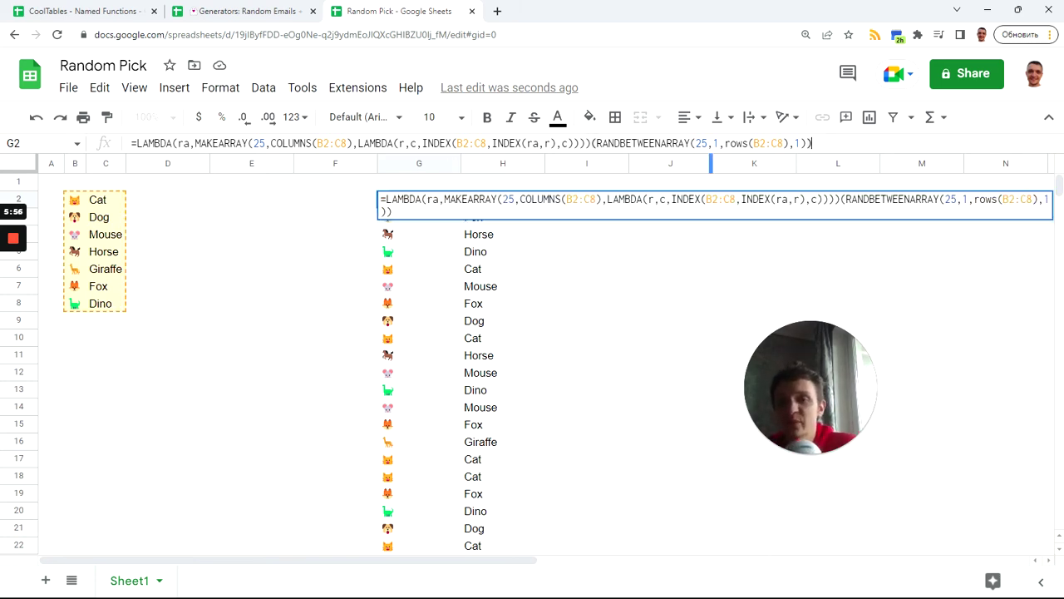
{"action": "key", "text": "Return"}
{"action": "left_click", "coordinate": [401, 200]}
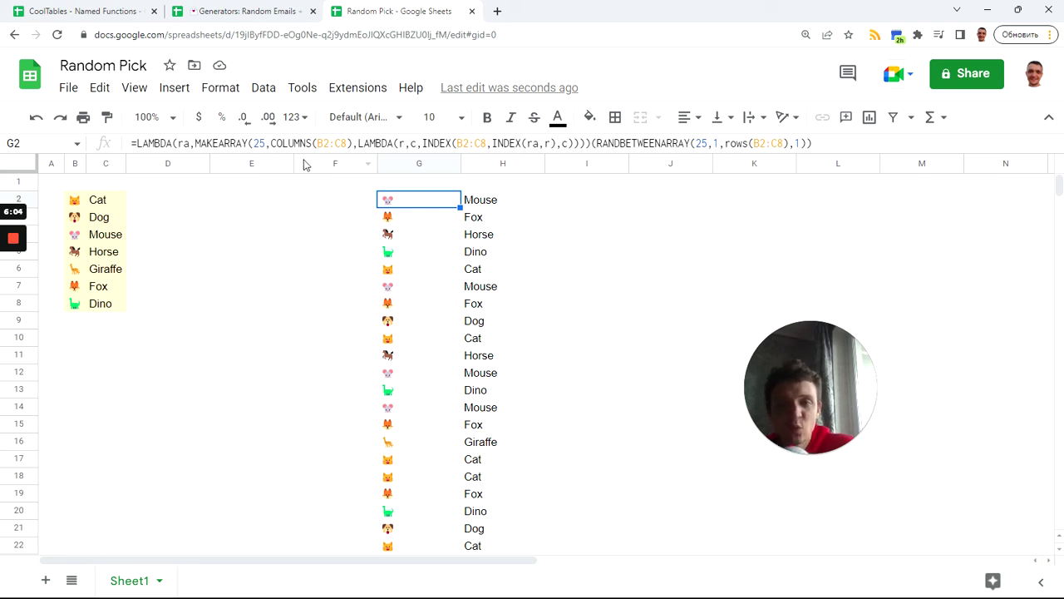
{"action": "left_click", "coordinate": [258, 143]}
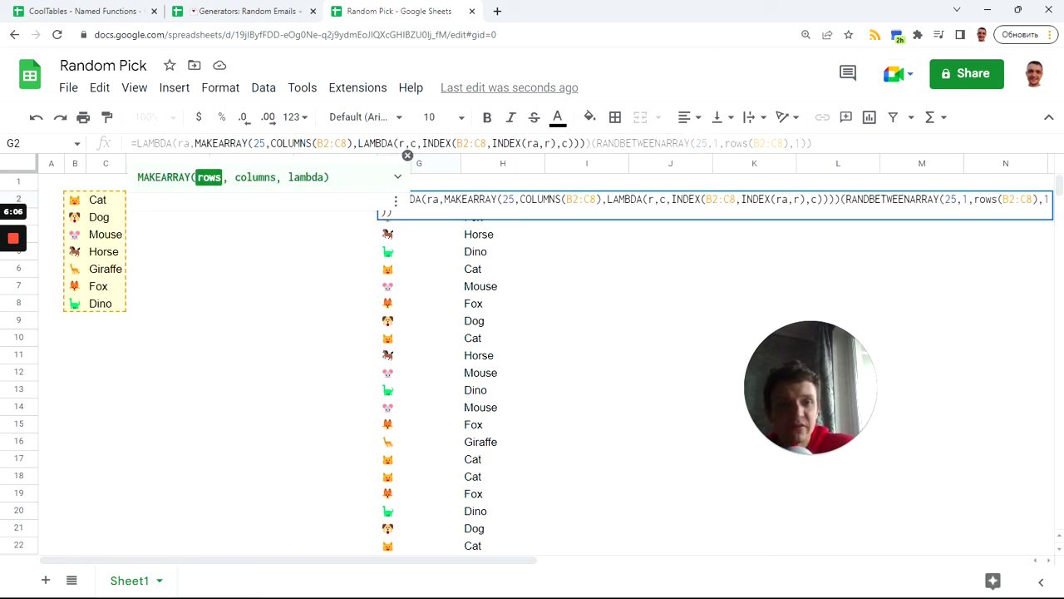
{"action": "left_click", "coordinate": [695, 143]}
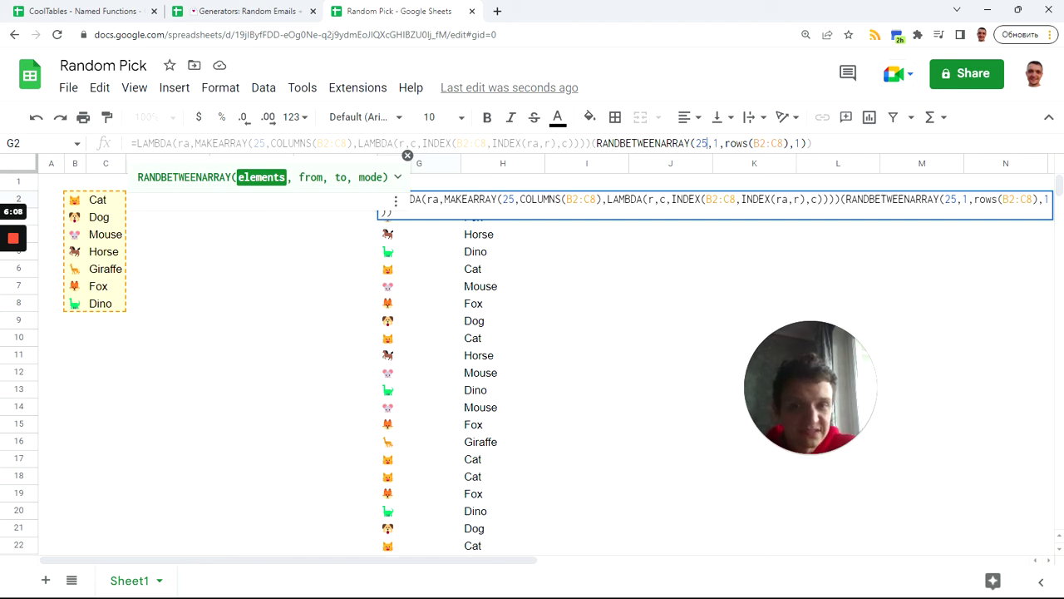
Leave G2's formula unchanged and enter 25 in E2 as the count
{"action": "key", "text": "Return"}
{"action": "left_click", "coordinate": [270, 200]}
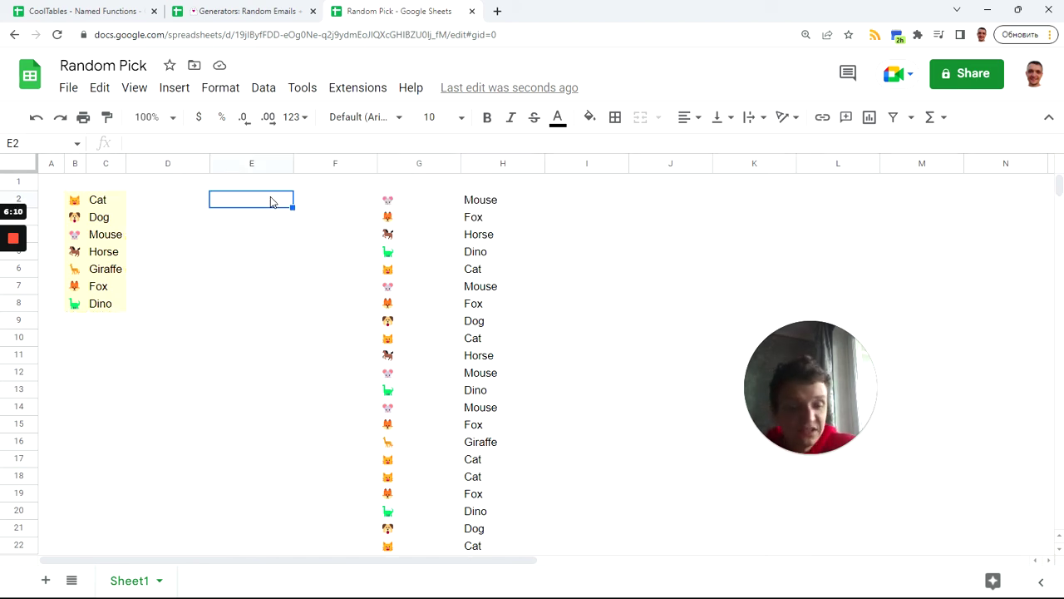
{"action": "type", "text": "25"}
{"action": "key", "text": "Return"}
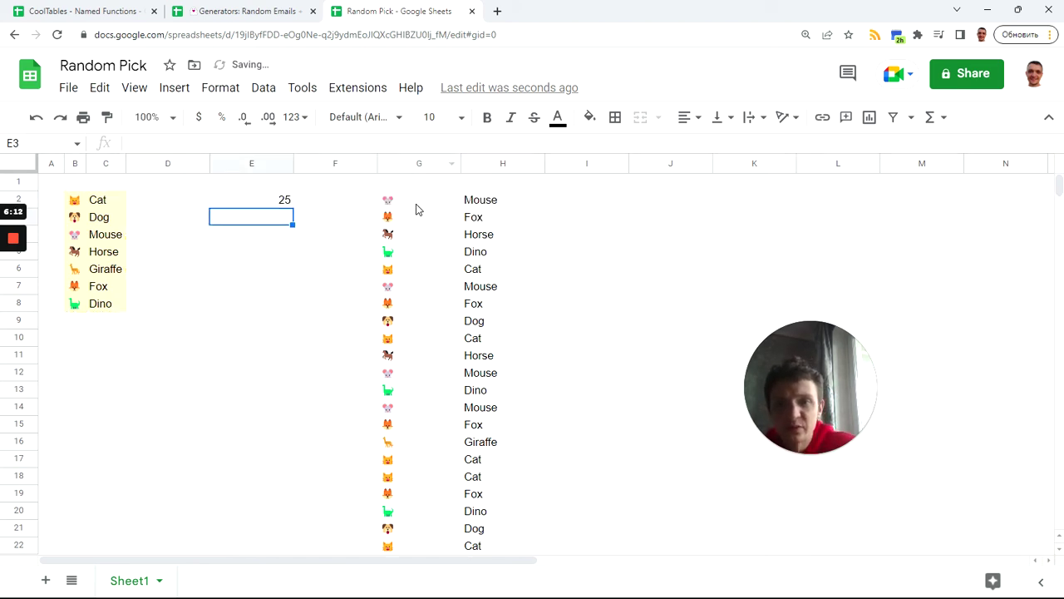
Replace both hard-coded 25s in G2's MAKEARRAY and RANDBETWEENARRAY with references to E2
{"action": "left_click", "coordinate": [417, 206]}
{"action": "double_click", "coordinate": [259, 143]}
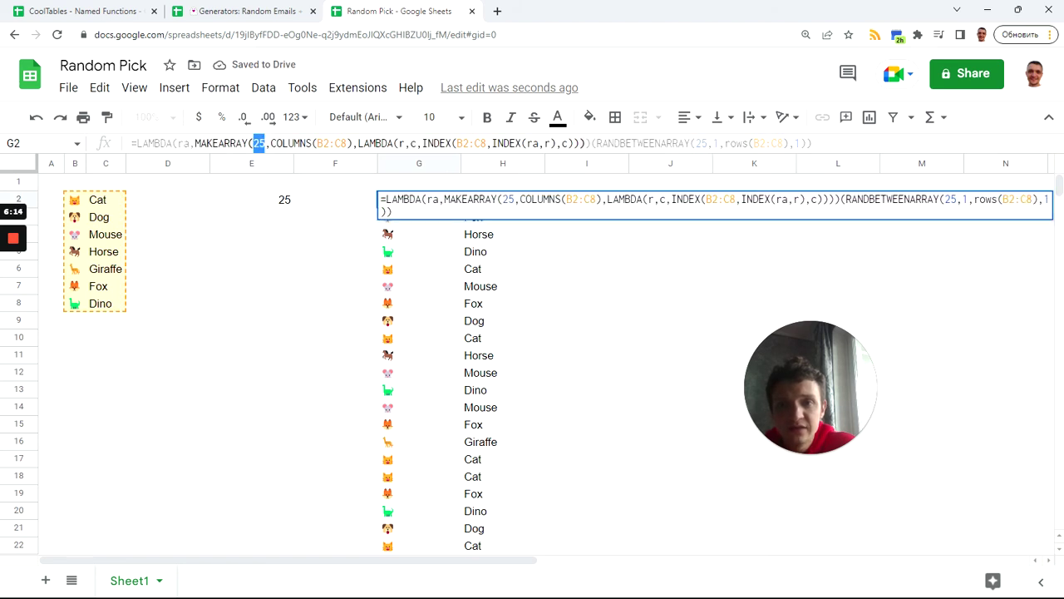
{"action": "left_click", "coordinate": [273, 202]}
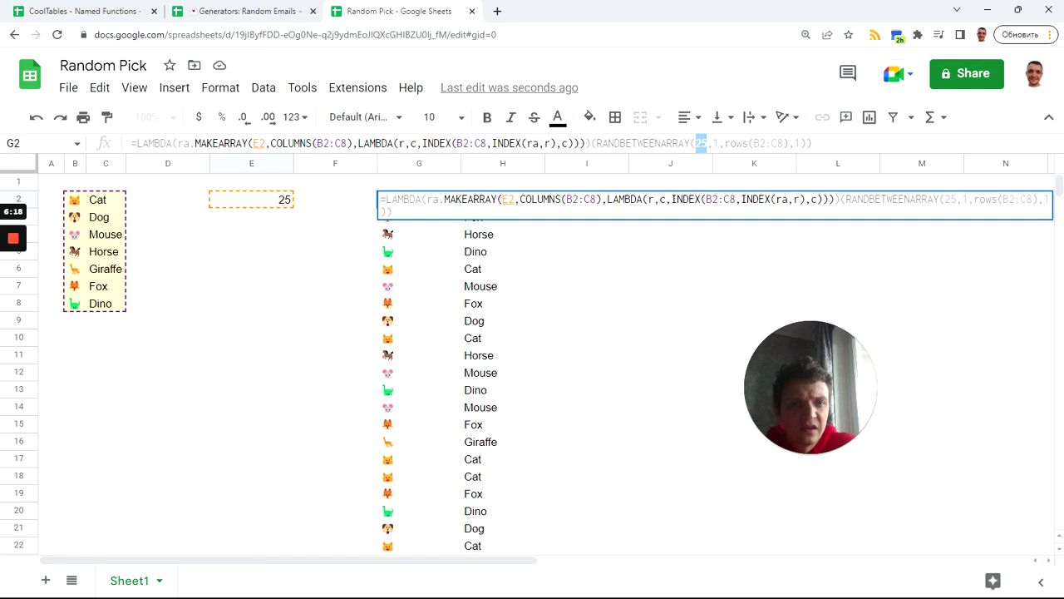
{"action": "double_click", "coordinate": [697, 143]}
{"action": "left_click", "coordinate": [265, 236]}
{"action": "left_click", "coordinate": [258, 204]}
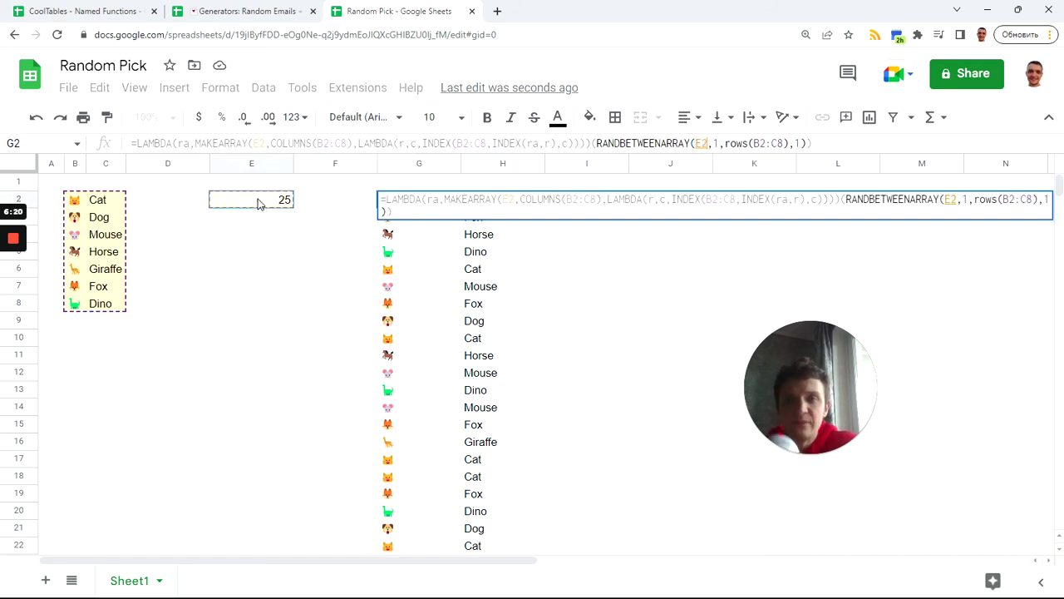
{"action": "key", "text": "Return"}
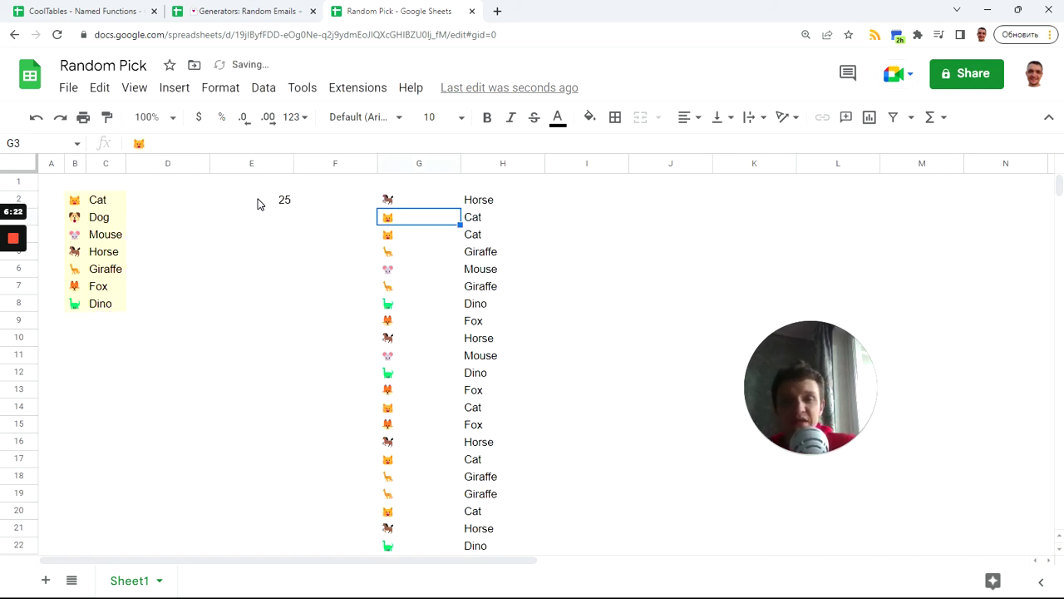
{"action": "left_click", "coordinate": [389, 205]}
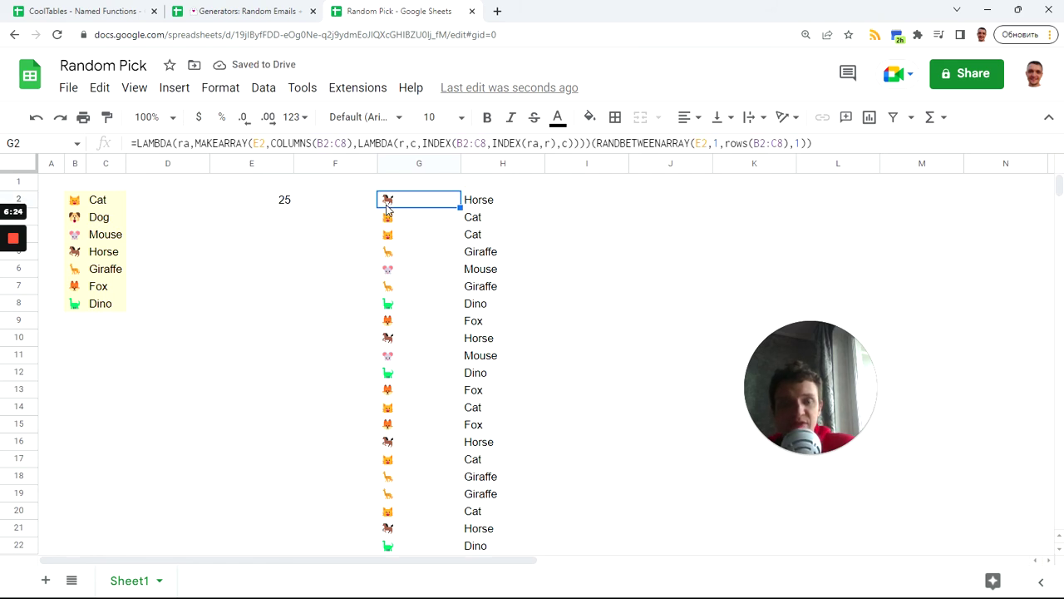
Commit G2's LAMBDA formula and bring up the Data > Named functions list
{"action": "triple_click", "coordinate": [839, 148]}
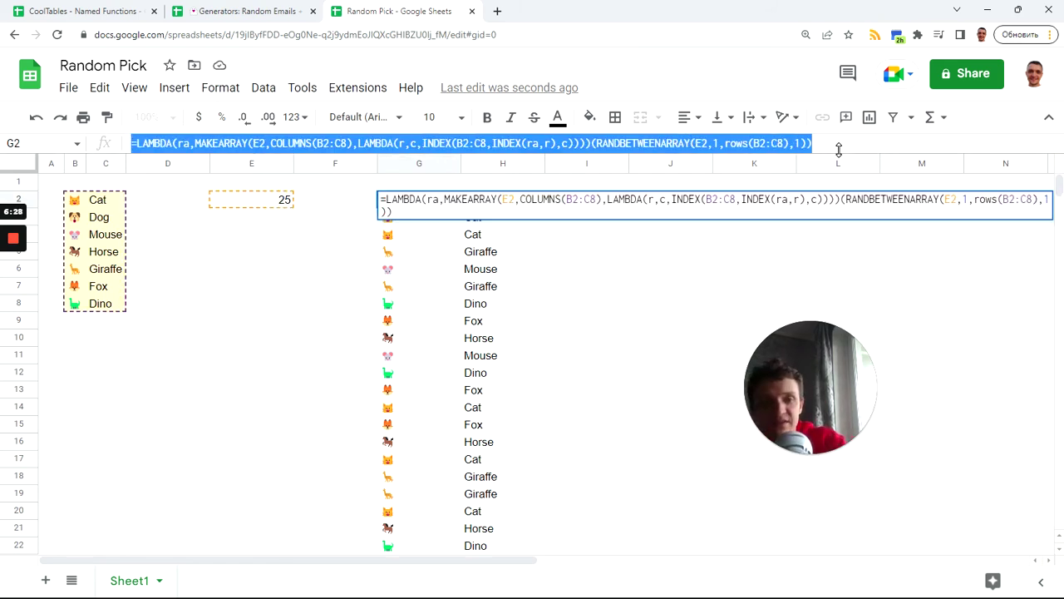
{"action": "key", "text": "Return"}
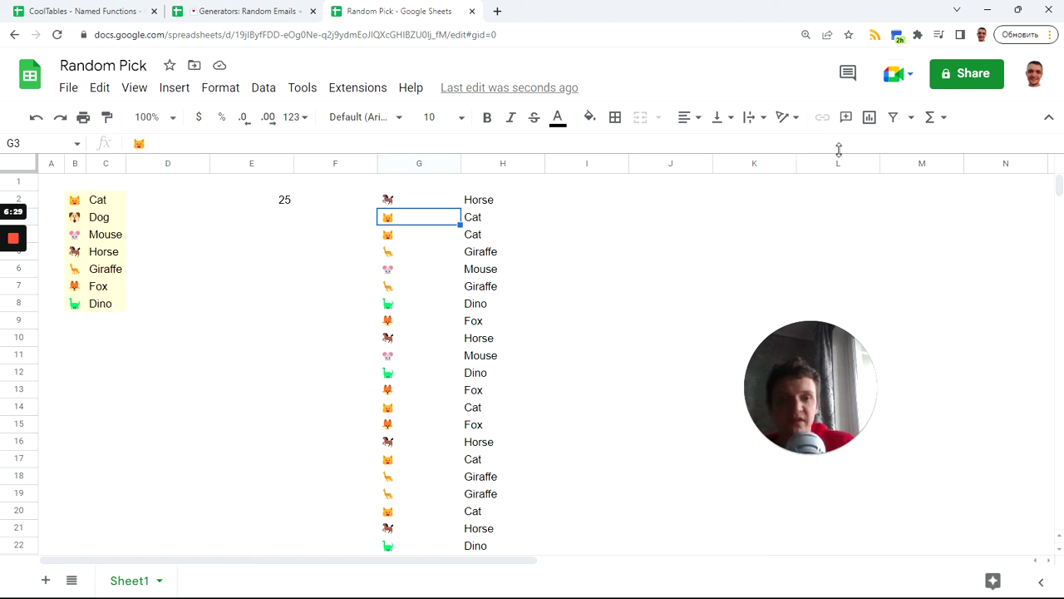
{"action": "left_click", "coordinate": [270, 97]}
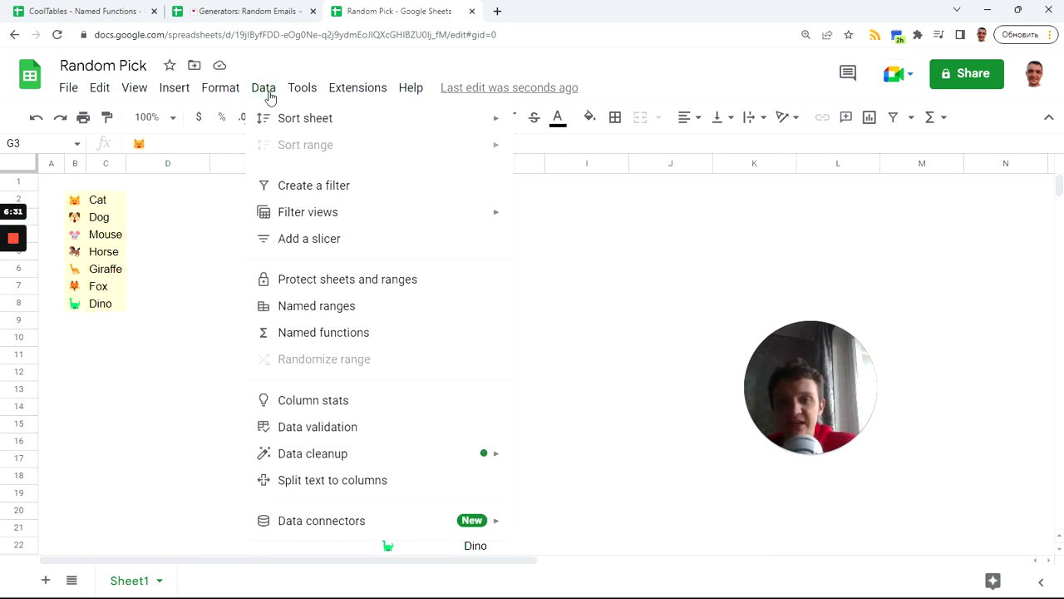
{"action": "left_click", "coordinate": [353, 336]}
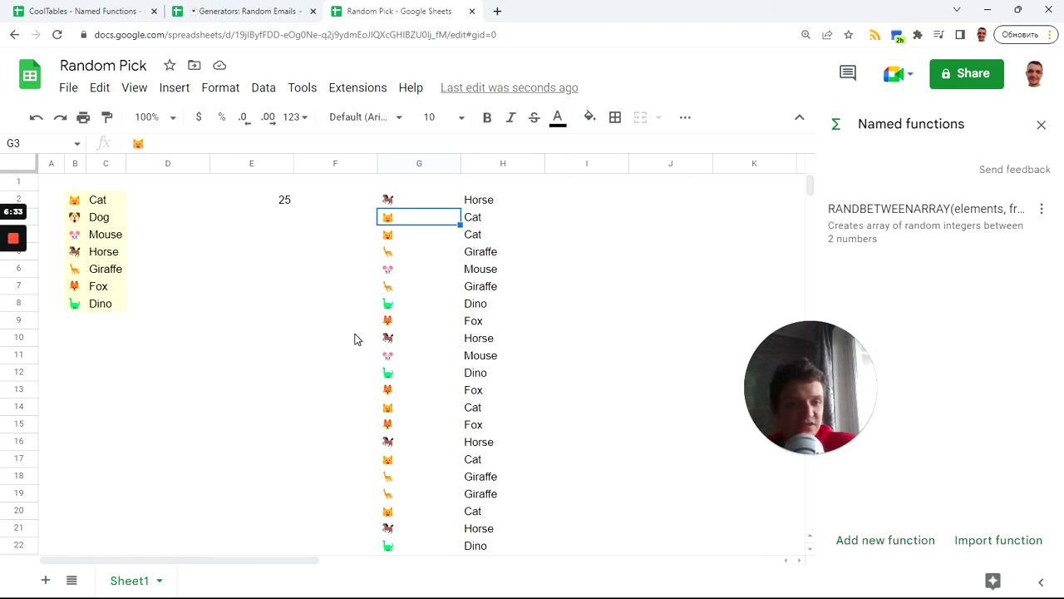
Add a new named function RANDOMPICK with G2's LAMBDA formula pasted as its definition
{"action": "left_click", "coordinate": [902, 545]}
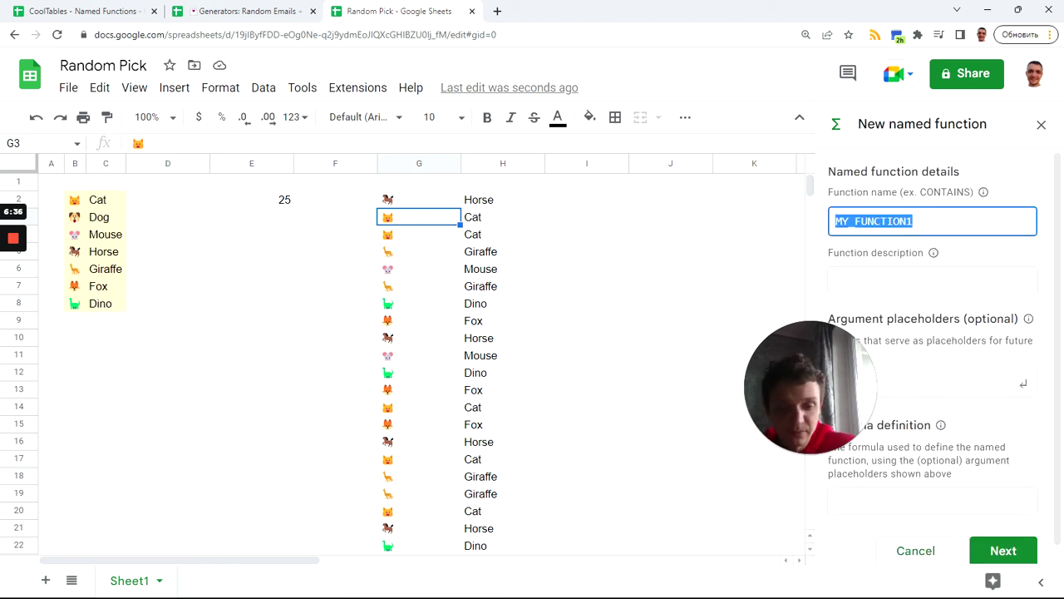
{"action": "type", "text": "RANDOMPICK"}
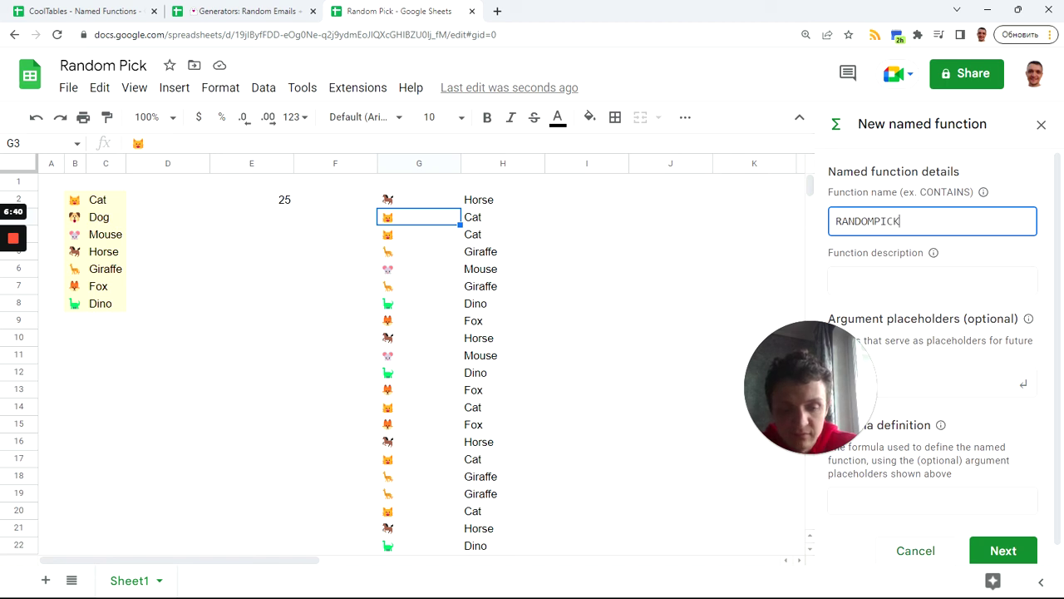
{"action": "left_click", "coordinate": [932, 500]}
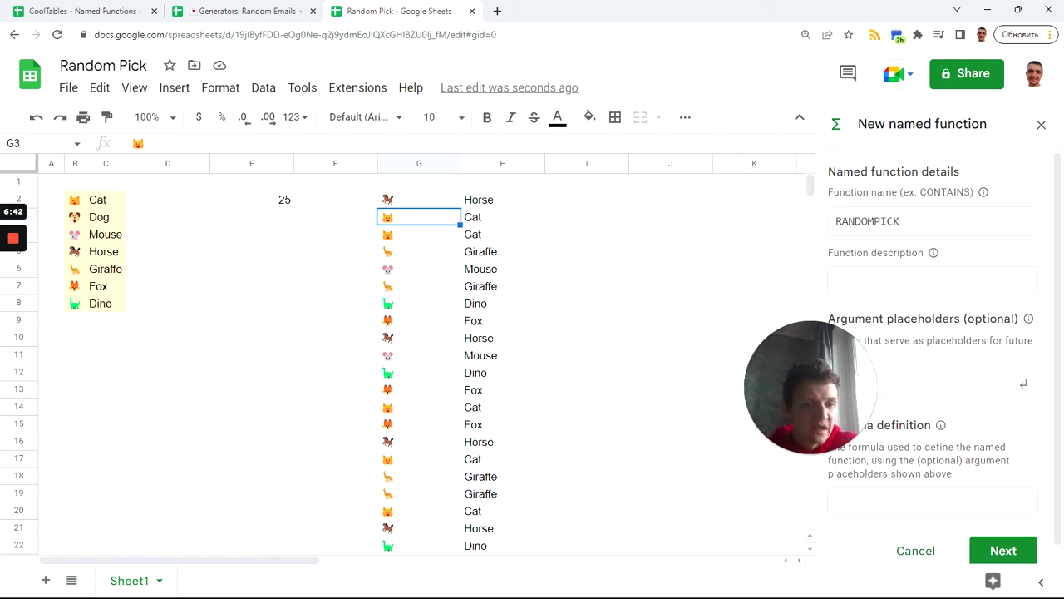
{"action": "type", "text": "=LAMBDA(ra,MAKEARRAY(E2,COLUMNS(B2:C8),LAMBDA(r,c,INDEX(B2:C8,INDEX(ra,r),c))))(RANDBETWEENARRAY(E2,1,rows(B2:C8)))"}
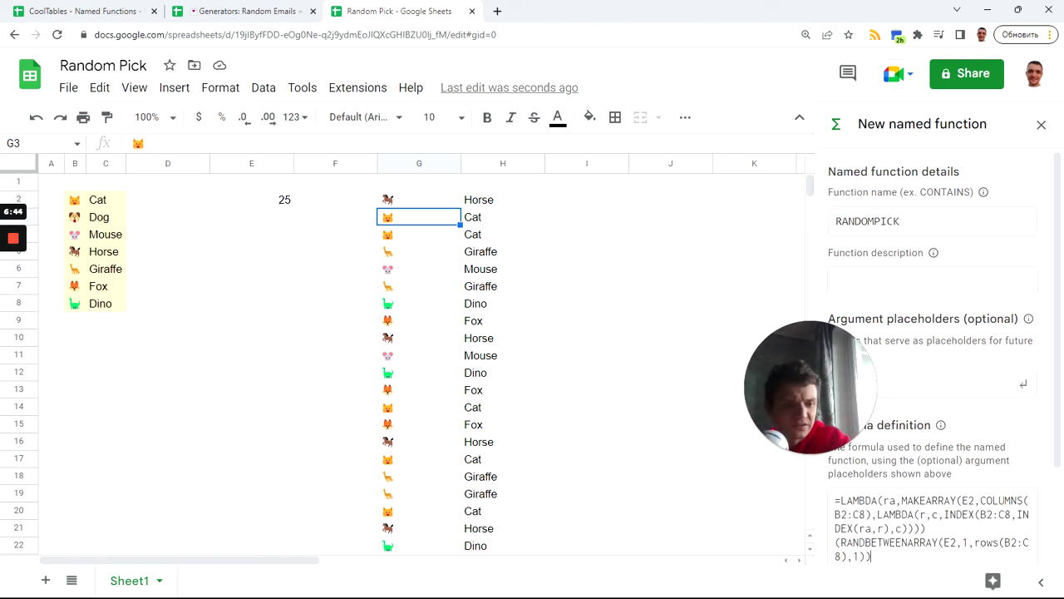
Turn E2 in the RANDOMPICK definition into the argument how_many
{"action": "scroll", "coordinate": [969, 499], "scroll_direction": "down", "scroll_amount": 2}
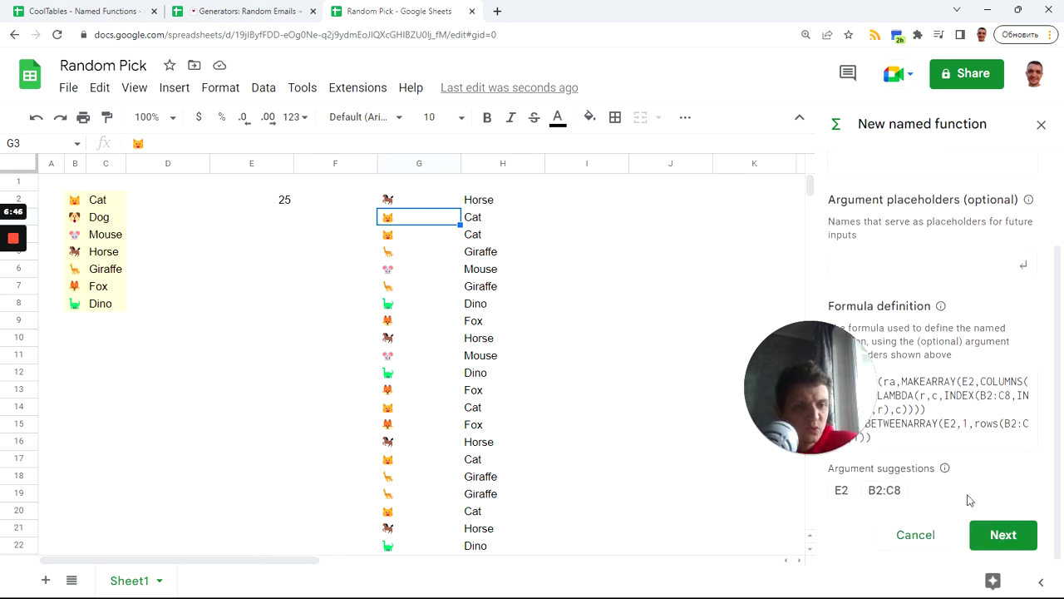
{"action": "left_click", "coordinate": [841, 492]}
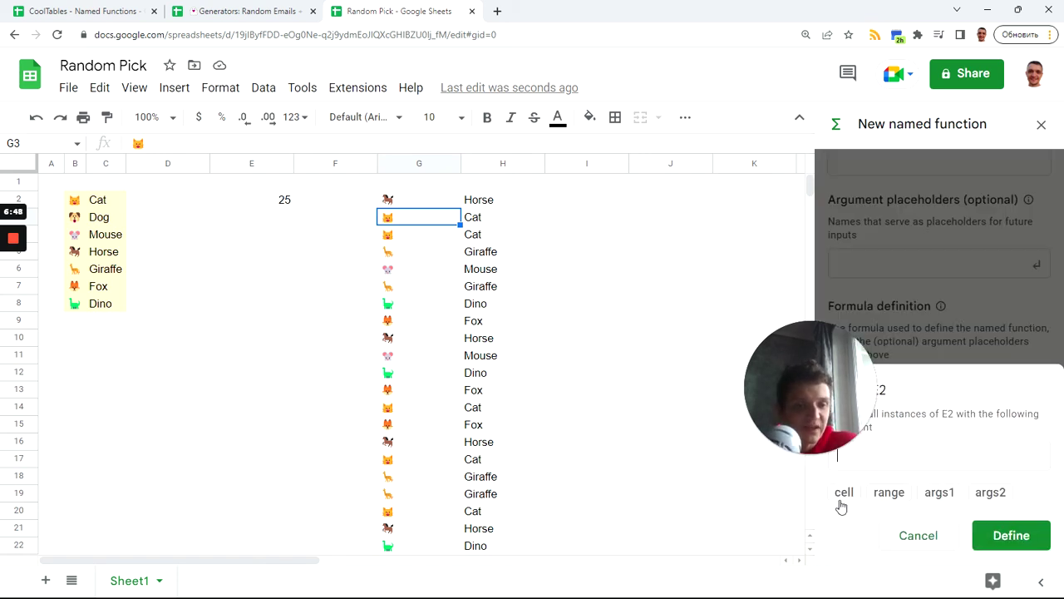
{"action": "left_click_drag", "start_coordinate": [820, 405], "coordinate": [651, 358]}
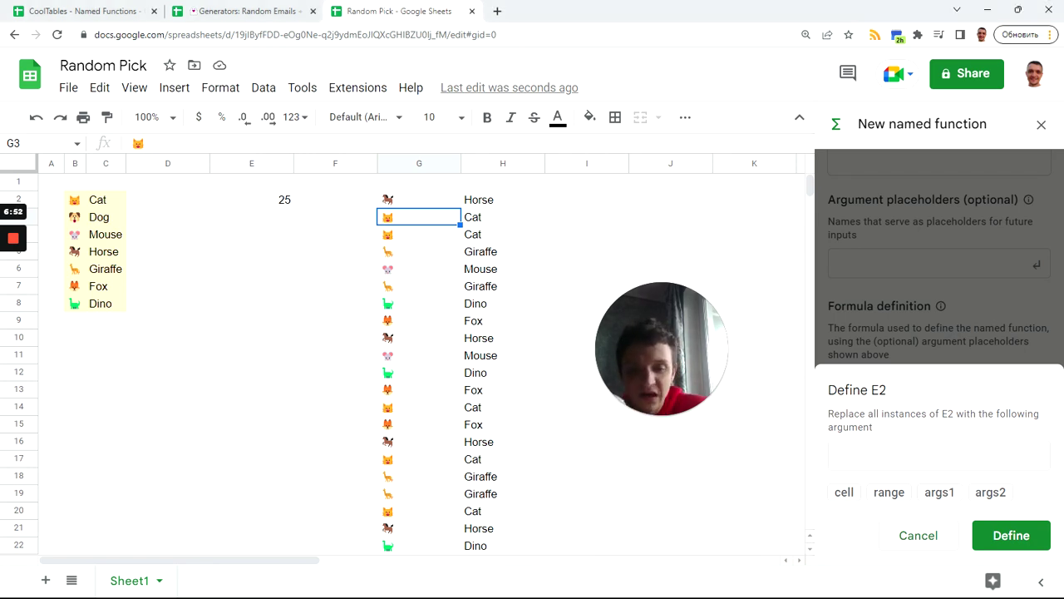
{"action": "type", "text": "how"}
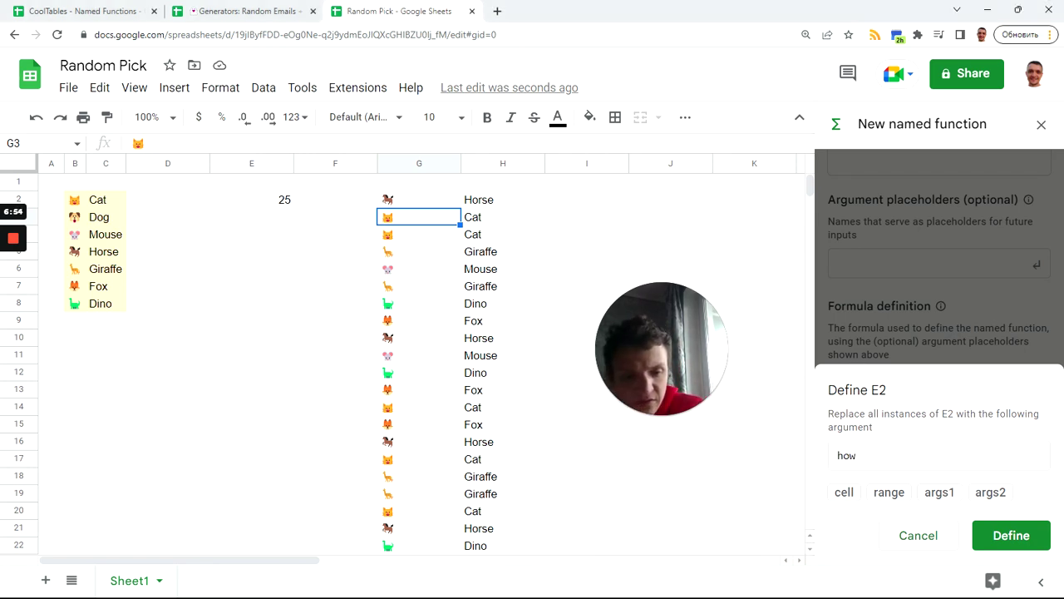
{"action": "type", "text": "_many"}
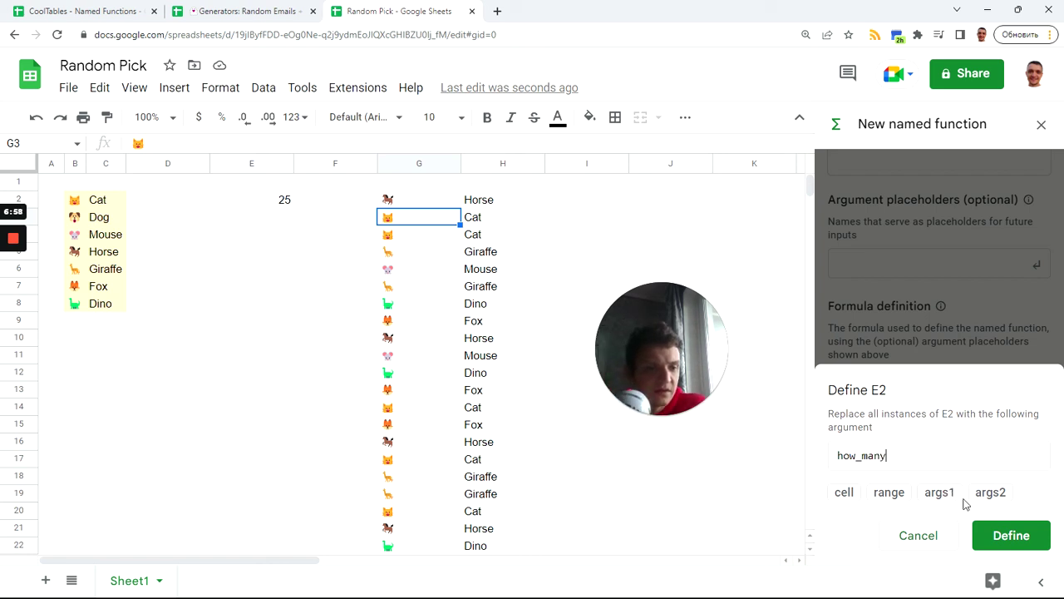
{"action": "left_click", "coordinate": [1011, 536]}
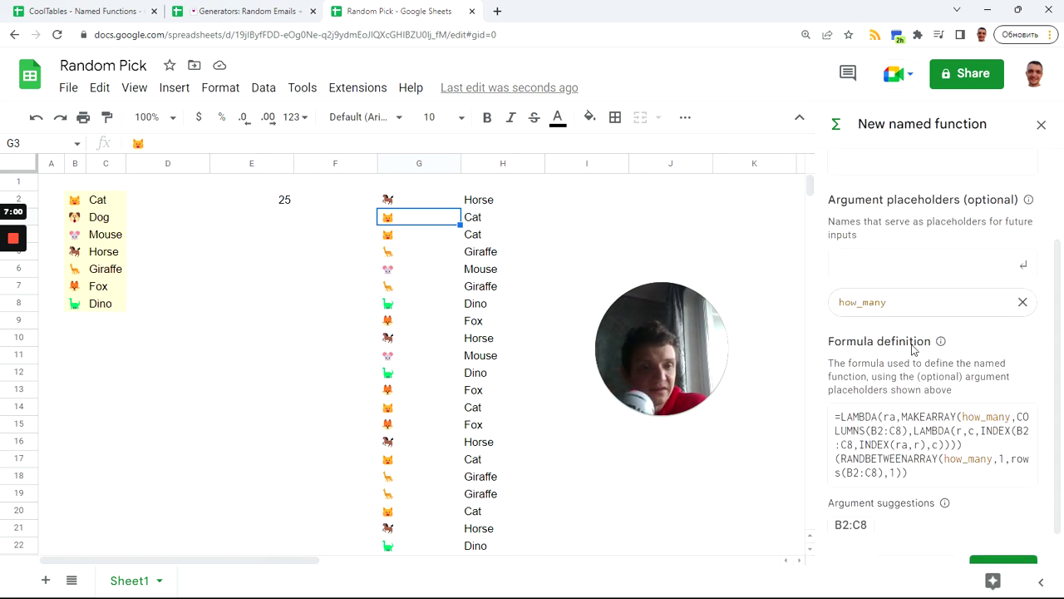
Turn B2:C8 in the RANDOMPICK definition into the argument data
{"action": "left_click", "coordinate": [853, 526]}
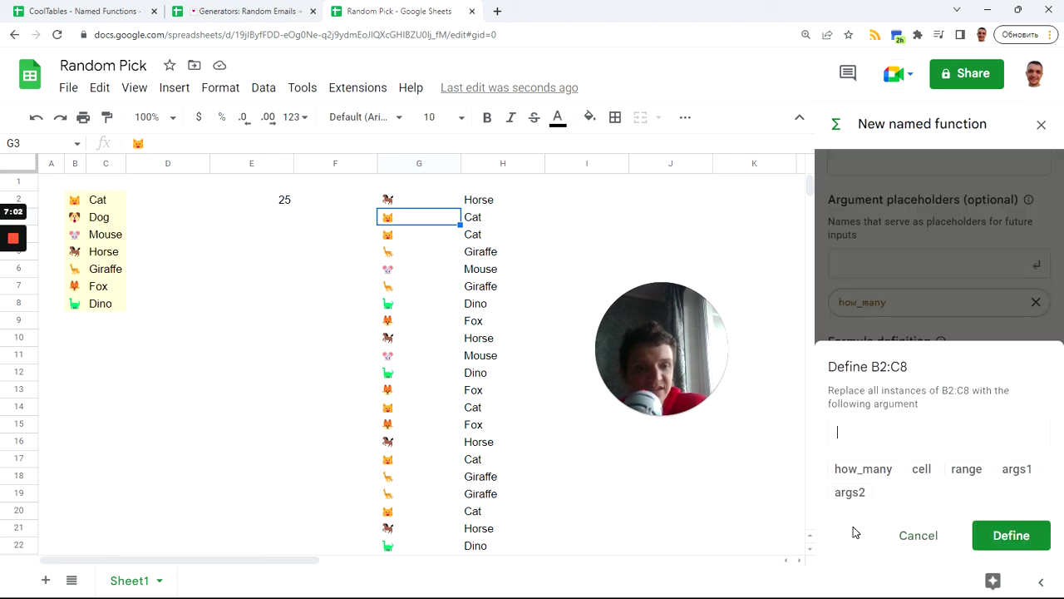
{"action": "type", "text": "dat"}
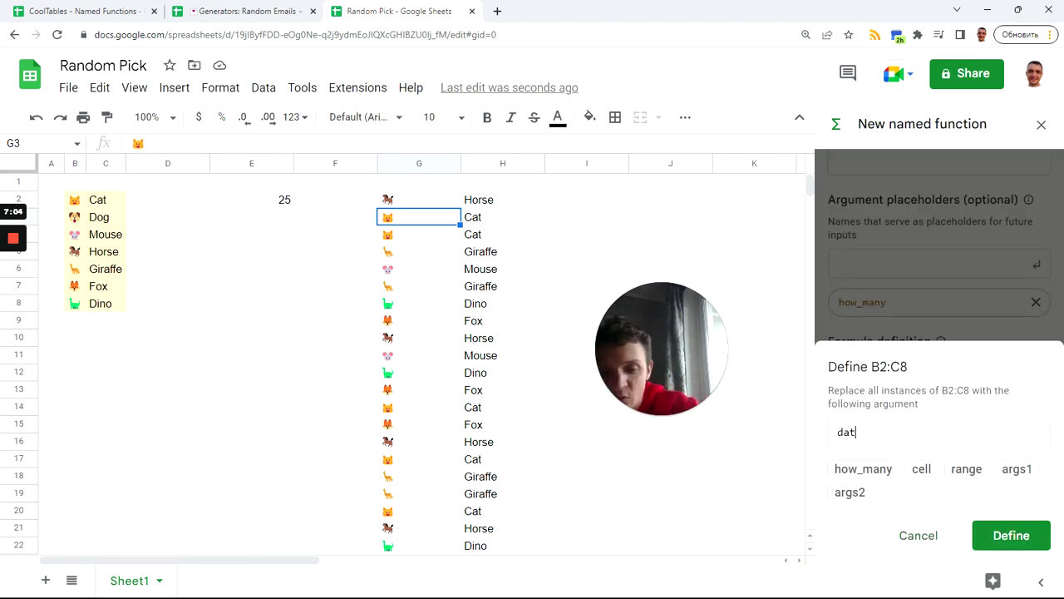
{"action": "type", "text": "a"}
{"action": "left_click", "coordinate": [1009, 535]}
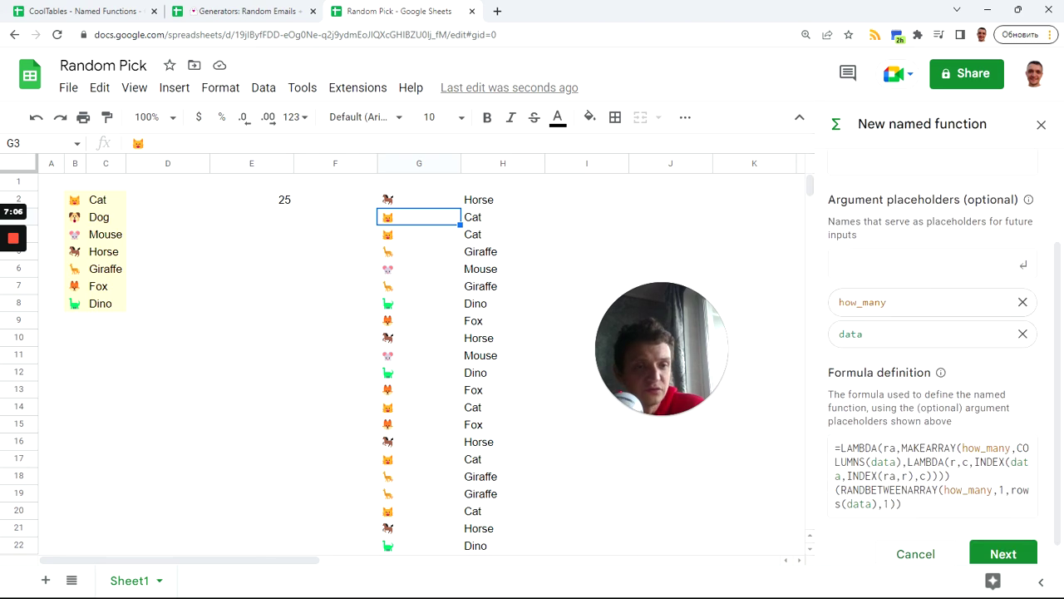
{"action": "scroll", "coordinate": [902, 284], "scroll_direction": "up", "scroll_amount": 3}
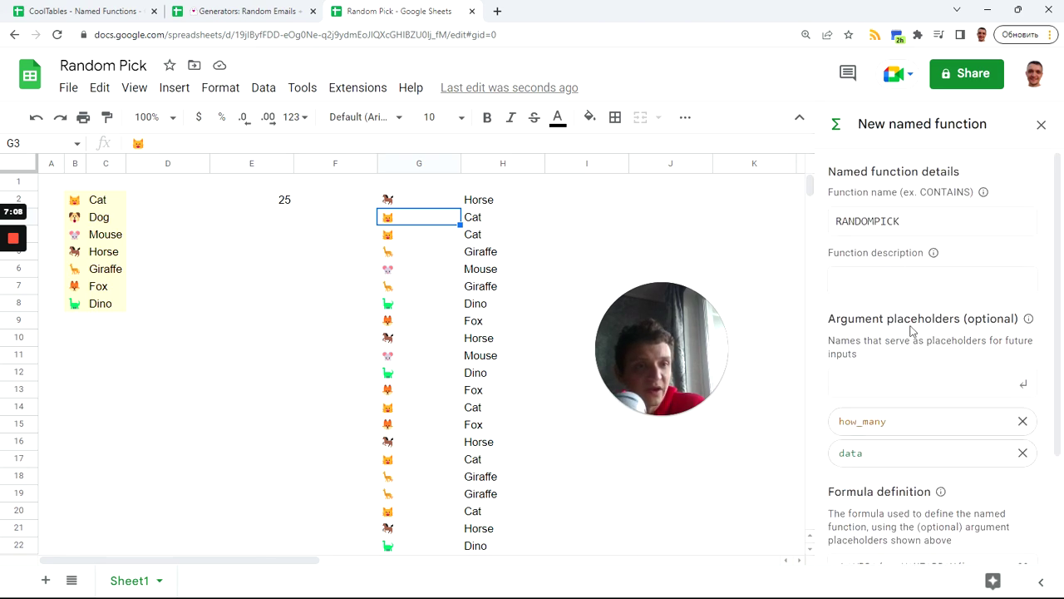
{"action": "scroll", "coordinate": [915, 349], "scroll_direction": "down", "scroll_amount": 3}
Go past the details page, create RANDOMPICK(how_many, data), and close the Named functions panel
{"action": "left_click", "coordinate": [1010, 535]}
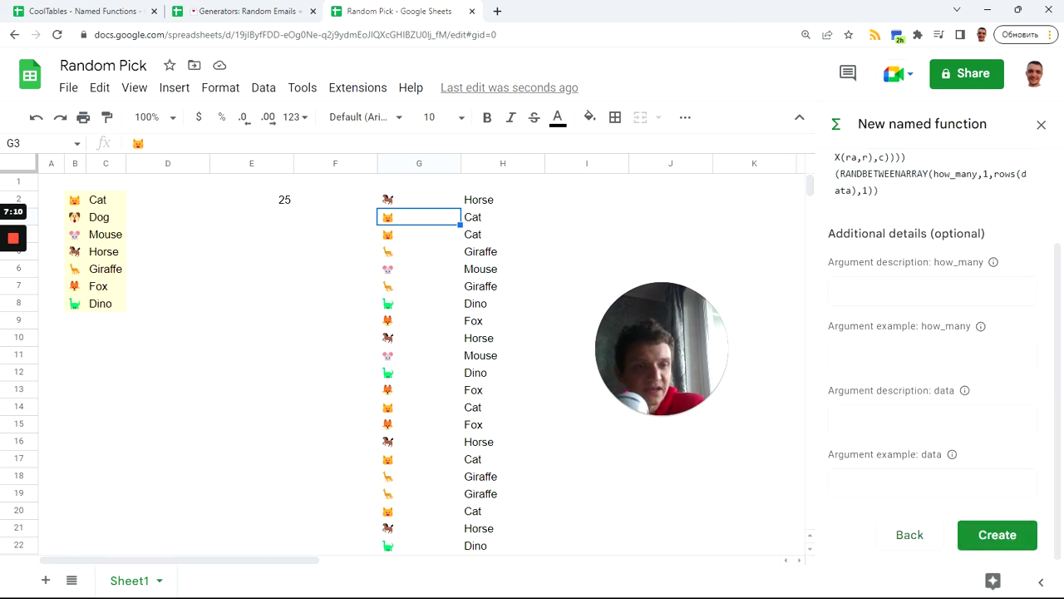
{"action": "scroll", "coordinate": [890, 308], "scroll_direction": "up", "scroll_amount": 3}
{"action": "scroll", "coordinate": [898, 313], "scroll_direction": "down", "scroll_amount": 3}
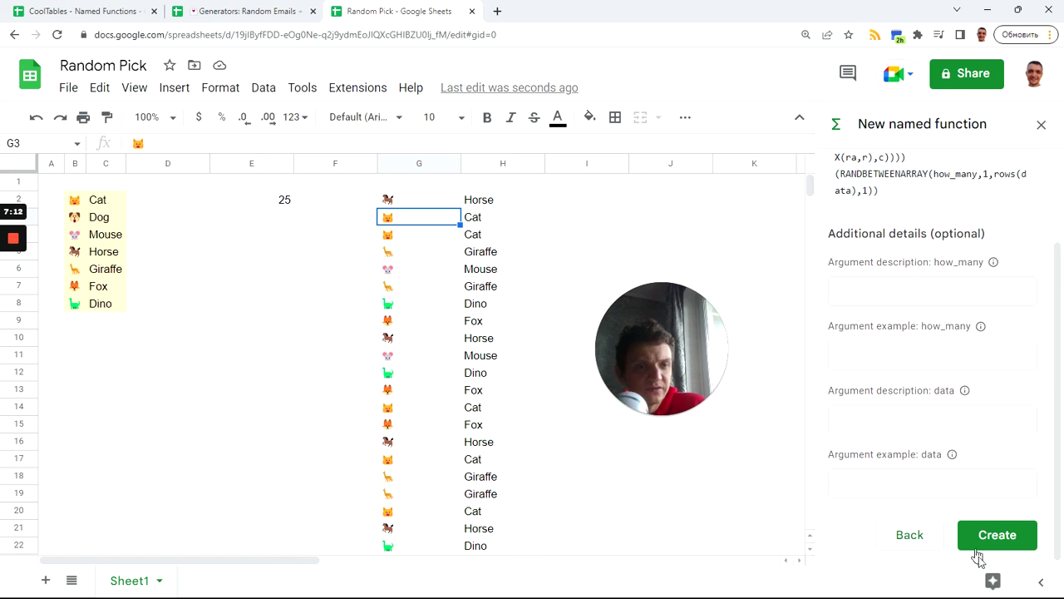
{"action": "left_click", "coordinate": [997, 540]}
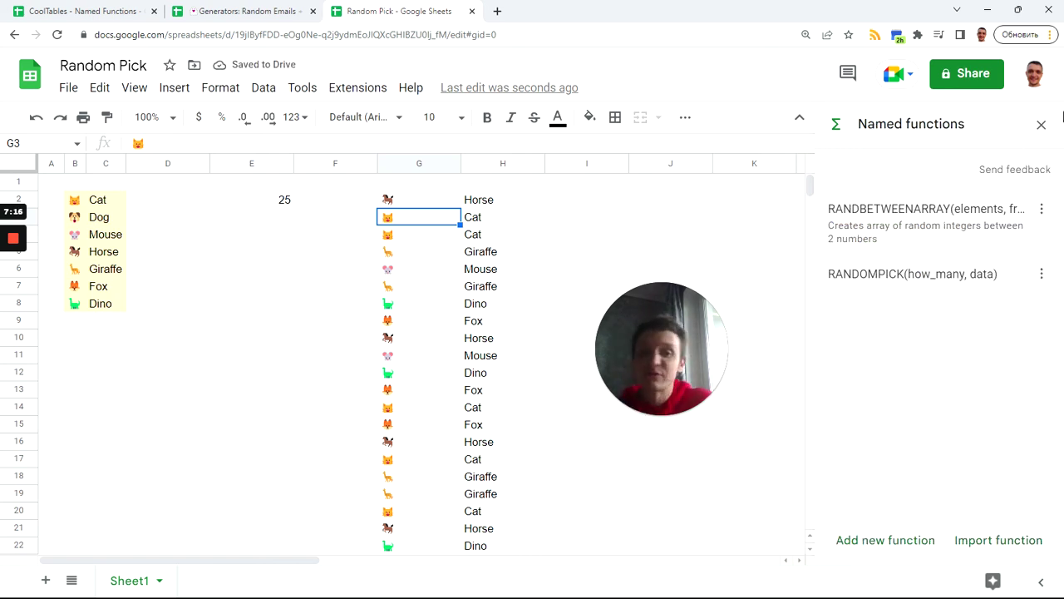
{"action": "left_click", "coordinate": [1039, 126]}
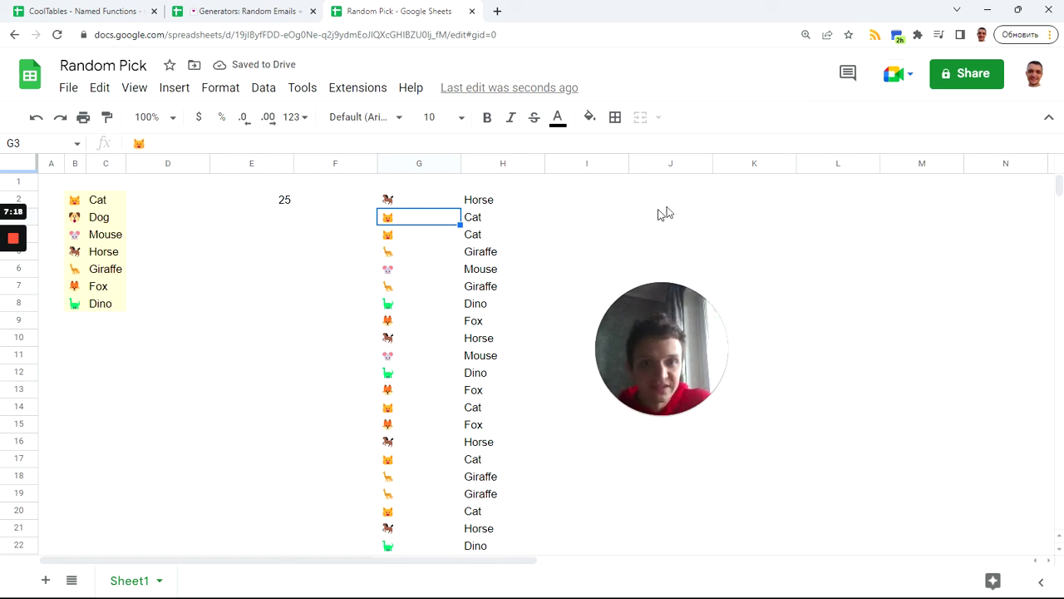
Enter =RANDOMPICK(10,B2:C8) in J2 to fill J2:K11 with 10 random animals
{"action": "left_click", "coordinate": [658, 205]}
{"action": "type", "text": "=ra"}
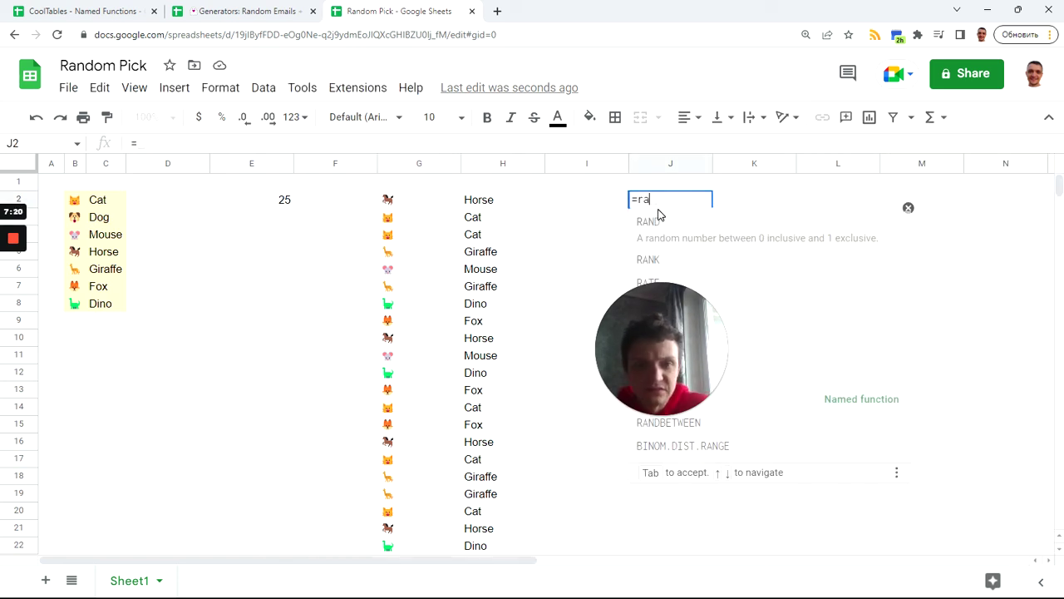
{"action": "type", "text": "nd"}
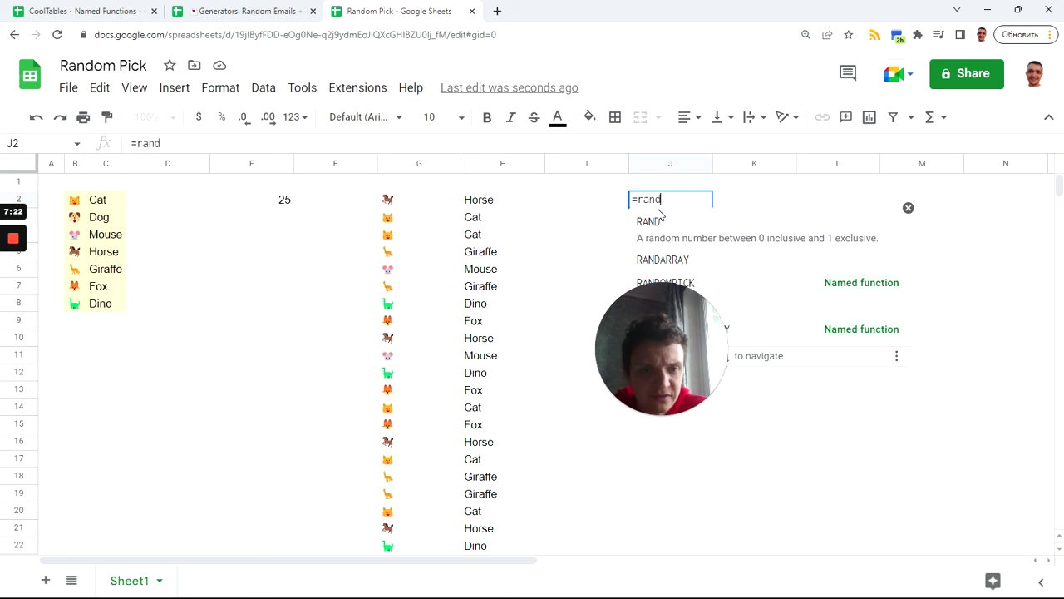
{"action": "left_click", "coordinate": [733, 274]}
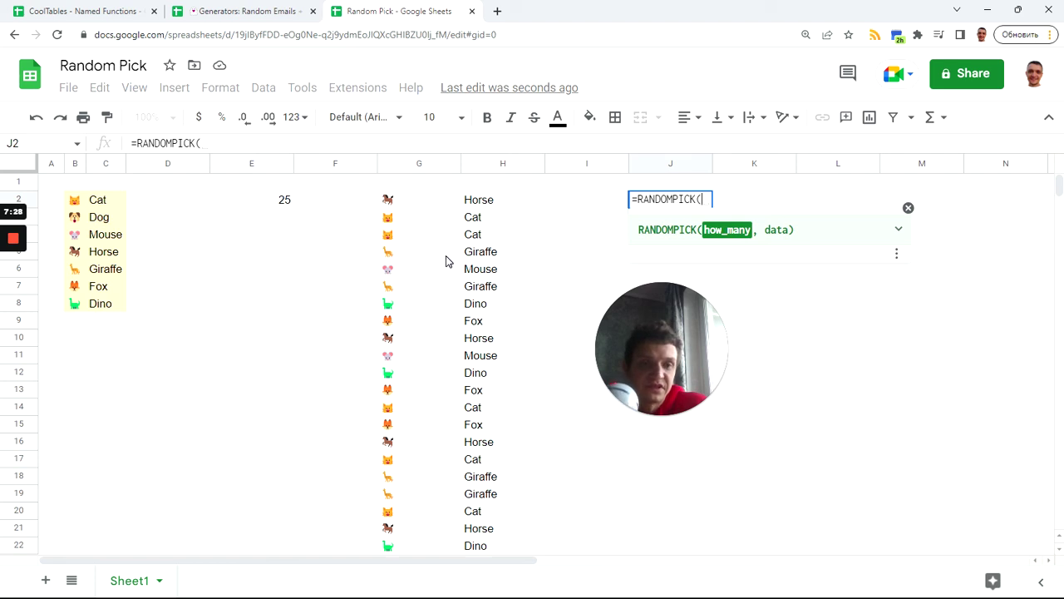
{"action": "type", "text": "10,"}
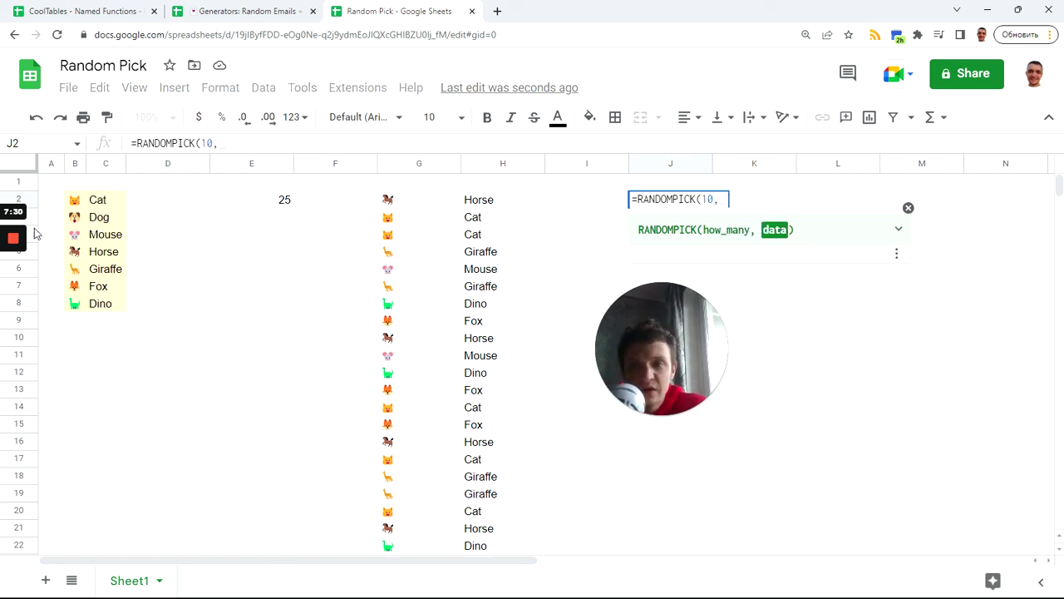
{"action": "left_click_drag", "start_coordinate": [77, 207], "coordinate": [124, 289]}
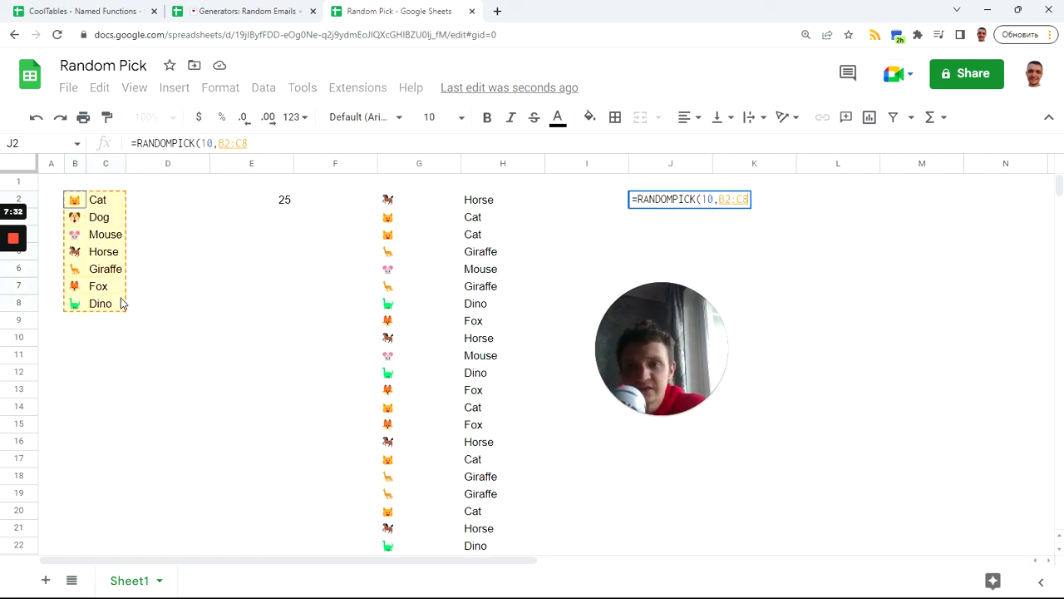
{"action": "key", "text": "Return"}
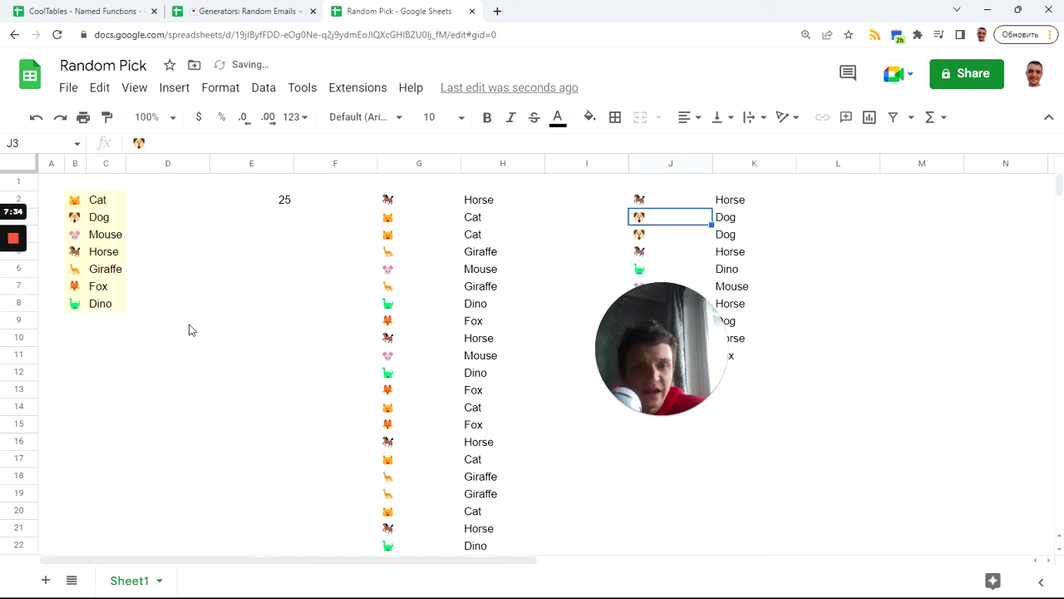
{"action": "left_click_drag", "start_coordinate": [661, 350], "coordinate": [952, 370]}
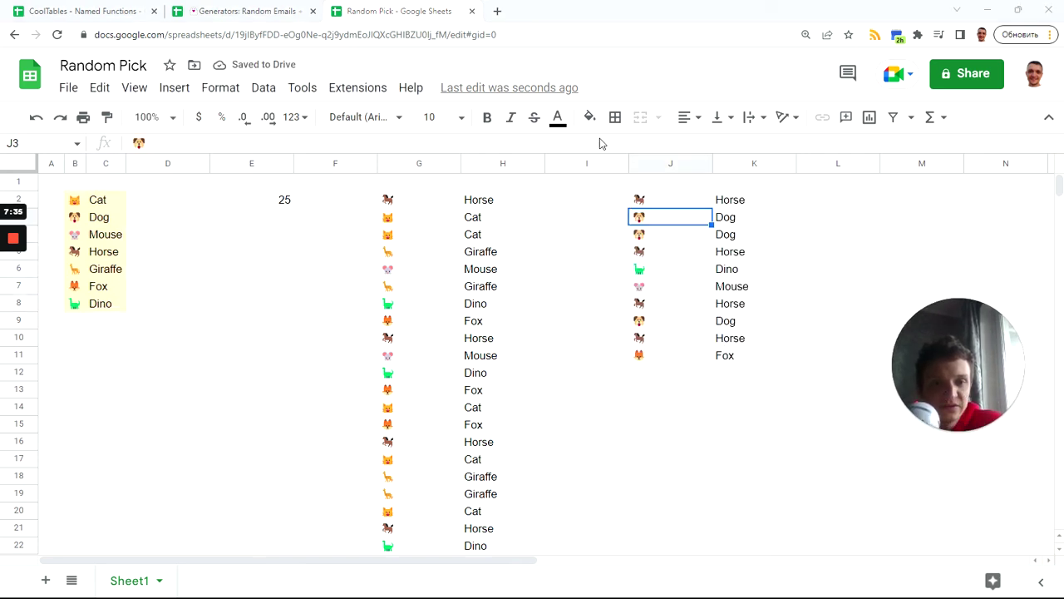
{"action": "left_click", "coordinate": [663, 202]}
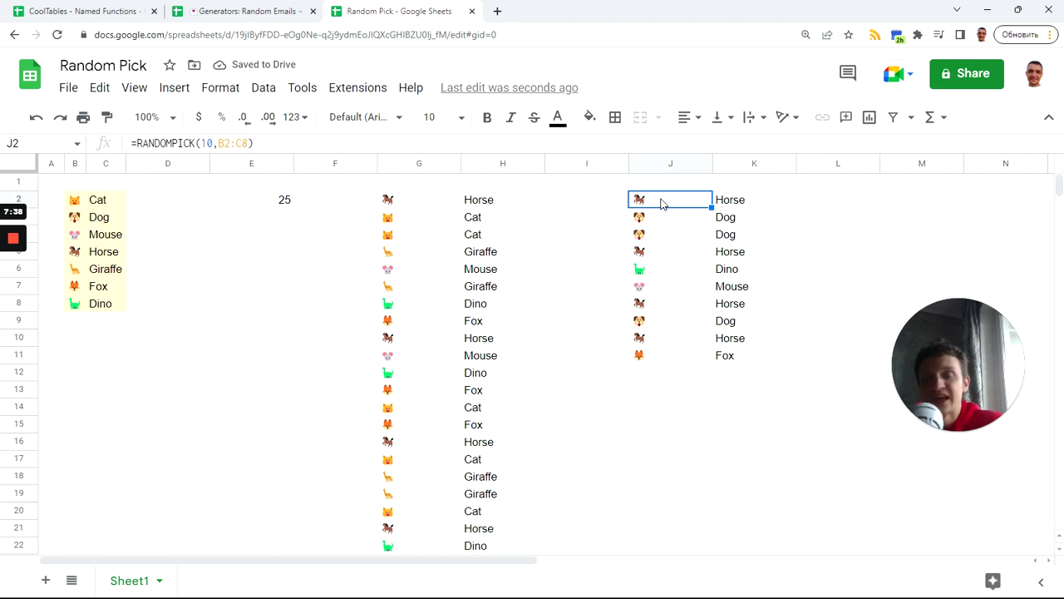